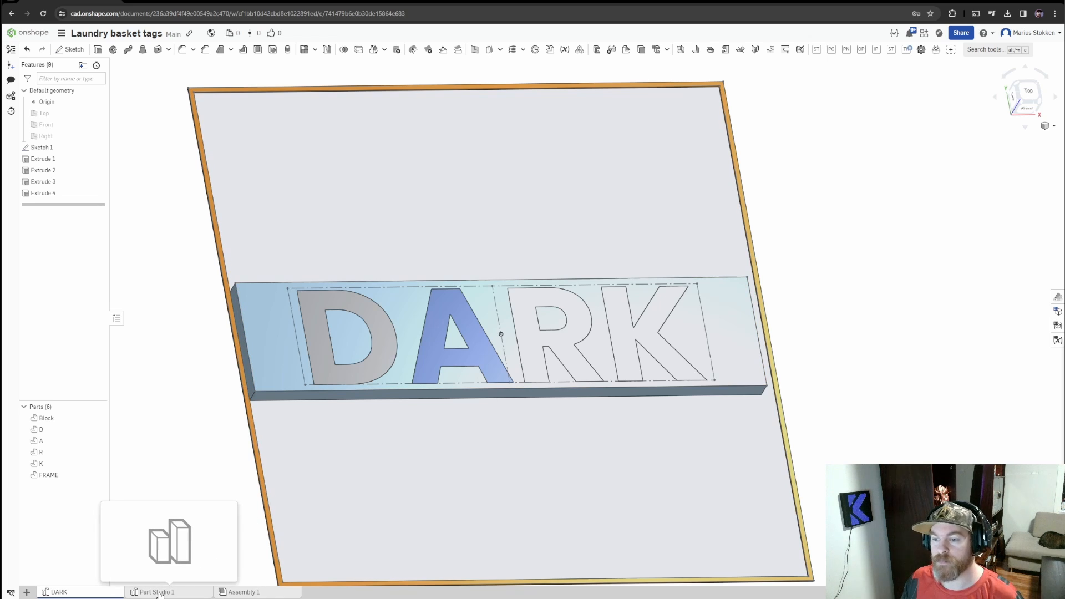
middle_click_drag(562, 461, 530, 442)
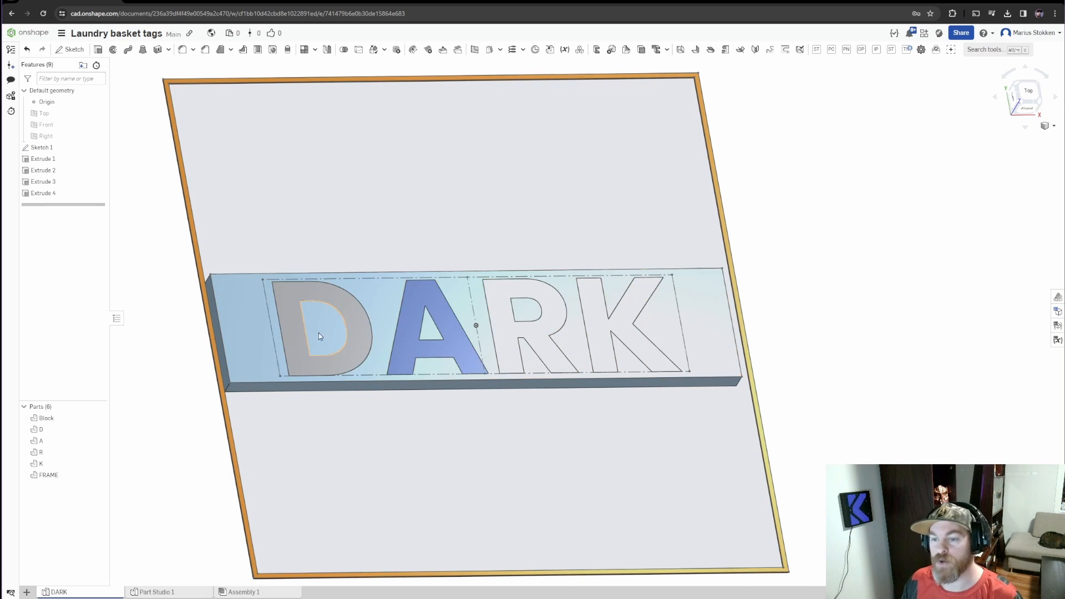
left_click(56, 147)
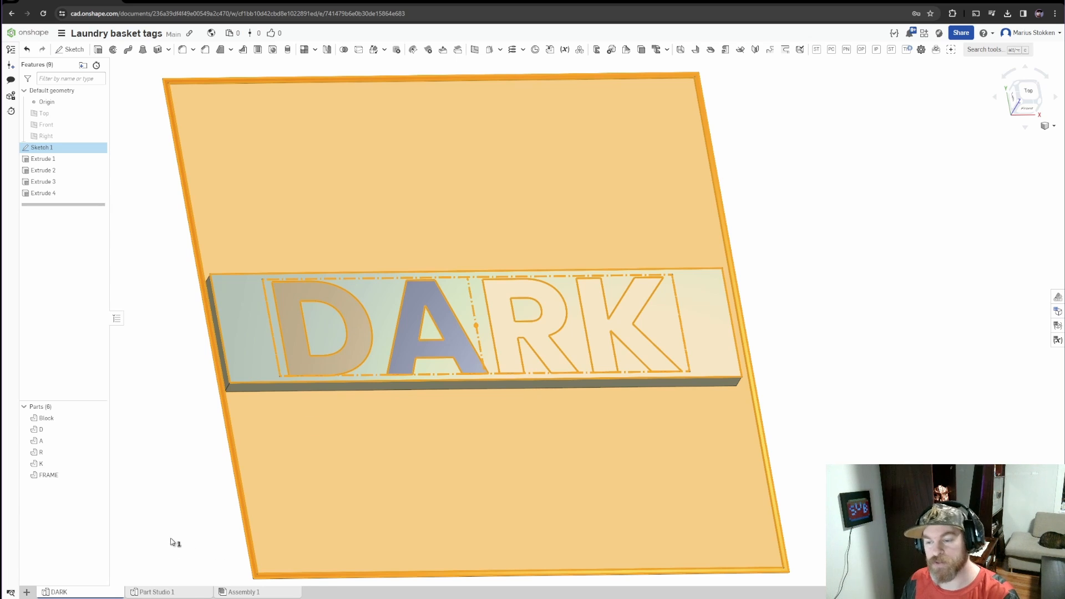
Open the empty Part Studio 1 and rename it WHITE
left_click(183, 593)
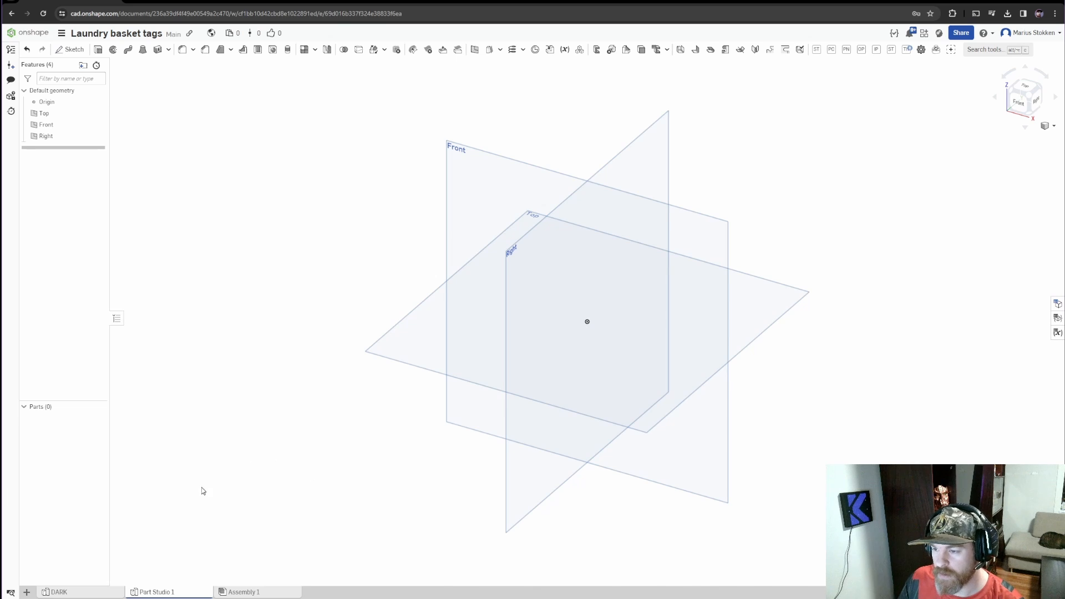
mouse_move(160, 594)
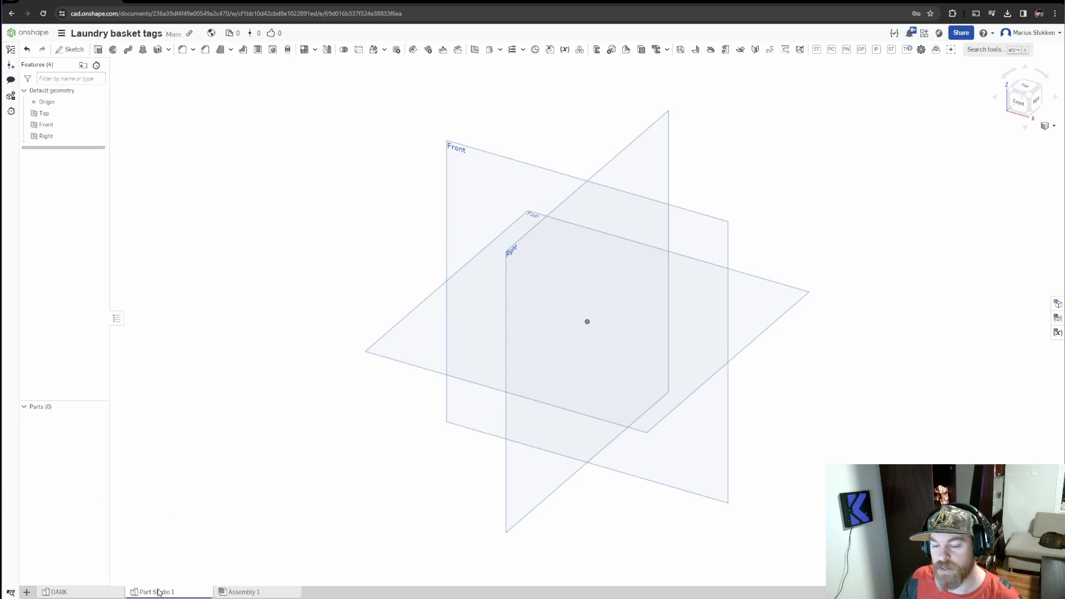
right_click(159, 593)
left_click(165, 523)
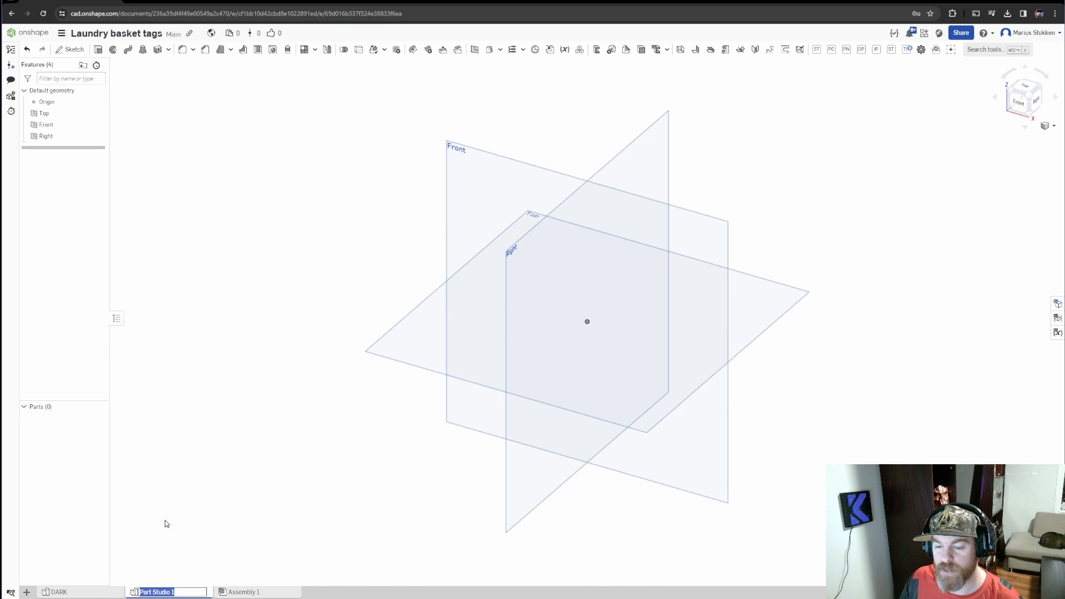
type("W")
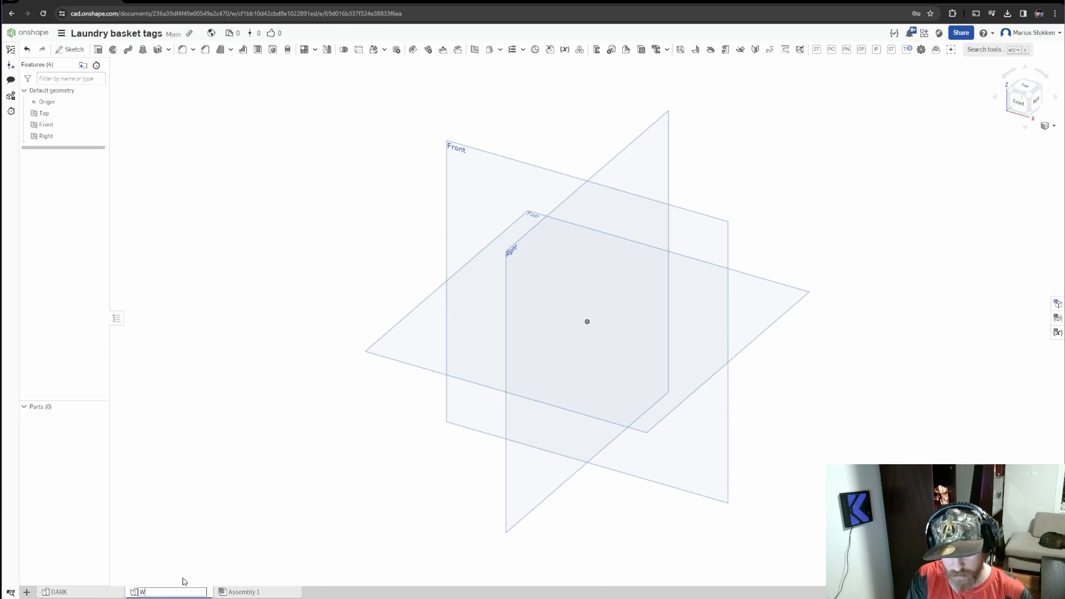
type("HITE")
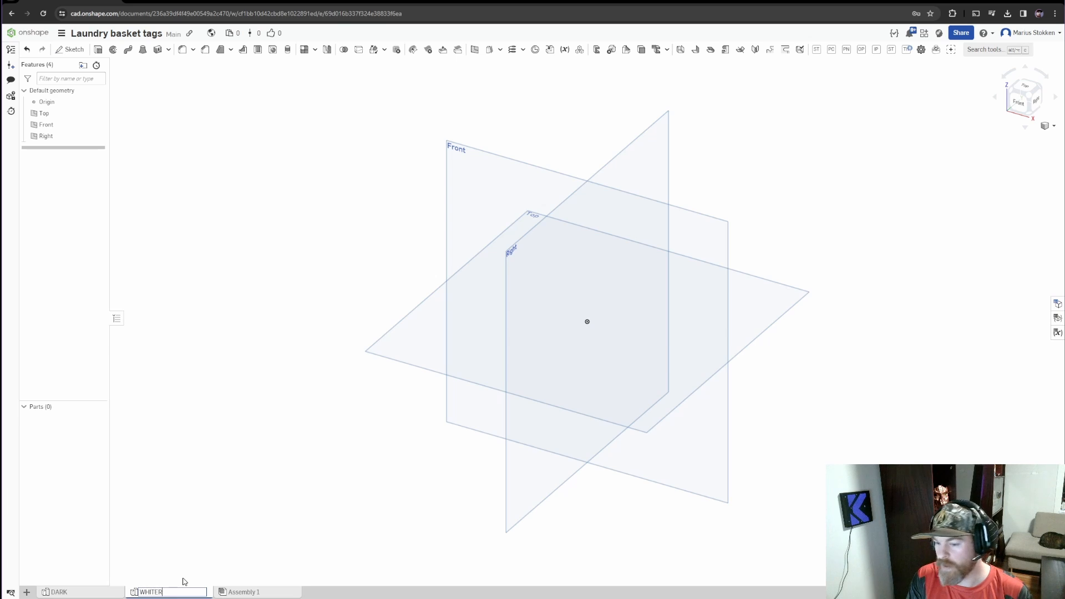
type("R")
key("BackSpace")
key("Return")
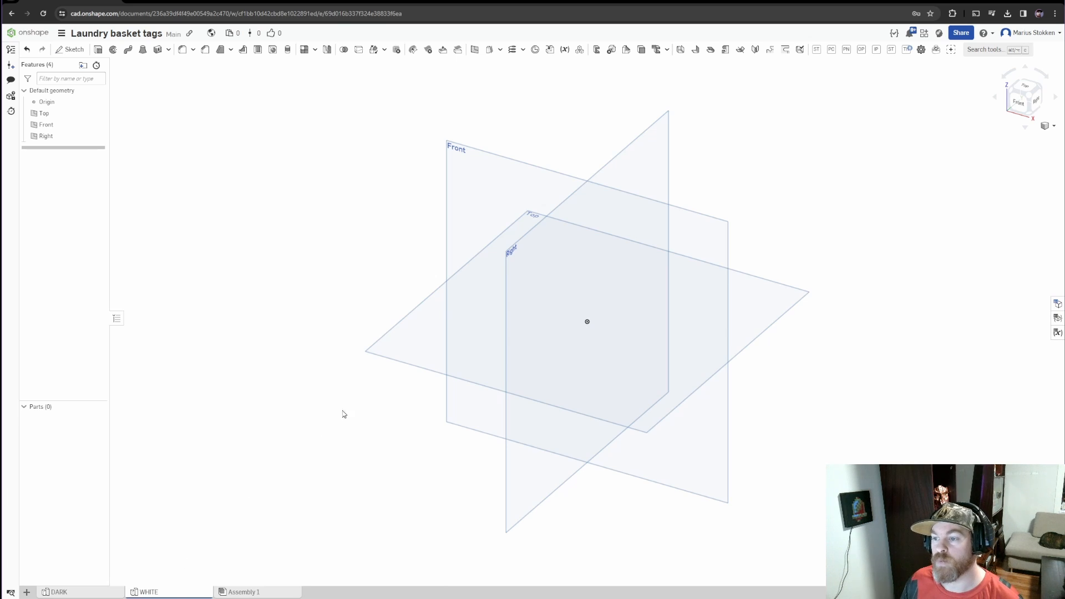
Start a sketch on the Top plane, hide the Top, Front and Right planes, and view the sketch from the top
middle_click_drag(587, 256, 541, 266)
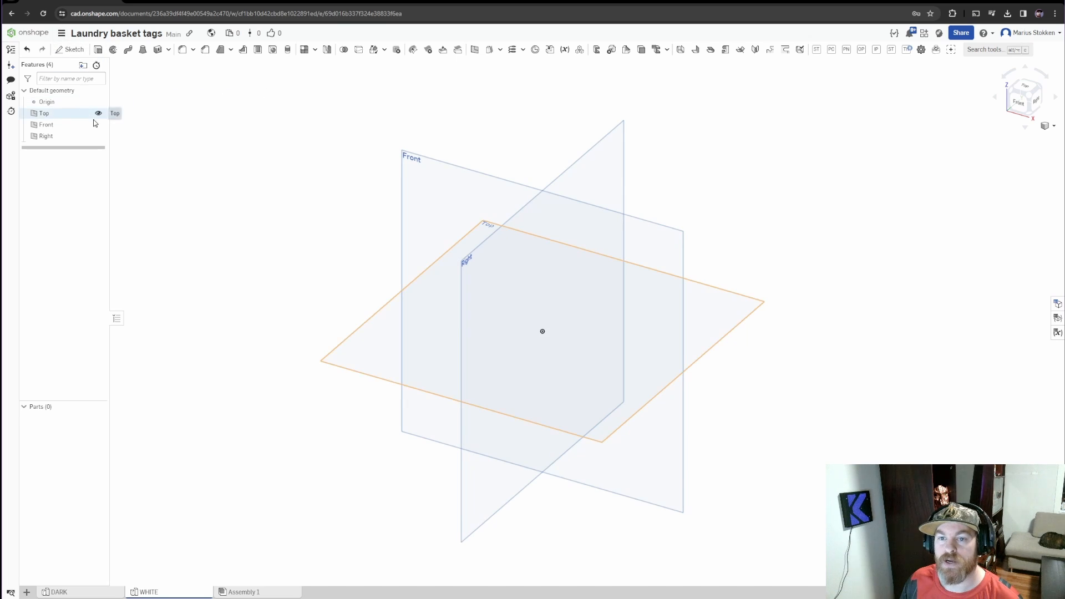
left_click(75, 52)
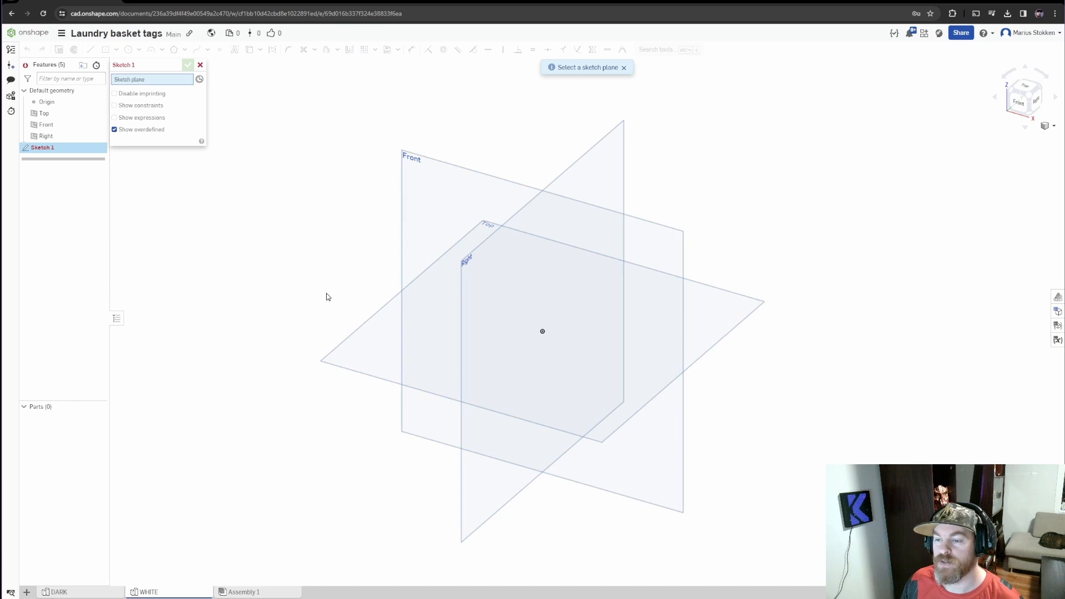
left_click(369, 357)
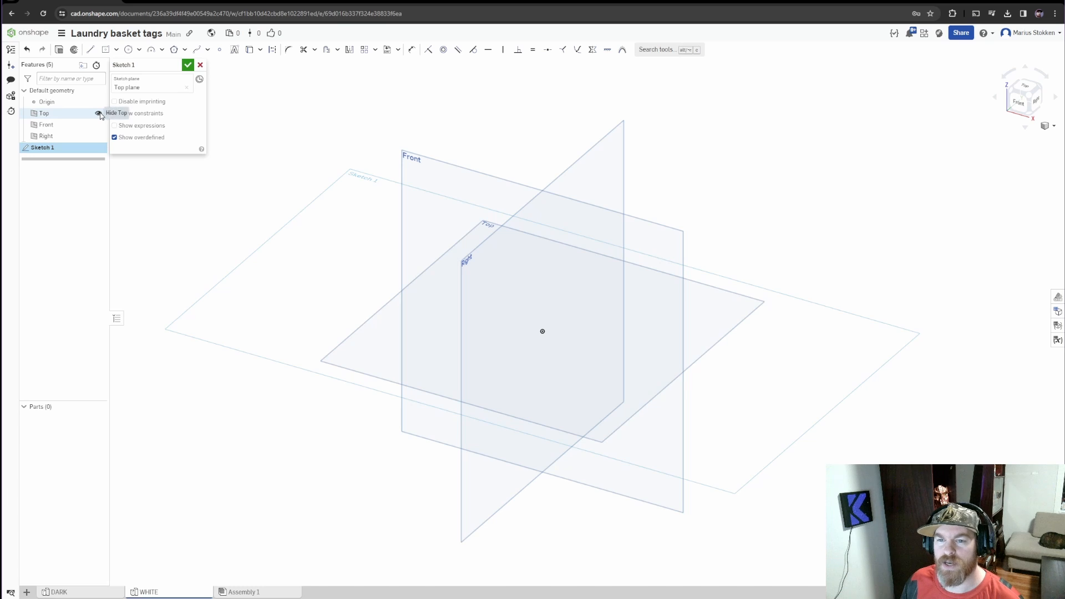
left_click(98, 113)
left_click(98, 125)
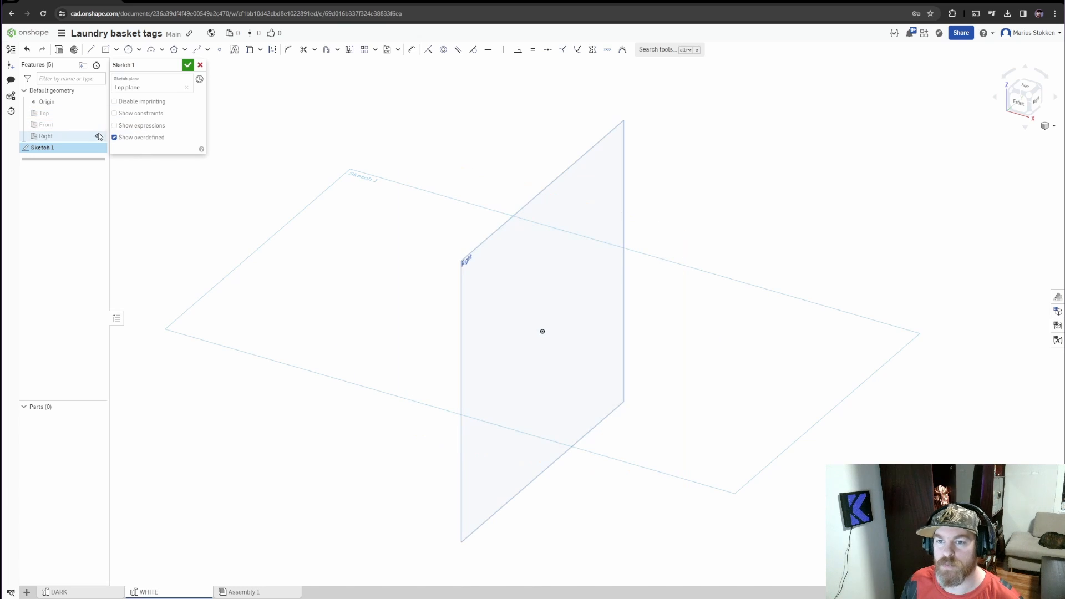
left_click(98, 136)
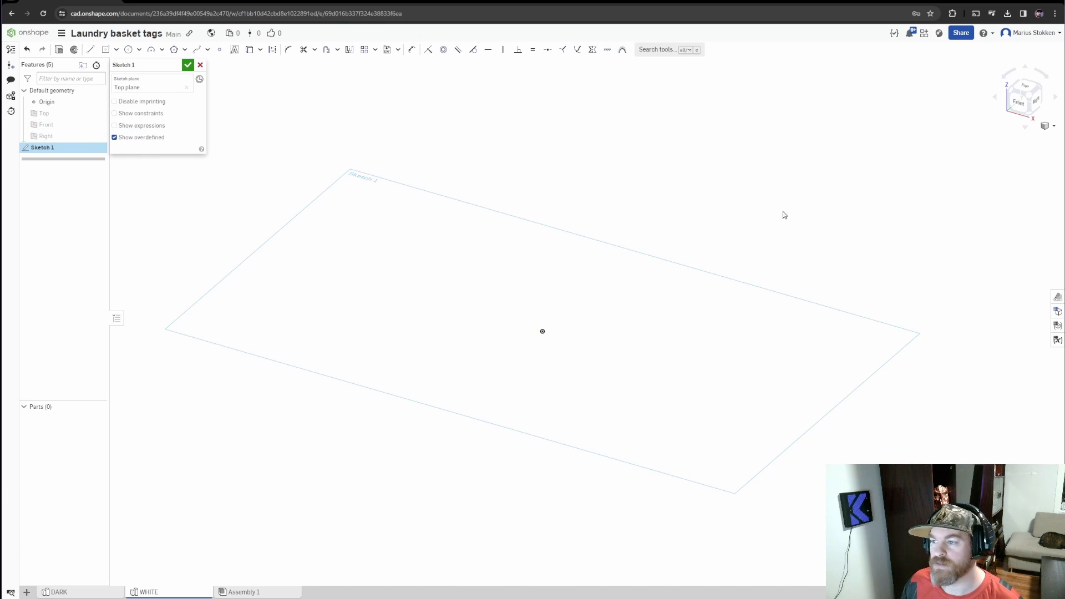
left_click(1024, 90)
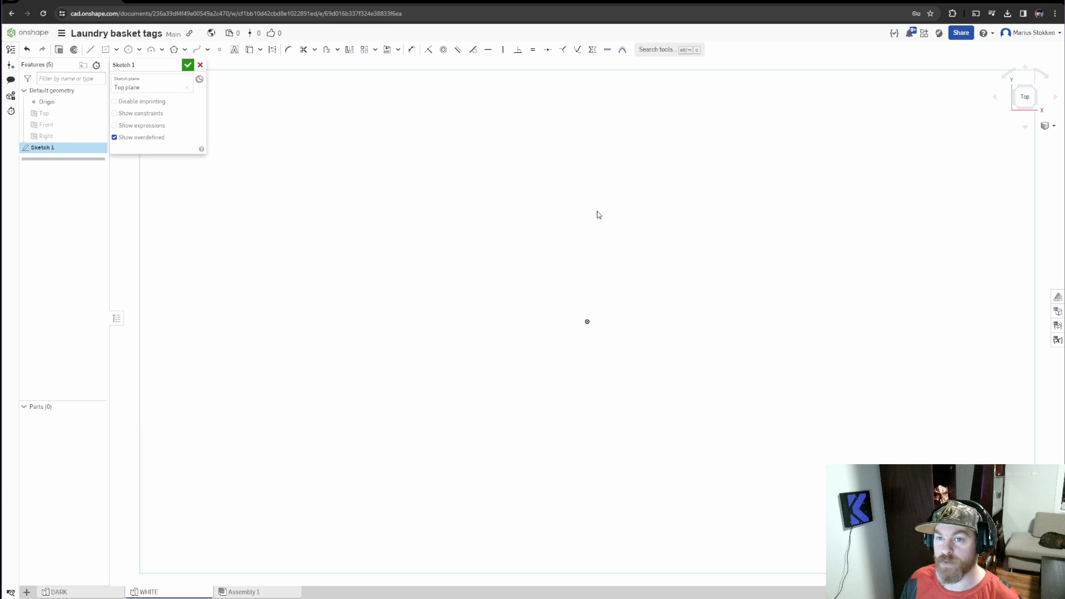
Sketch a center point rectangle on the origin and size it 110 wide by 25 high
left_click(117, 51)
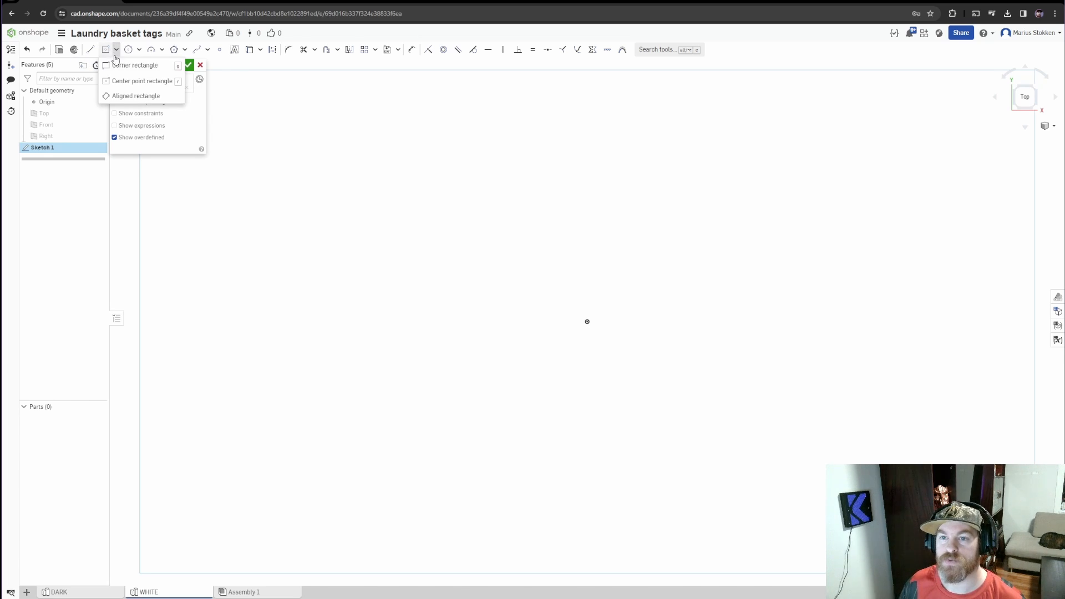
left_click(154, 82)
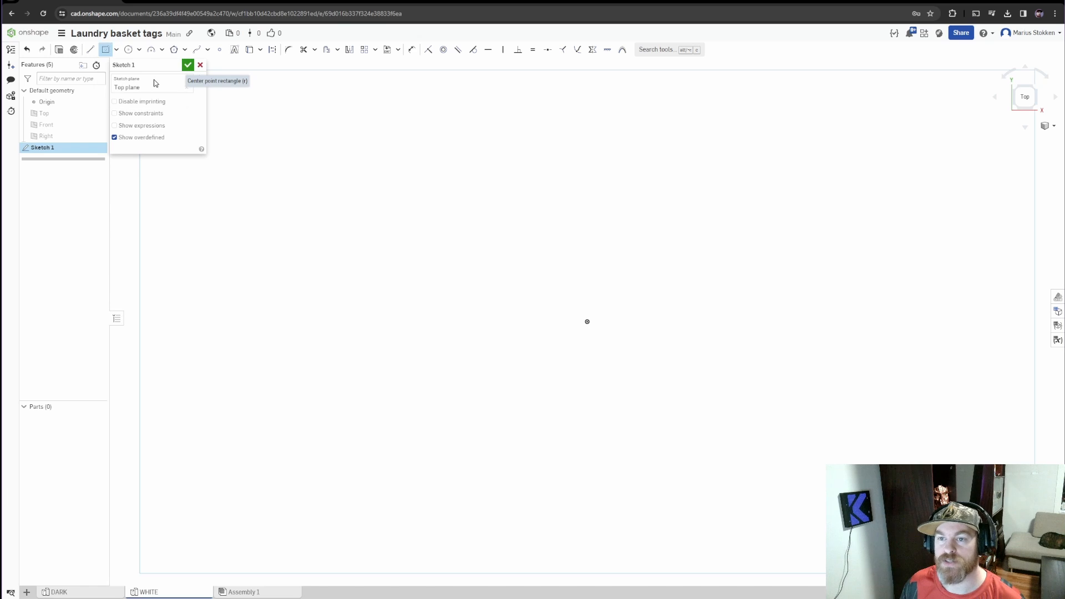
left_click(586, 321)
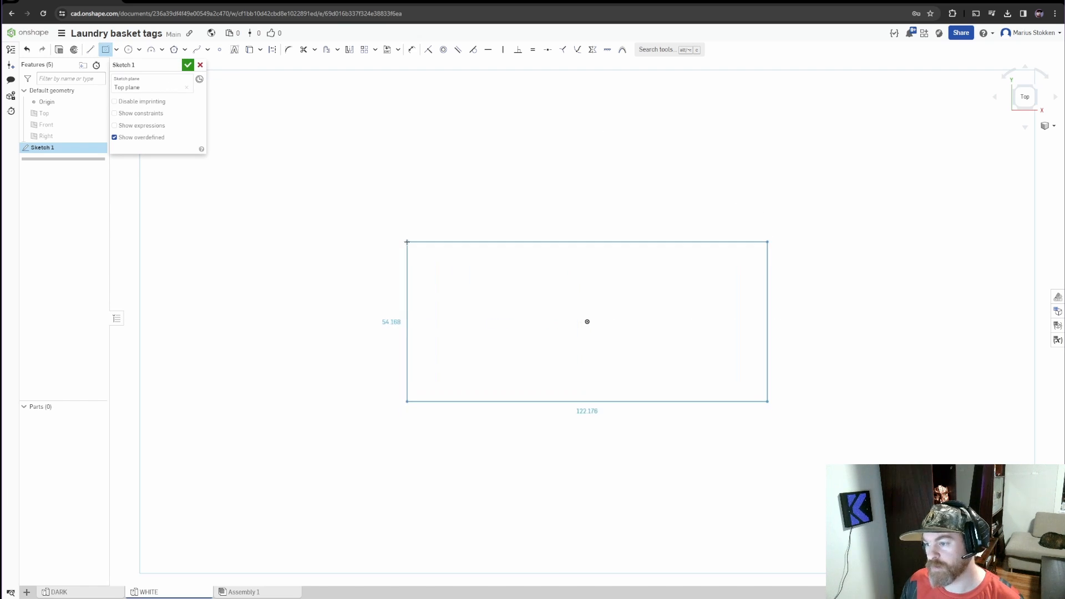
left_click(406, 242)
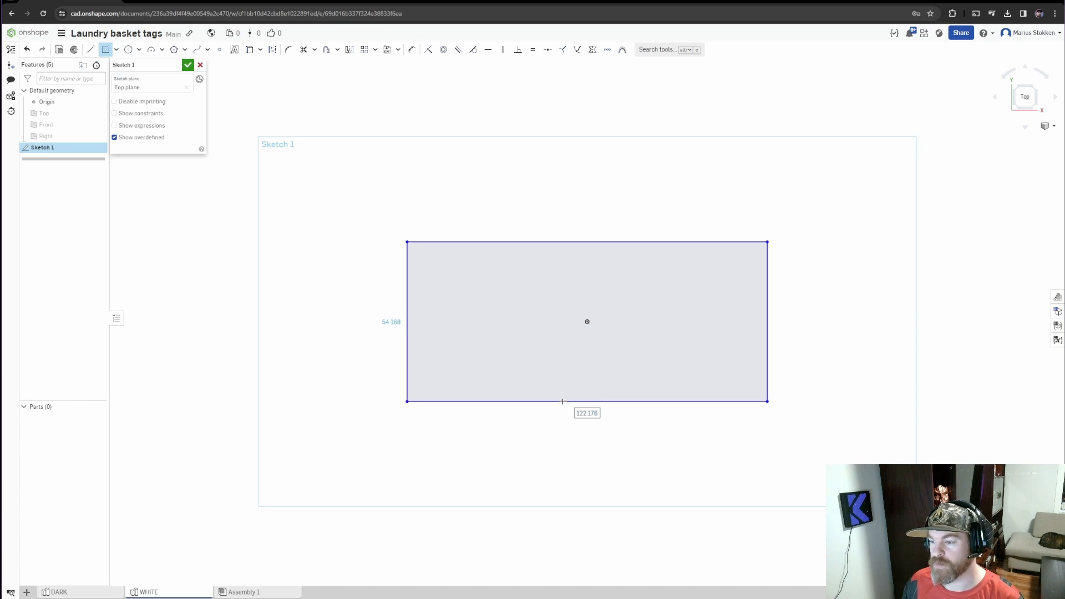
double_click(590, 413)
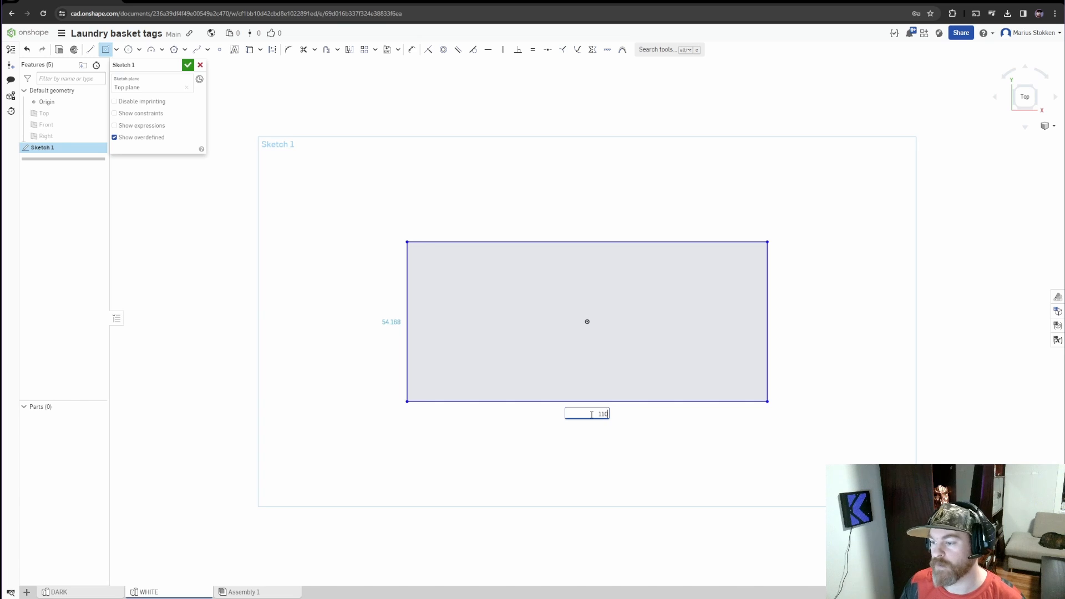
key("Return")
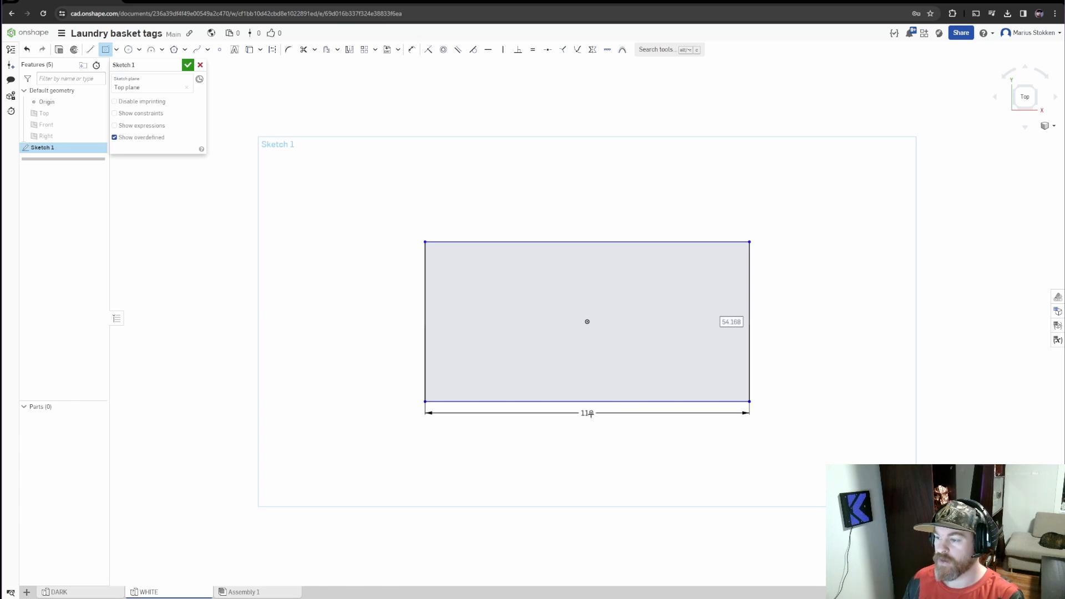
type("25")
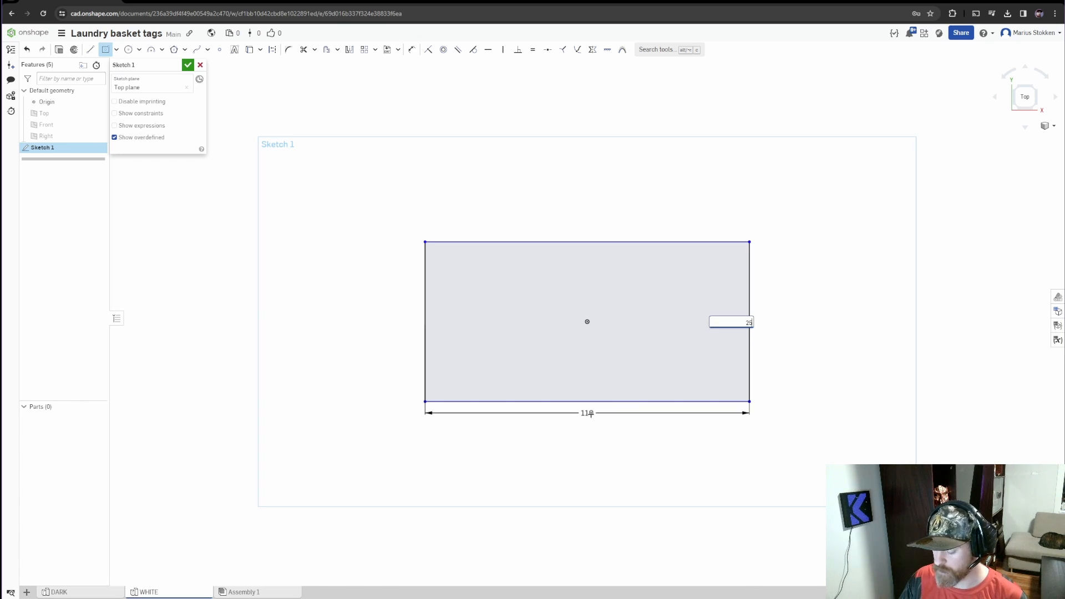
key("Return")
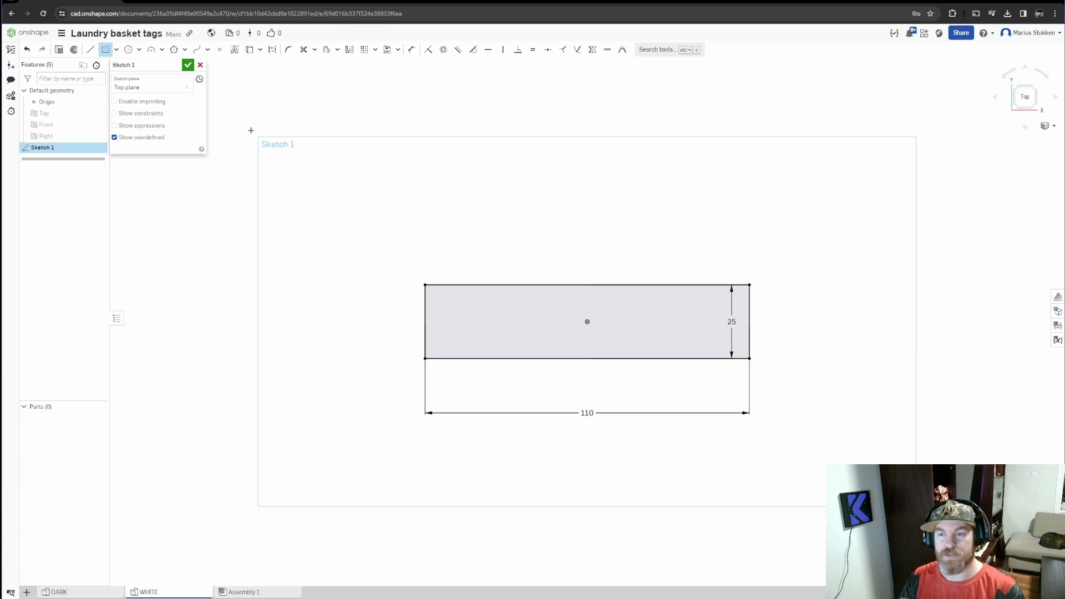
Sketch a construction rectangle of about 101 by 20 centered on the origin inside the 110 by 25 rectangle
left_click(272, 52)
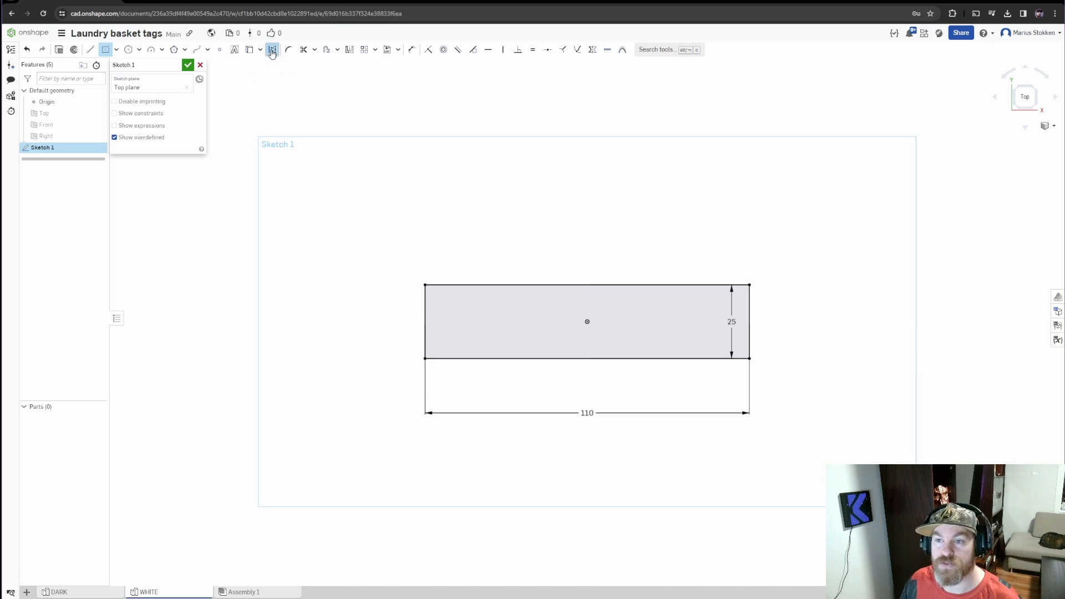
left_click(587, 321)
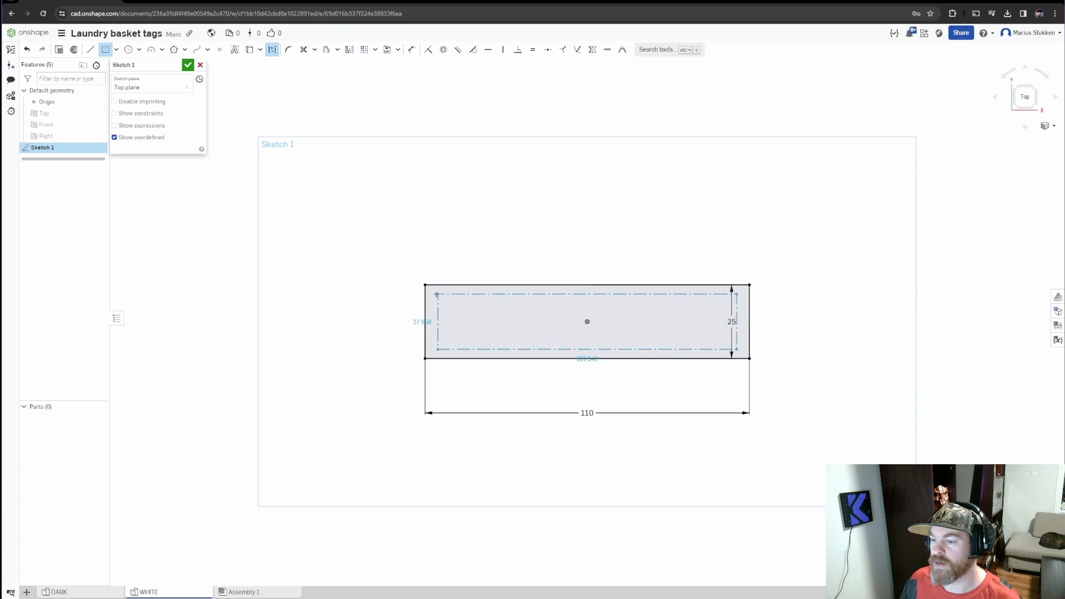
left_click(439, 291)
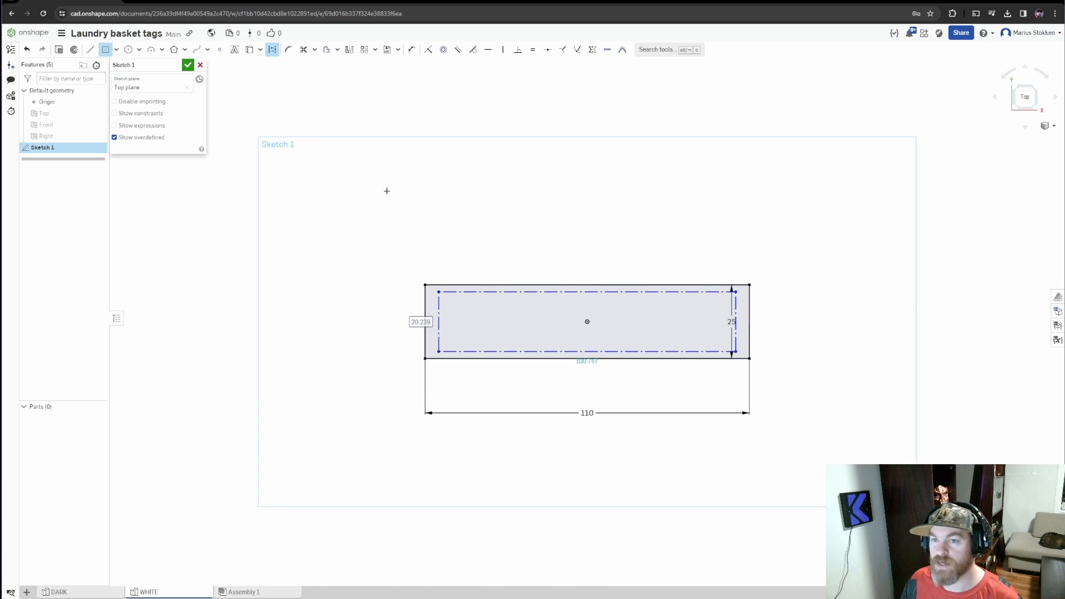
Create a sketch text box spanning opposite corners of the construction rectangle and enter WHITE as its text
left_click(235, 50)
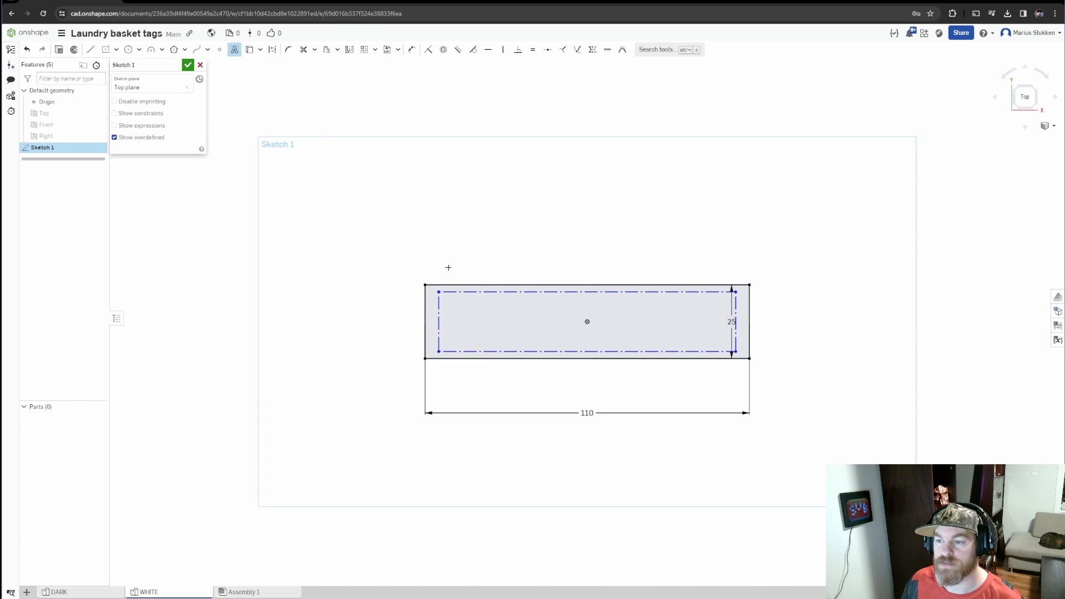
left_click(439, 292)
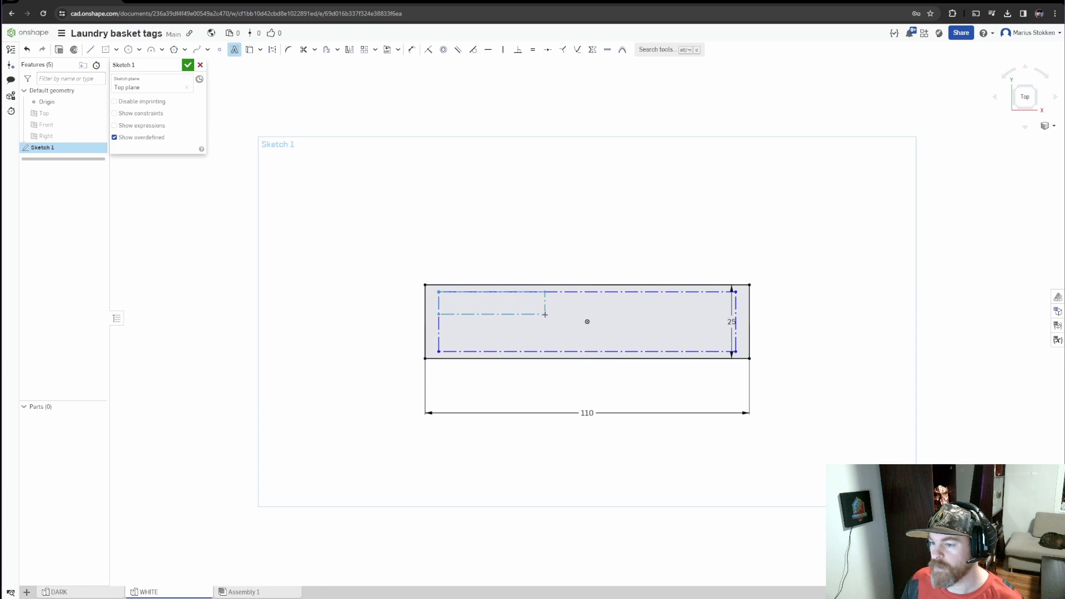
left_click(734, 353)
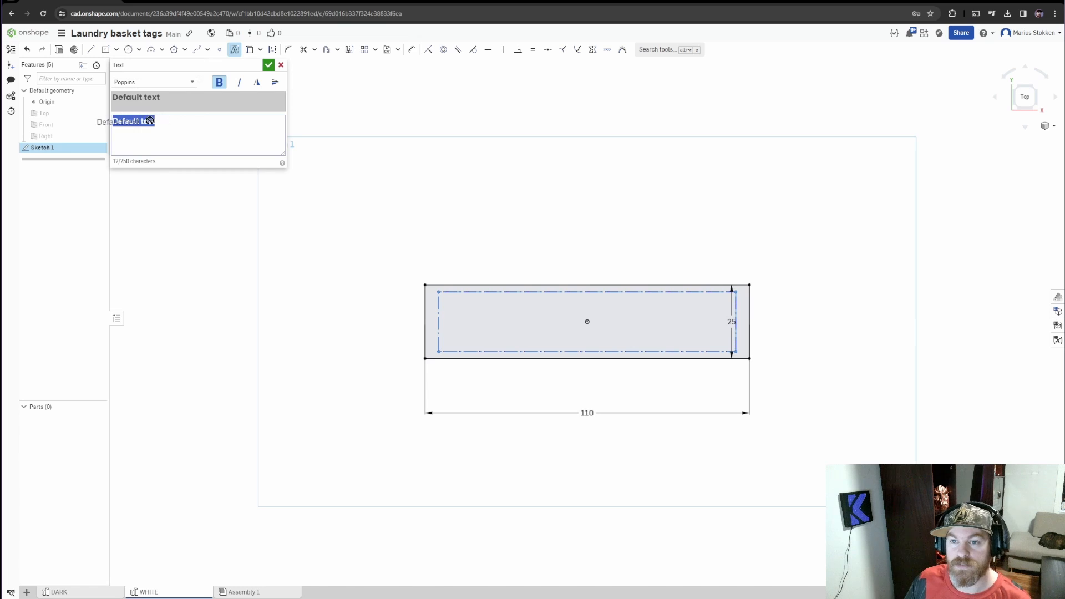
key("BackSpace")
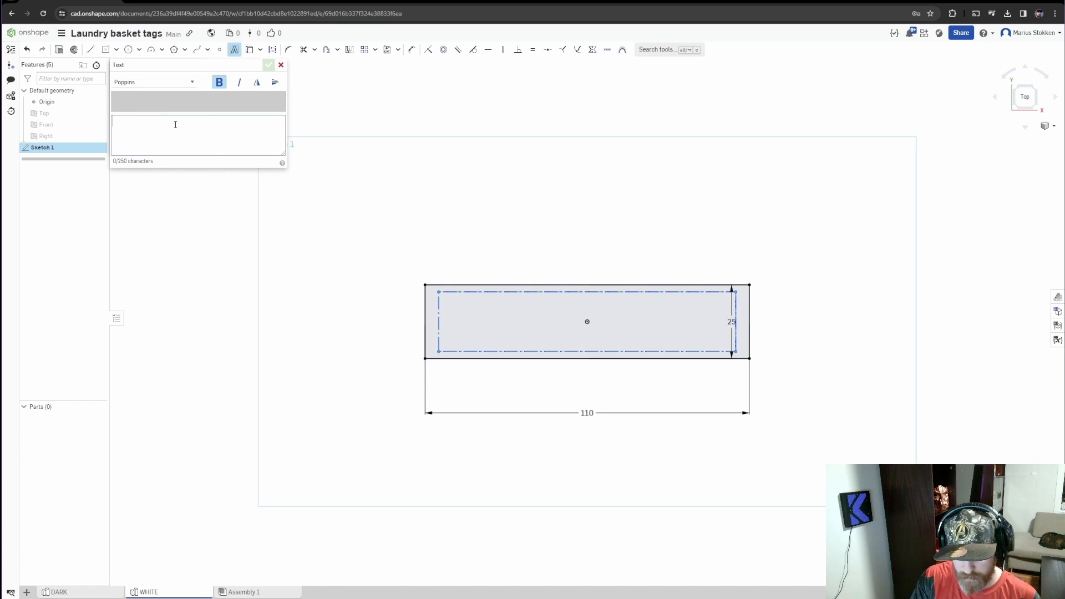
type("WHITE")
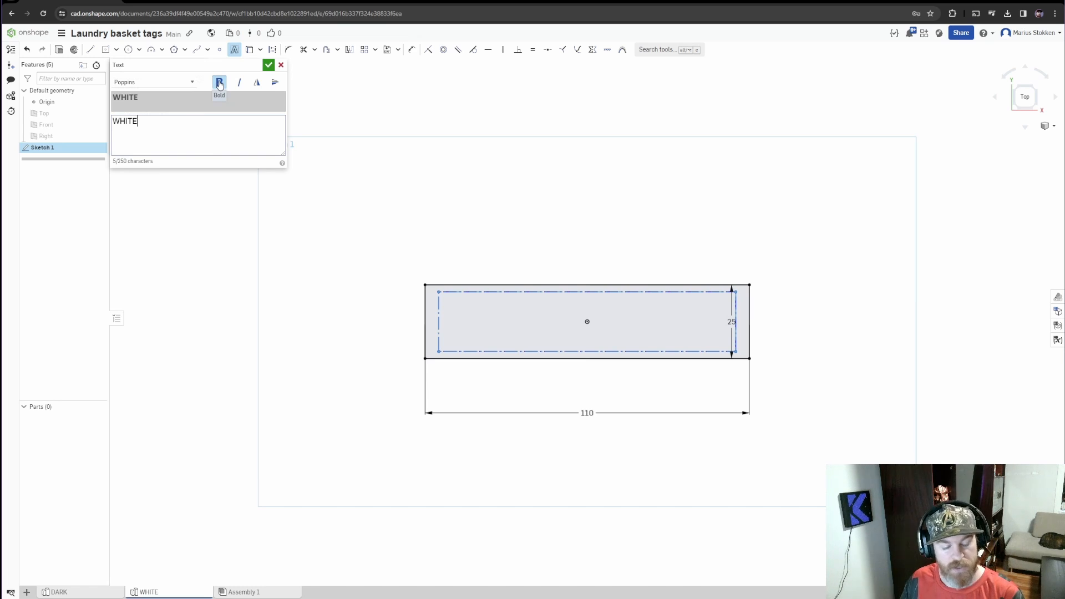
Set the WHITE text's font to Poppins and accept the text
left_click(193, 82)
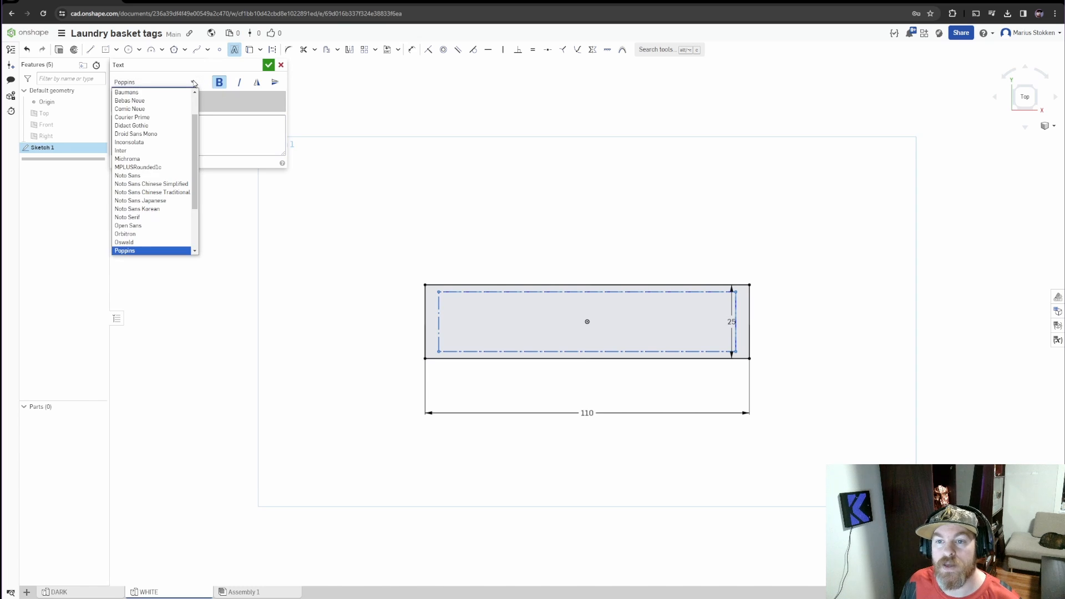
left_click(146, 200)
left_click(180, 87)
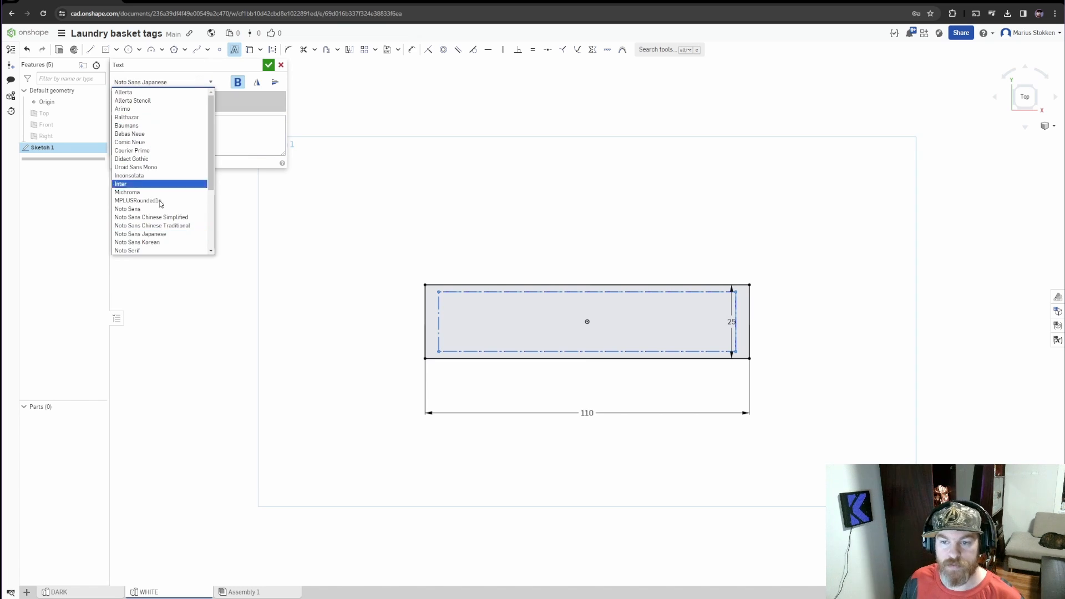
scroll(162, 200, "down", 3)
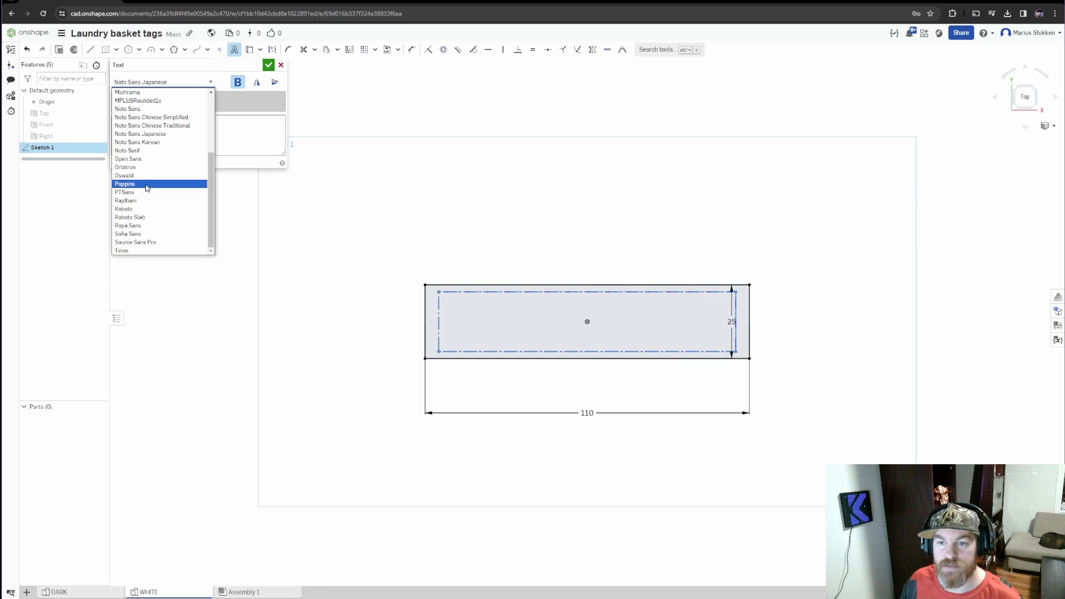
left_click(147, 184)
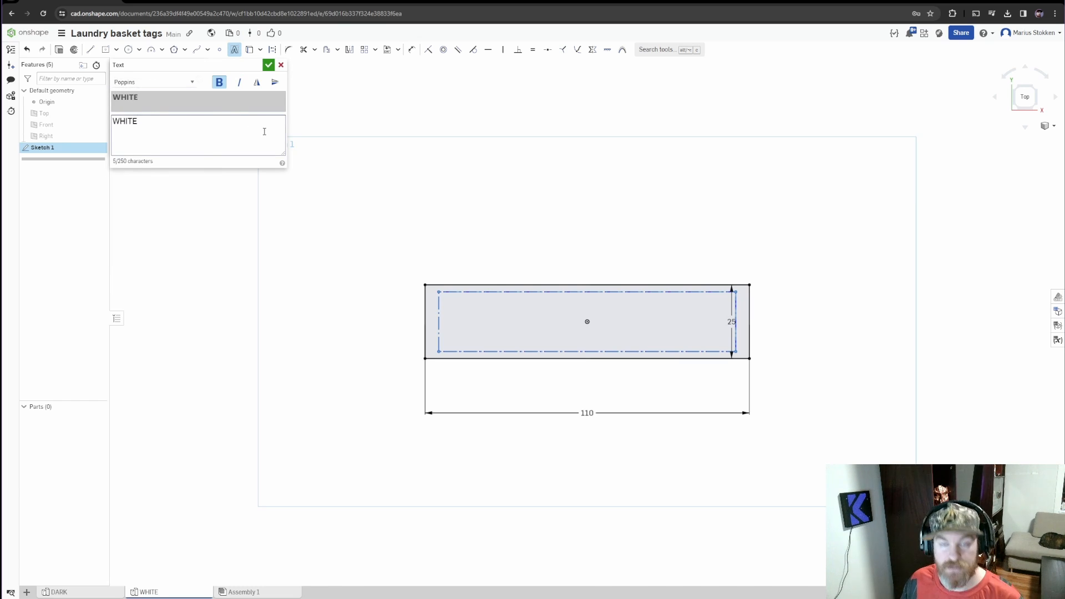
left_click(269, 66)
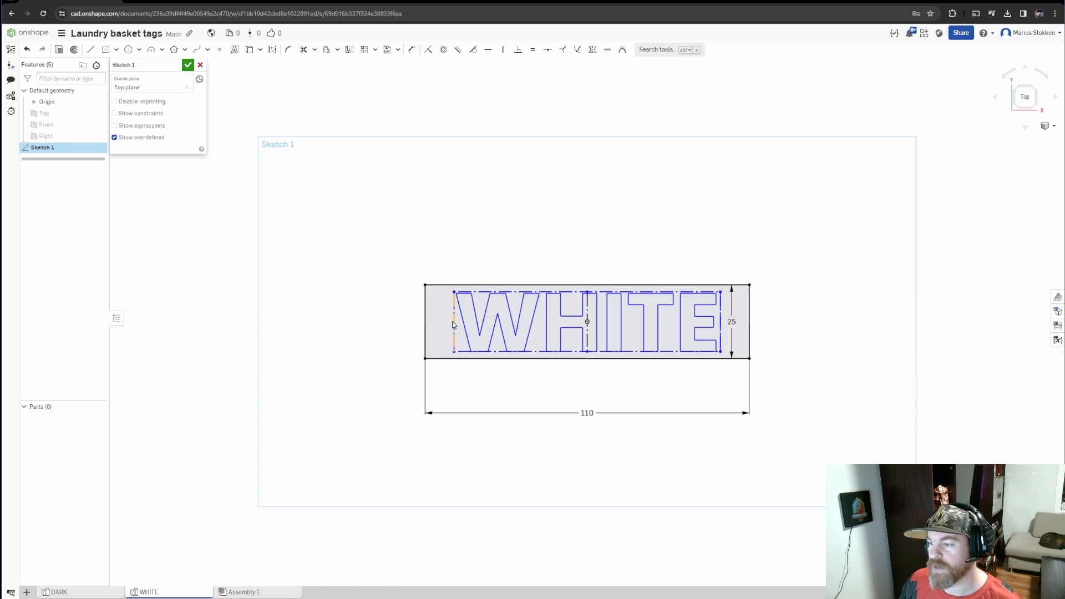
Dimension the height of the construction rectangle around the WHITE text and set it to 24 mm
key("u")
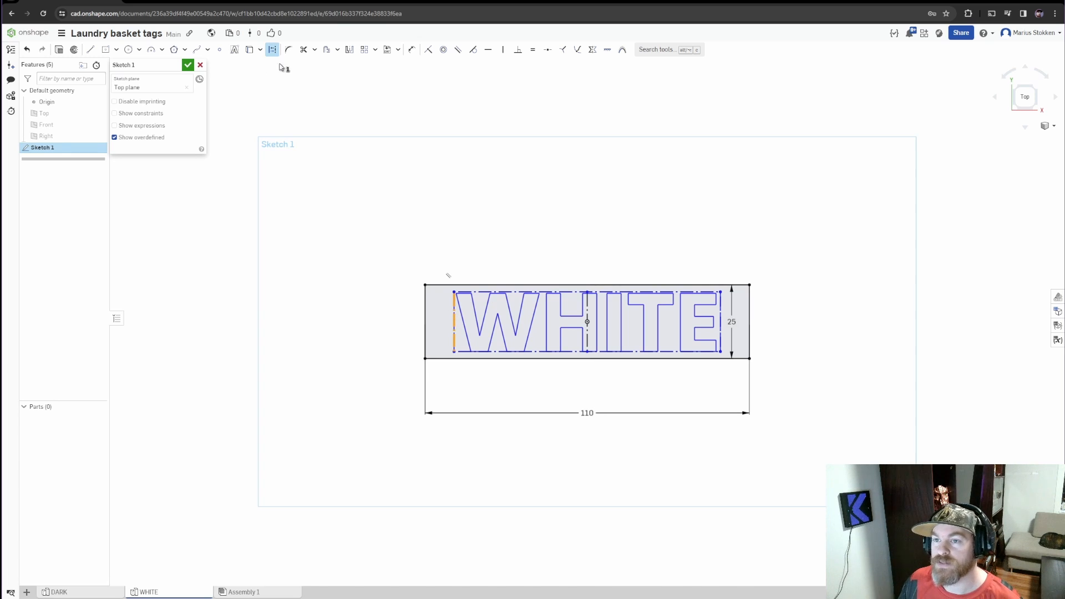
left_click(412, 49)
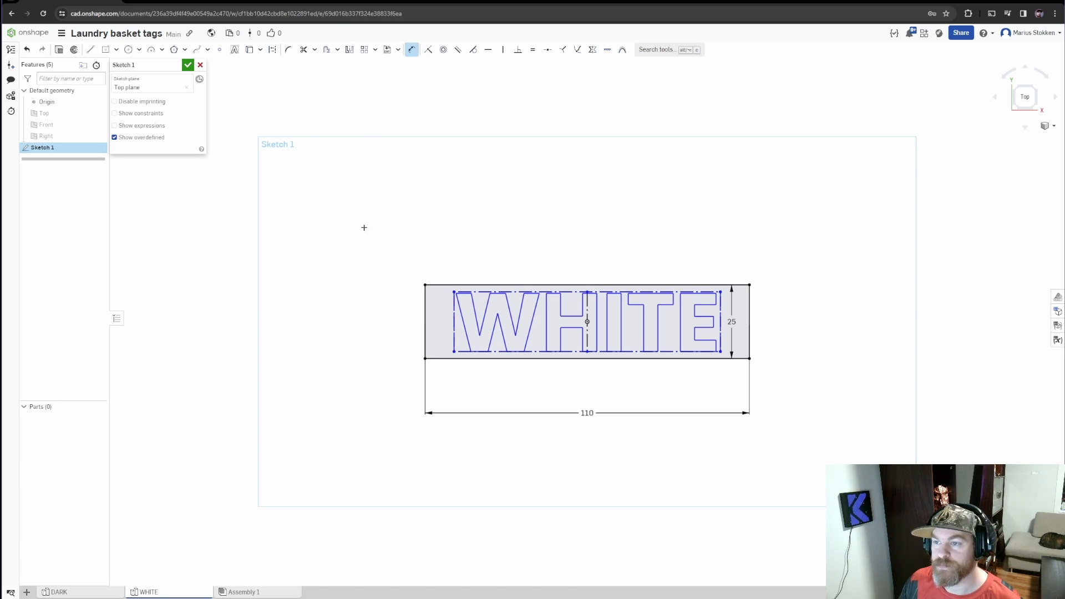
left_click(454, 318)
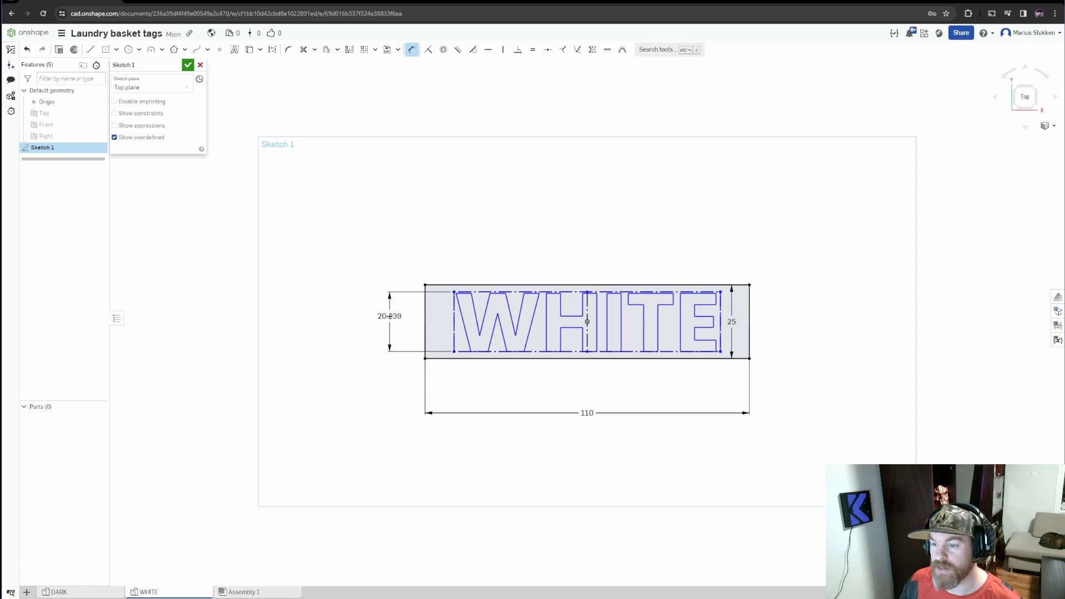
left_click(389, 318)
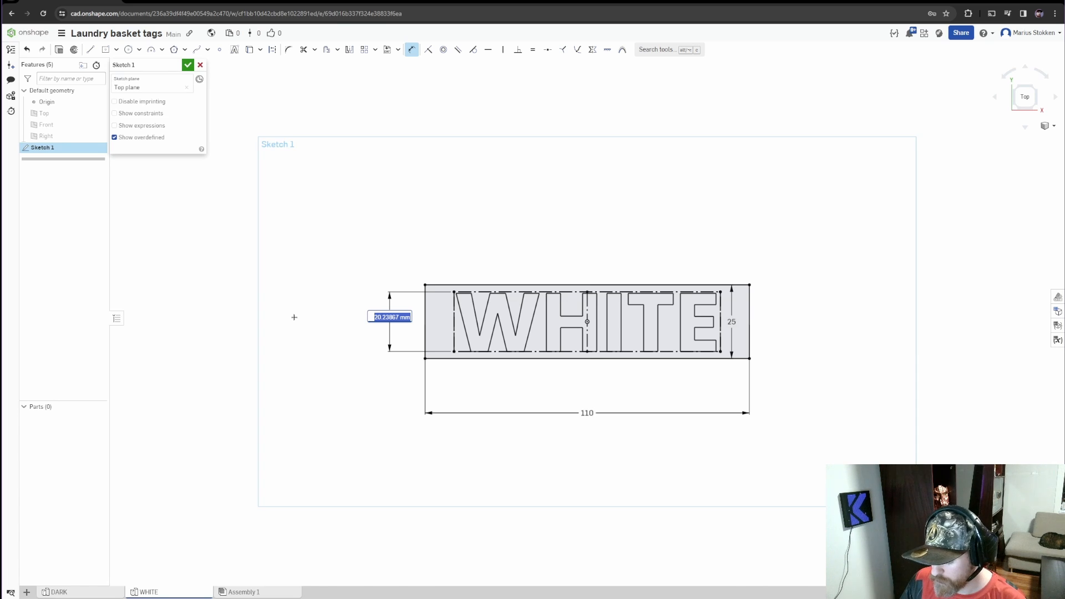
type("24")
key("Return")
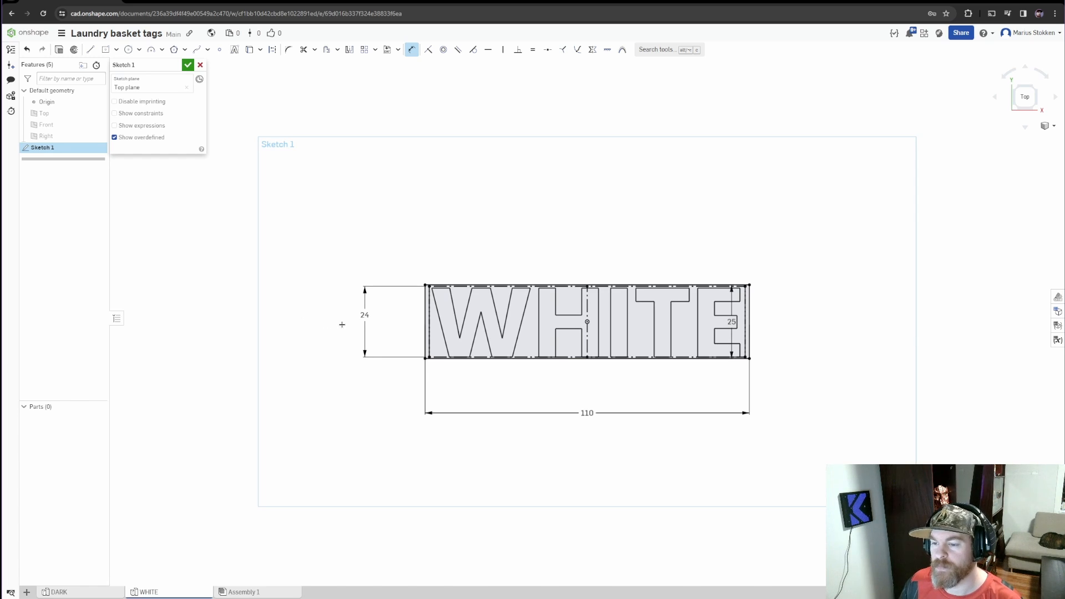
Change the height dimension of the text's construction rectangle to 23 mm
double_click(361, 316)
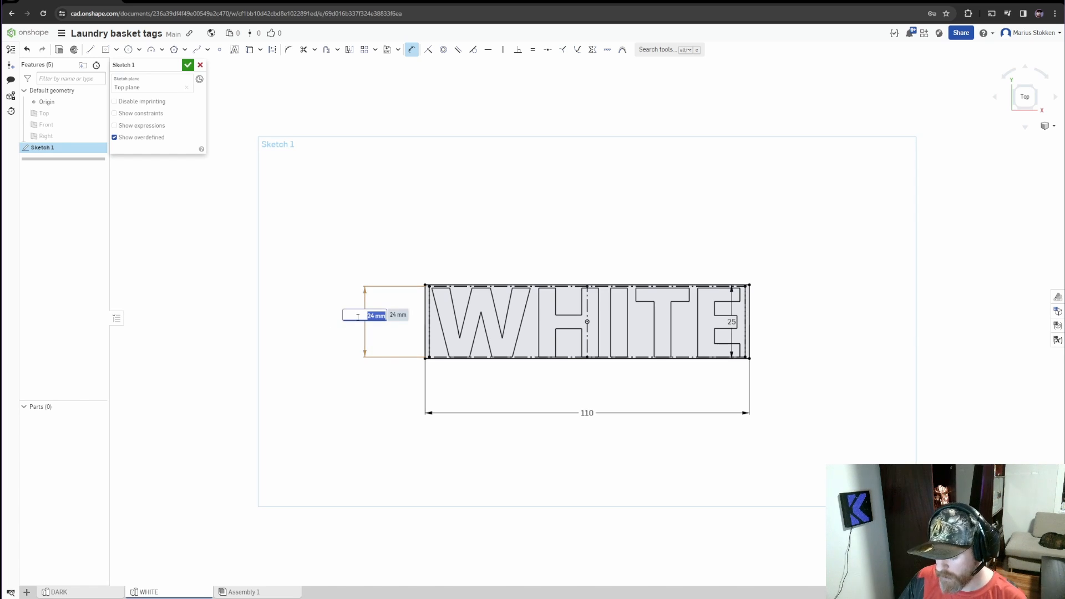
type("23")
key("Return")
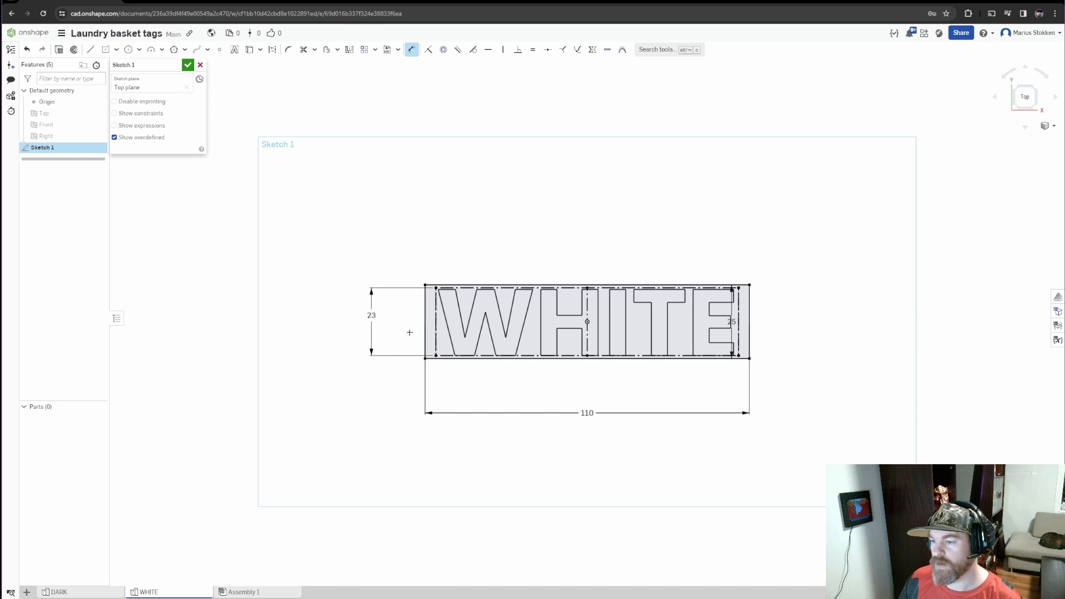
Sketch a center point rectangle on the origin around the tag outline and size it 112 by 112 mm
mouse_move(610, 393)
middle_mouse_down()
mouse_move(542, 410)
mouse_move(570, 422)
middle_mouse_up()
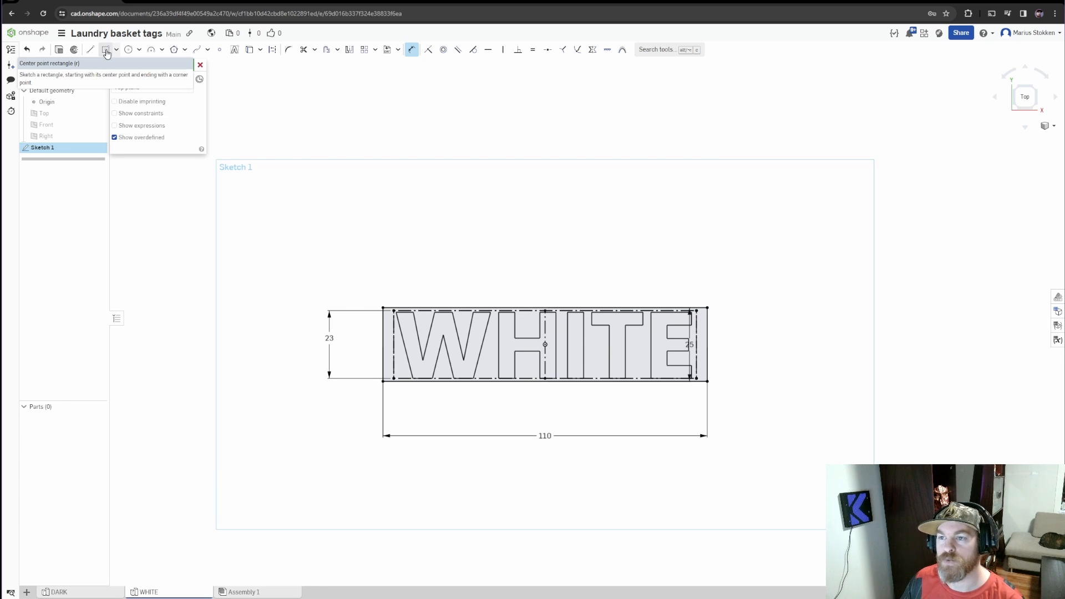
left_click(107, 53)
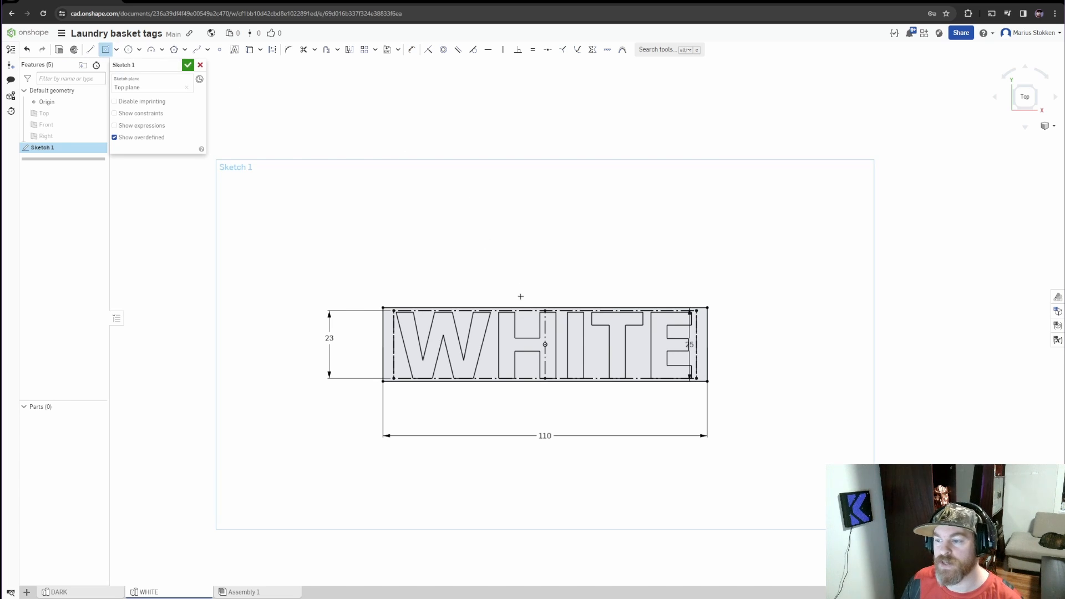
left_click(545, 345)
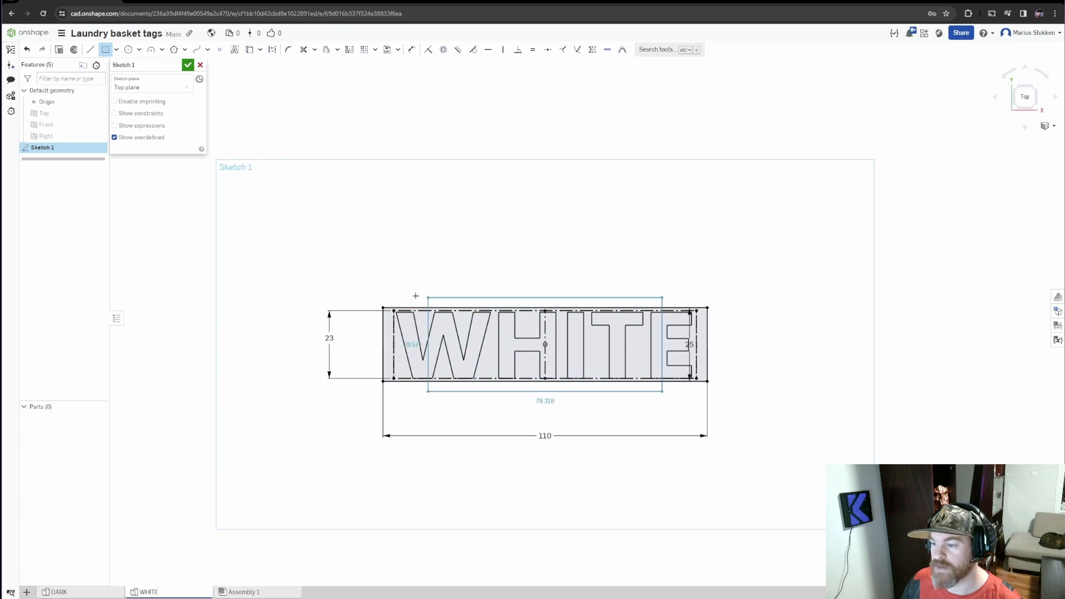
left_click(308, 219)
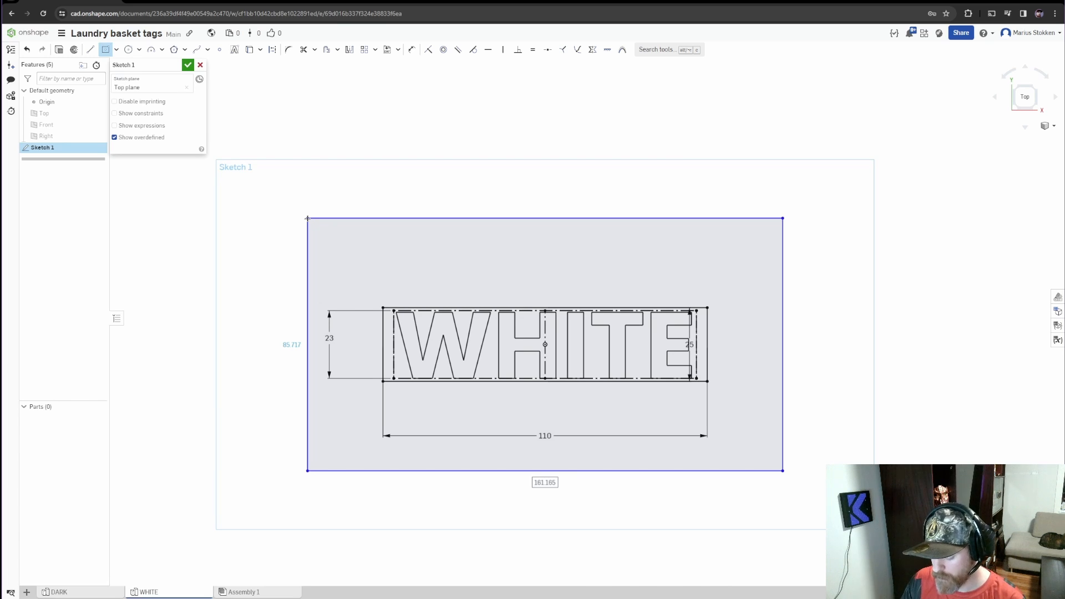
type("11")
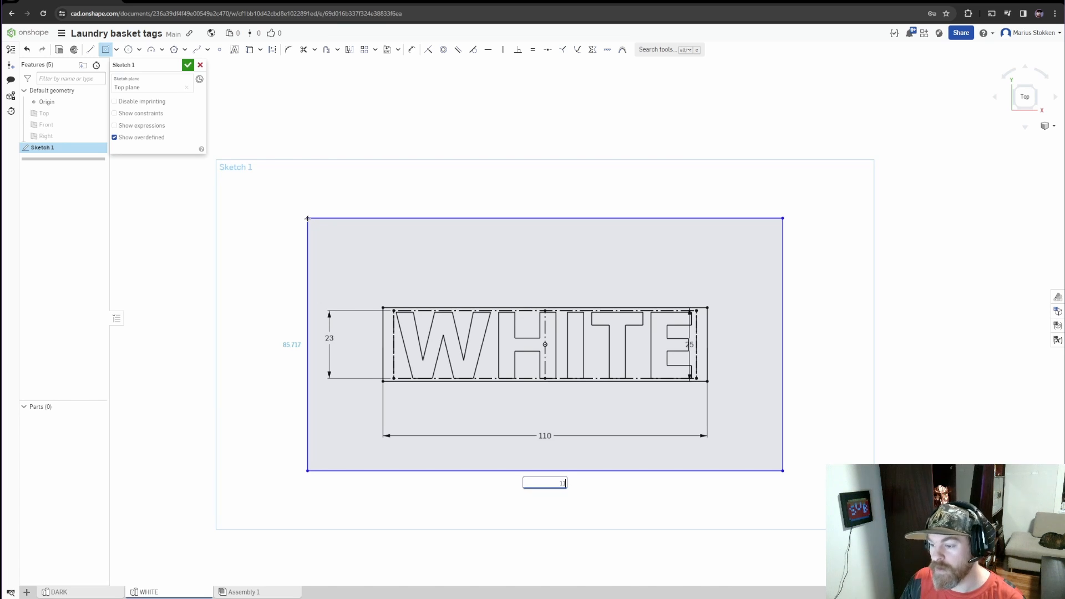
type("2")
key("Tab")
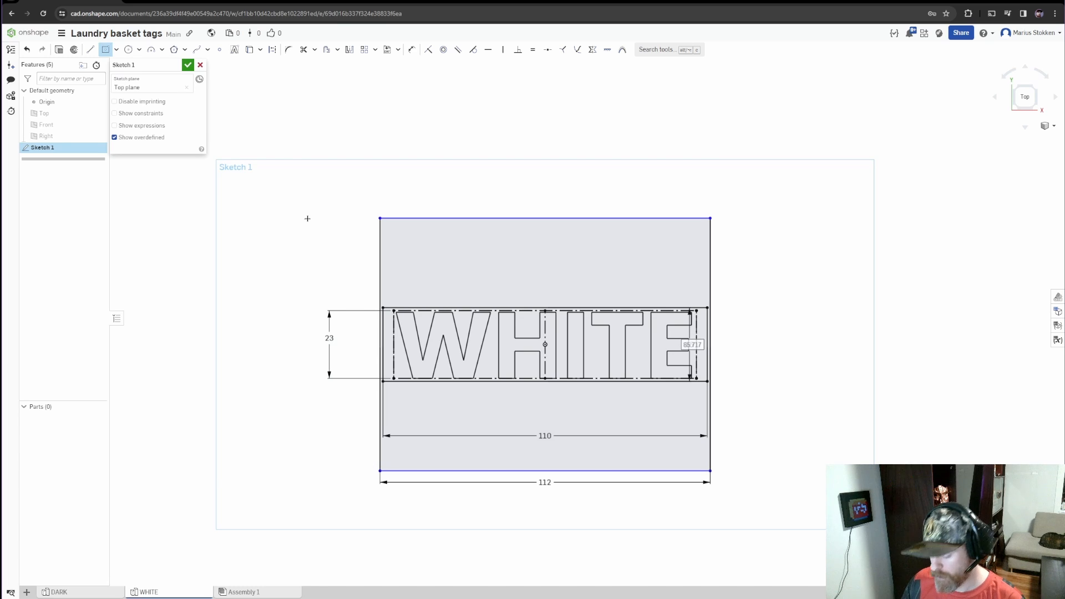
type("11")
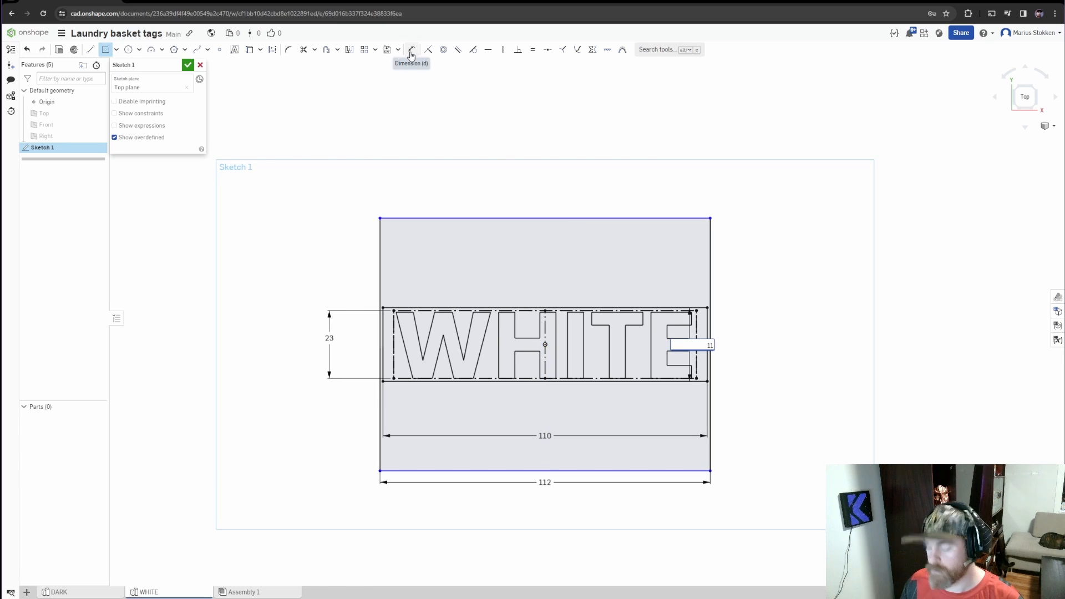
type("2")
key("Return")
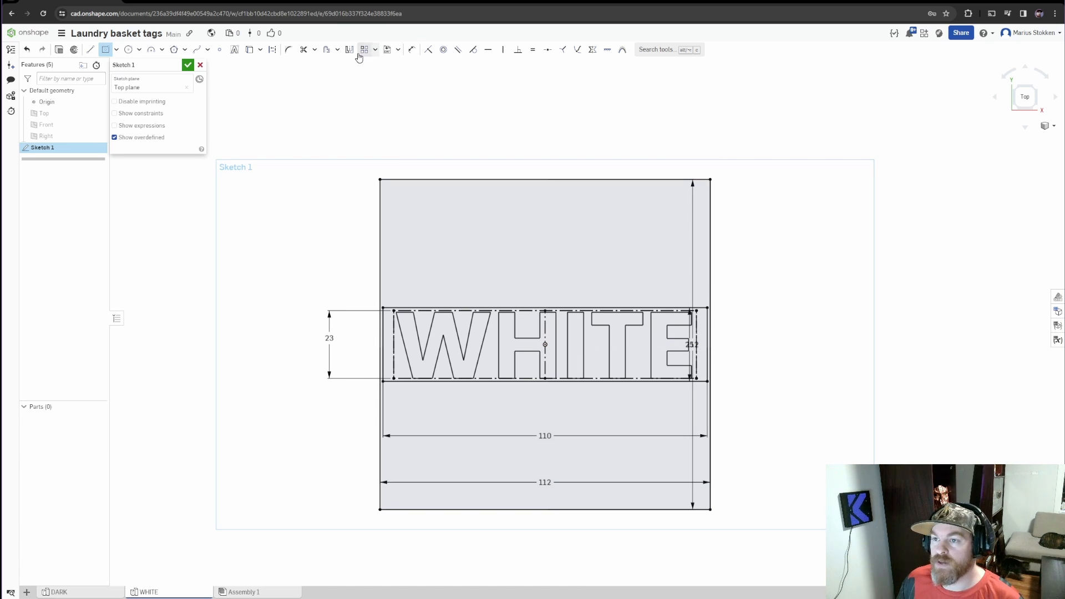
Offset the 112 mm square outward by 1 mm and finish the sketch
left_click(325, 51)
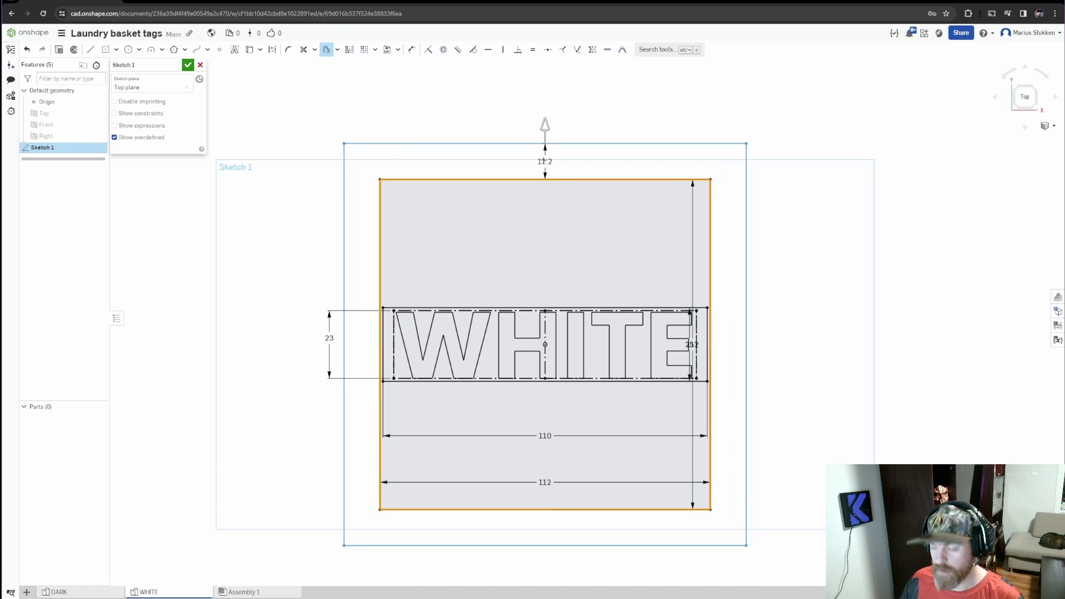
left_click(544, 161)
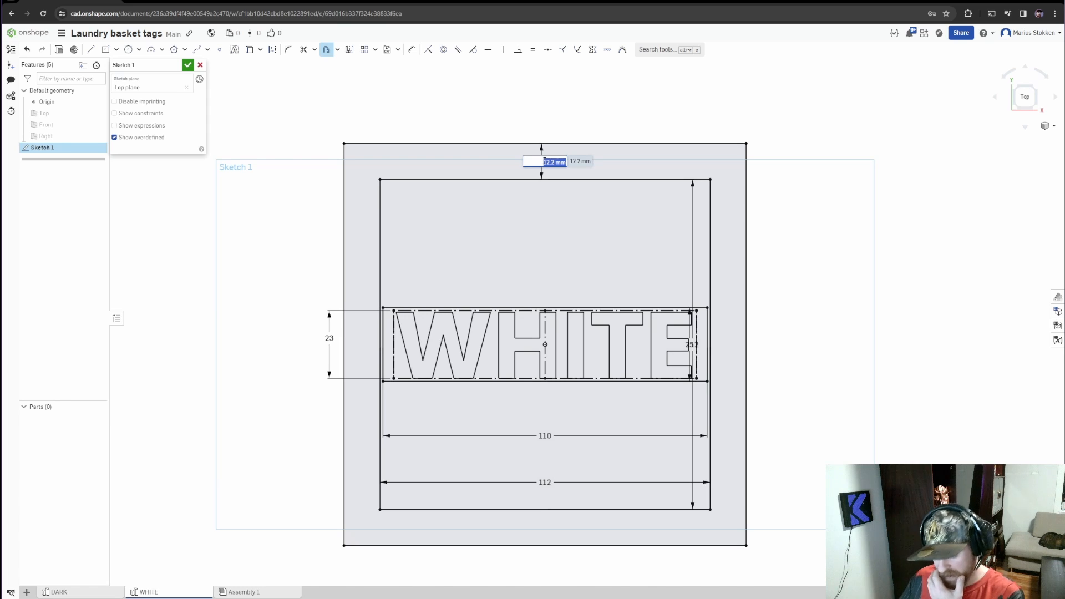
key("BackSpace")
type("1")
key("Return")
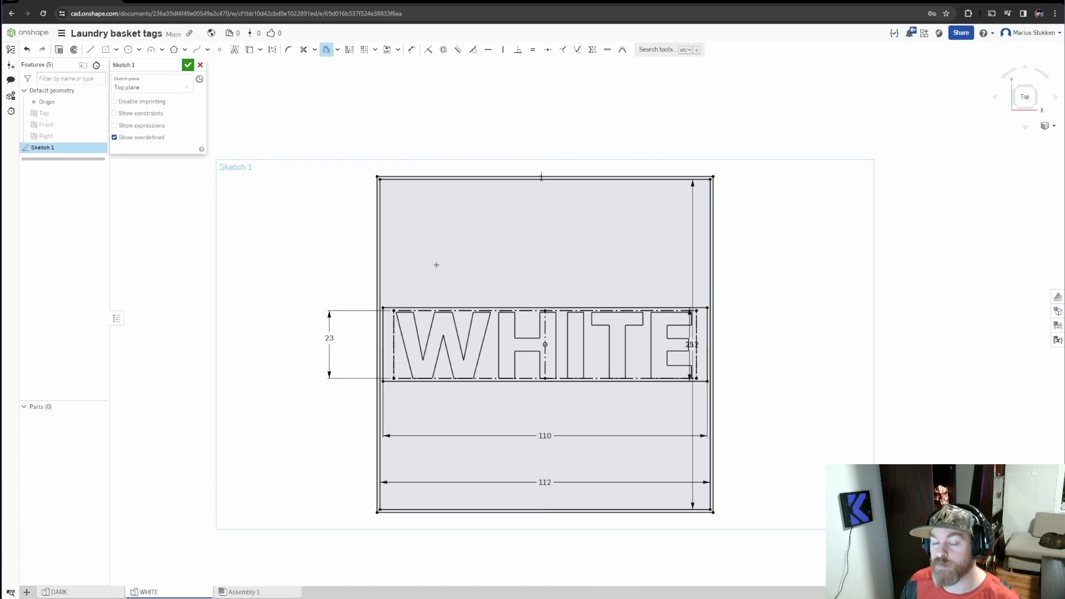
left_click(187, 66)
Extrude the thin border region between the two squares 0.4 mm in the opposite direction as a new part
mouse_move(542, 397)
middle_mouse_down()
mouse_move(511, 378)
mouse_move(510, 397)
middle_mouse_up()
mouse_move(511, 397)
right_mouse_down()
mouse_move(516, 349)
mouse_move(535, 358)
right_mouse_up()
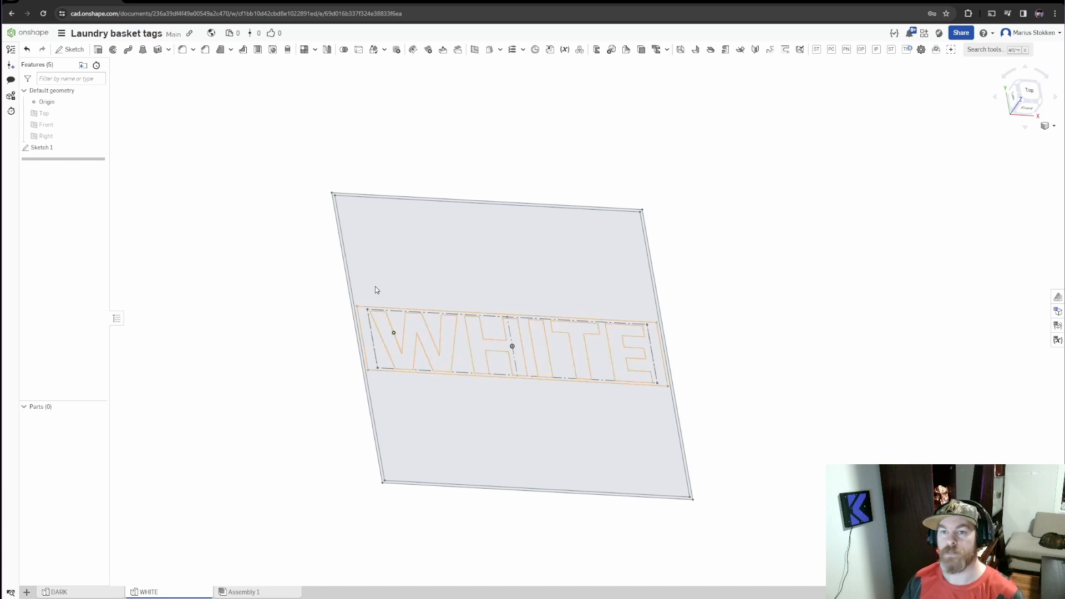
left_click(98, 51)
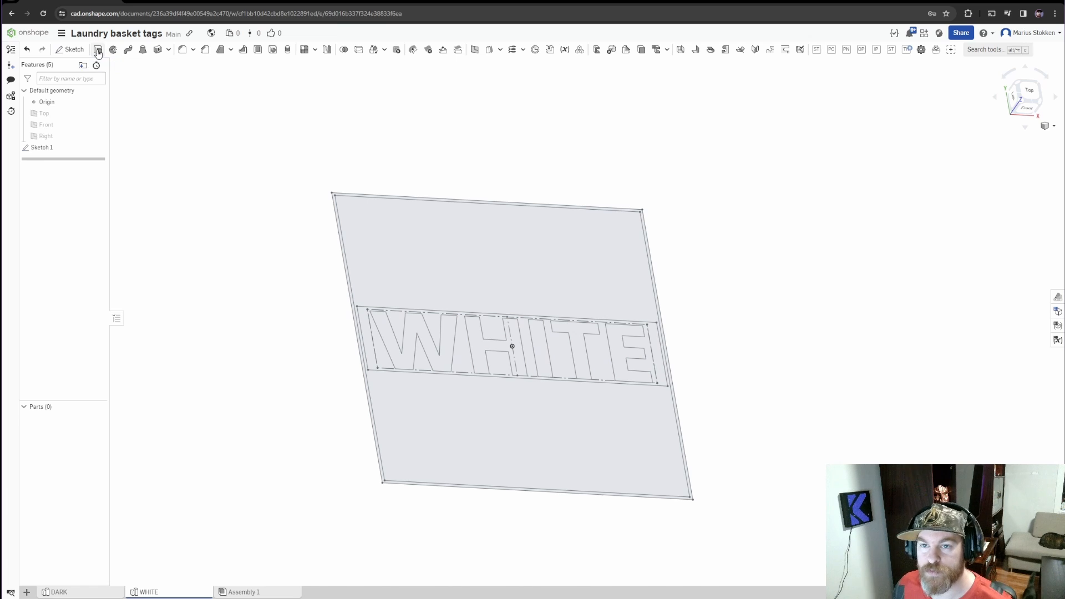
left_click(333, 201)
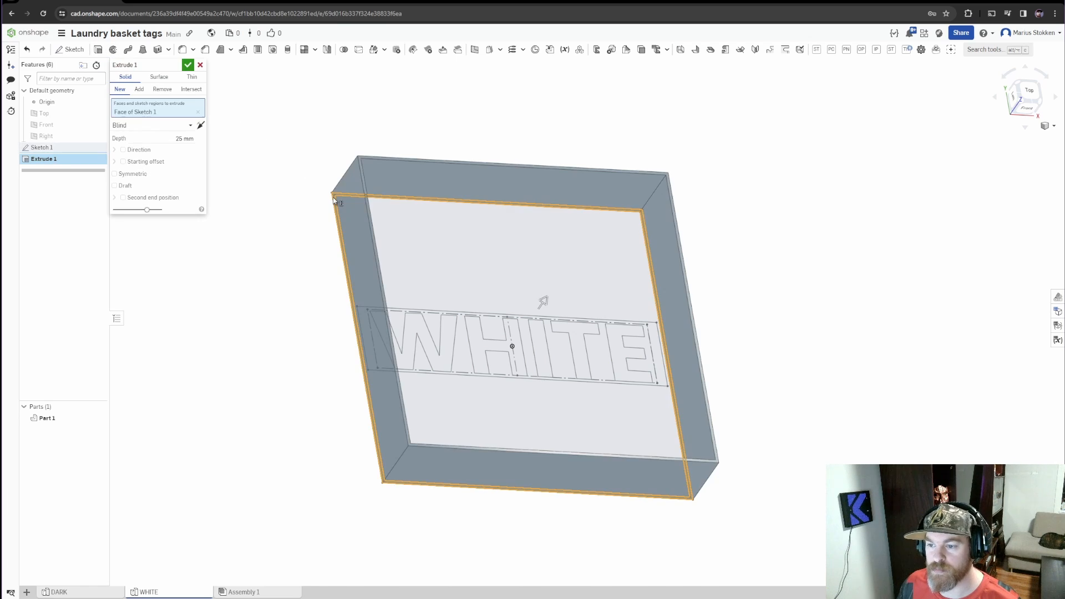
left_click(201, 125)
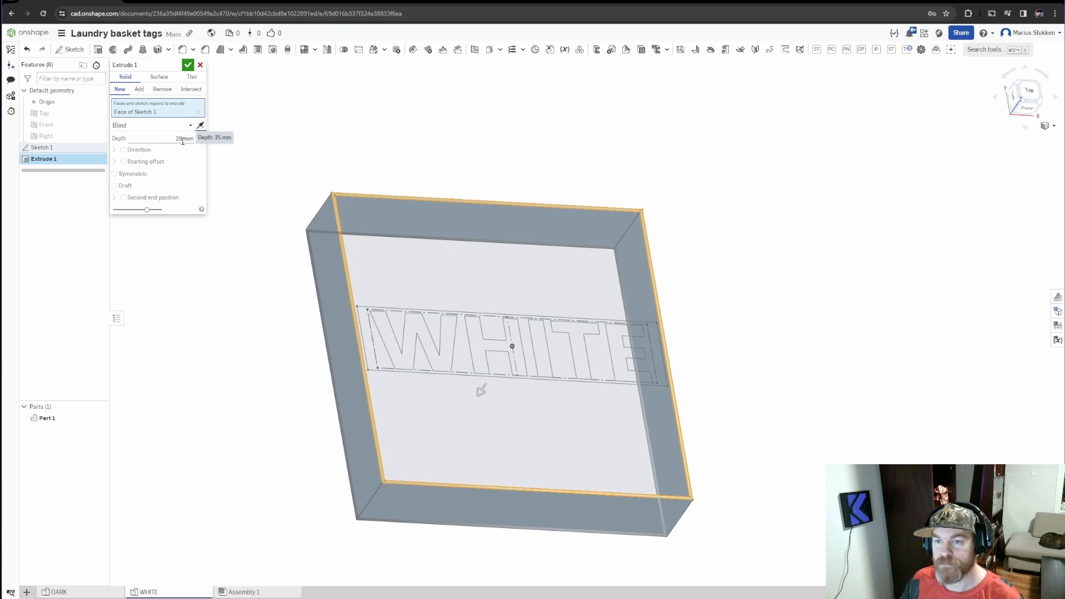
left_click(181, 139)
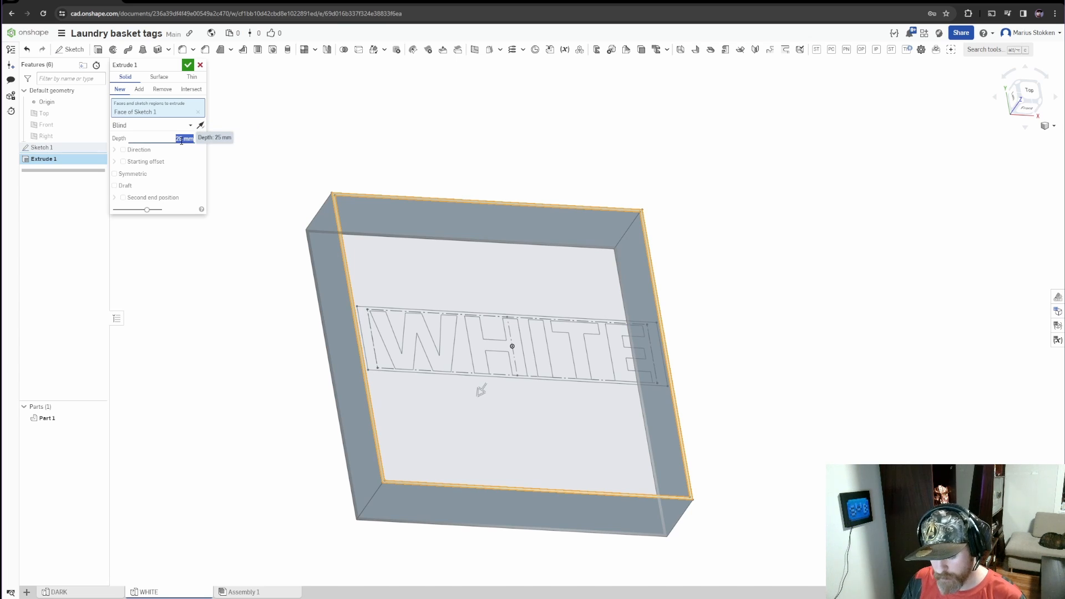
type("0.4")
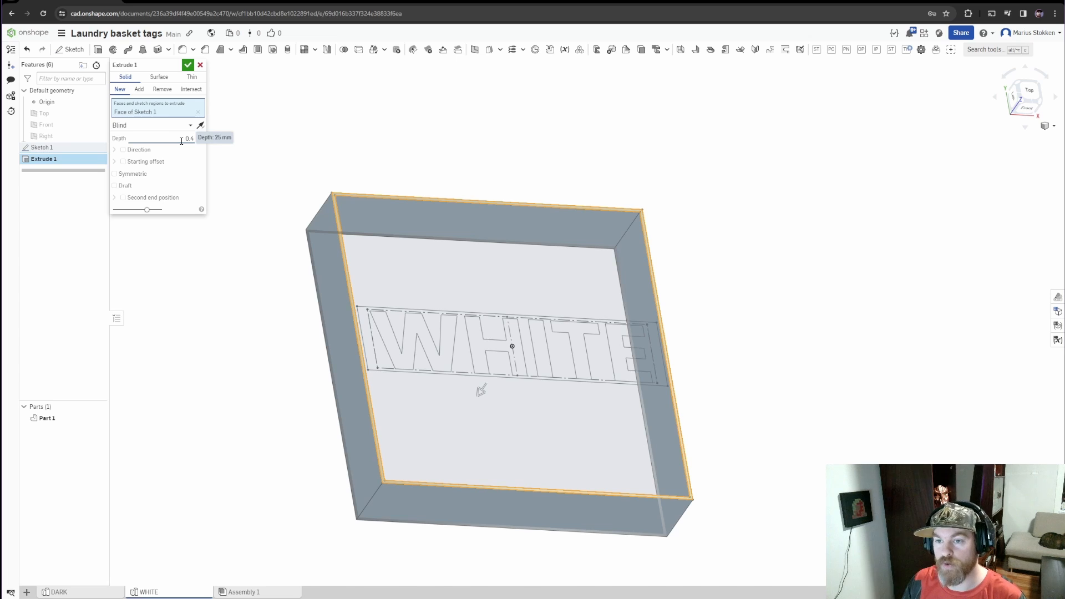
key("Return")
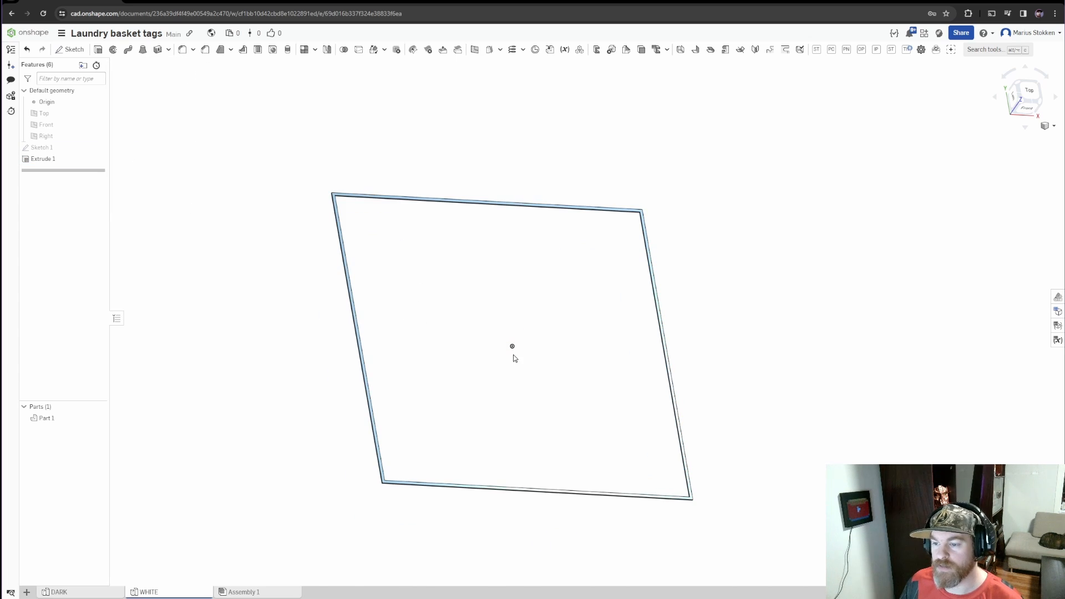
Show Sketch 1 again so its lettering and tag regions can be selected
right_click_drag(514, 354, 388, 378)
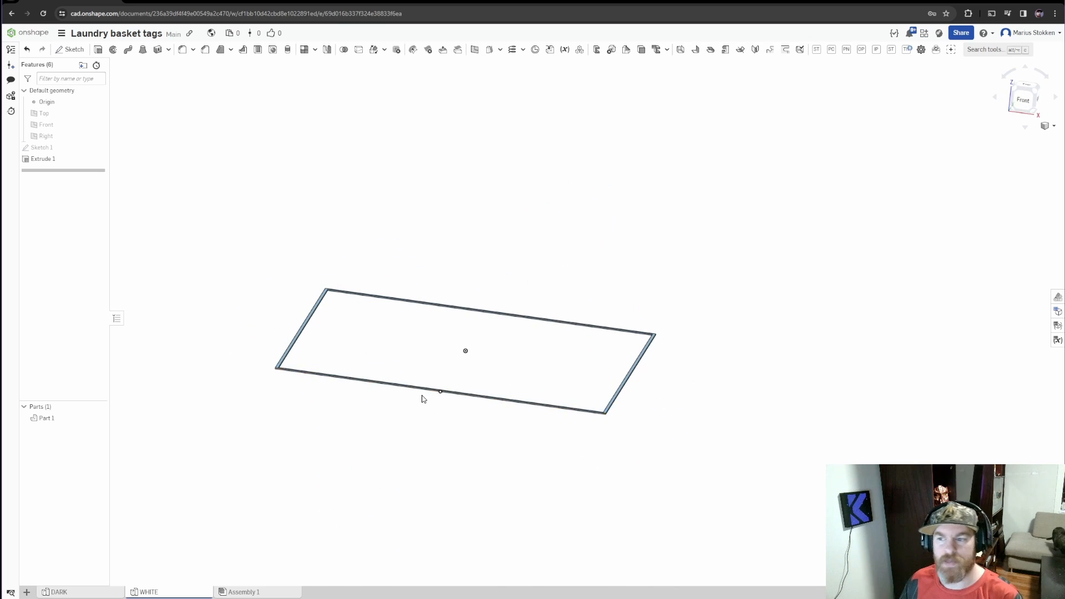
mouse_move(423, 398)
right_mouse_down()
mouse_move(454, 397)
mouse_move(436, 406)
right_mouse_up()
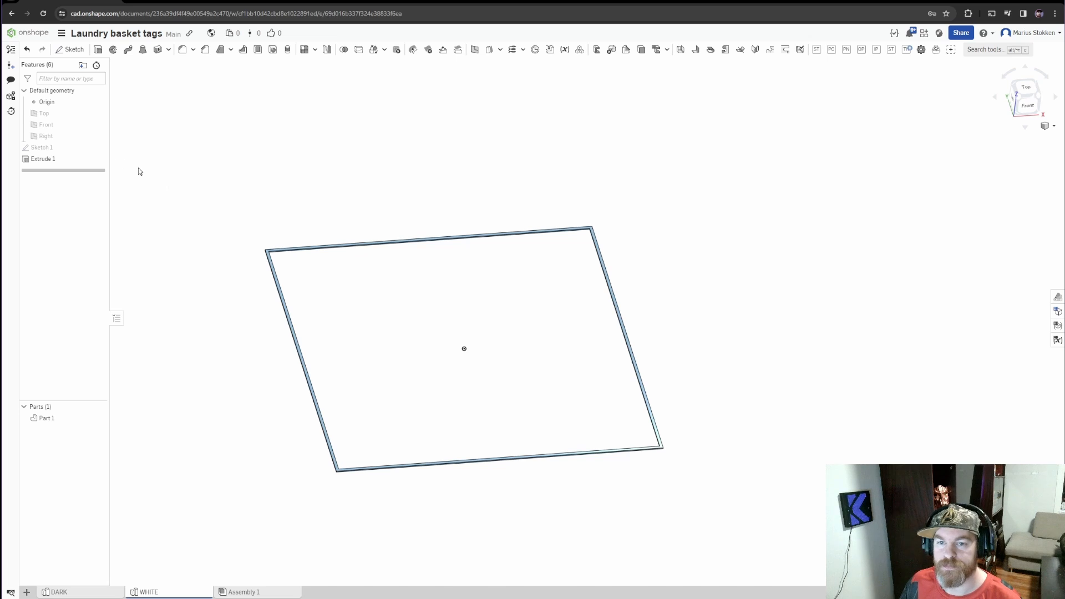
left_click(79, 148)
left_click(98, 148)
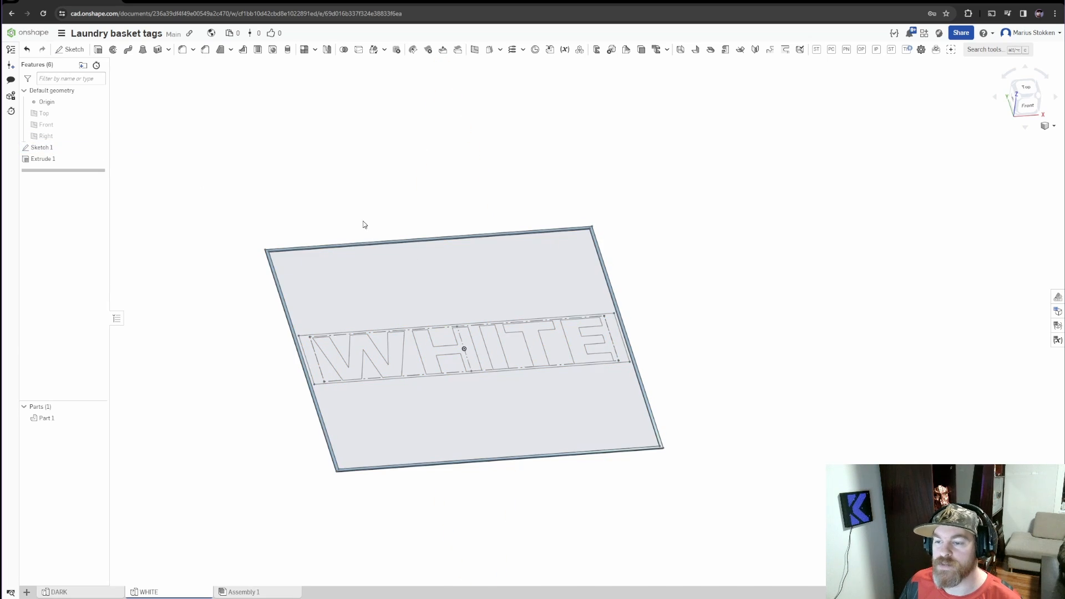
Start a new-part extrude of the tag region around the WHITE lettering, 4 mm deep in the opposite direction
mouse_move(501, 349)
right_mouse_down()
mouse_move(433, 351)
mouse_move(450, 360)
mouse_move(457, 347)
mouse_move(556, 385)
mouse_move(552, 394)
right_mouse_up()
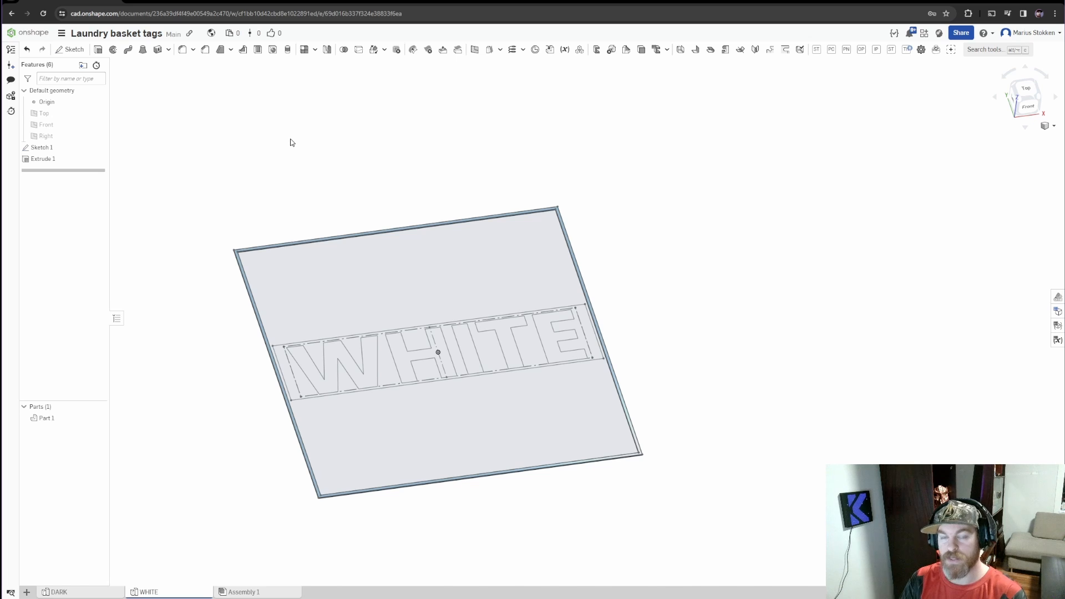
left_click(98, 49)
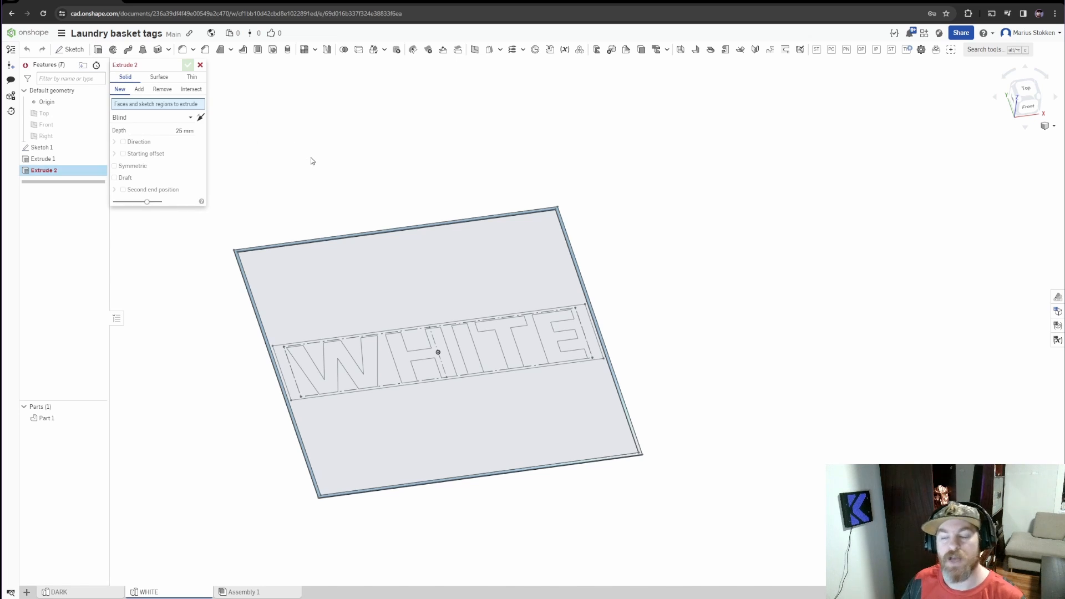
left_click(184, 130)
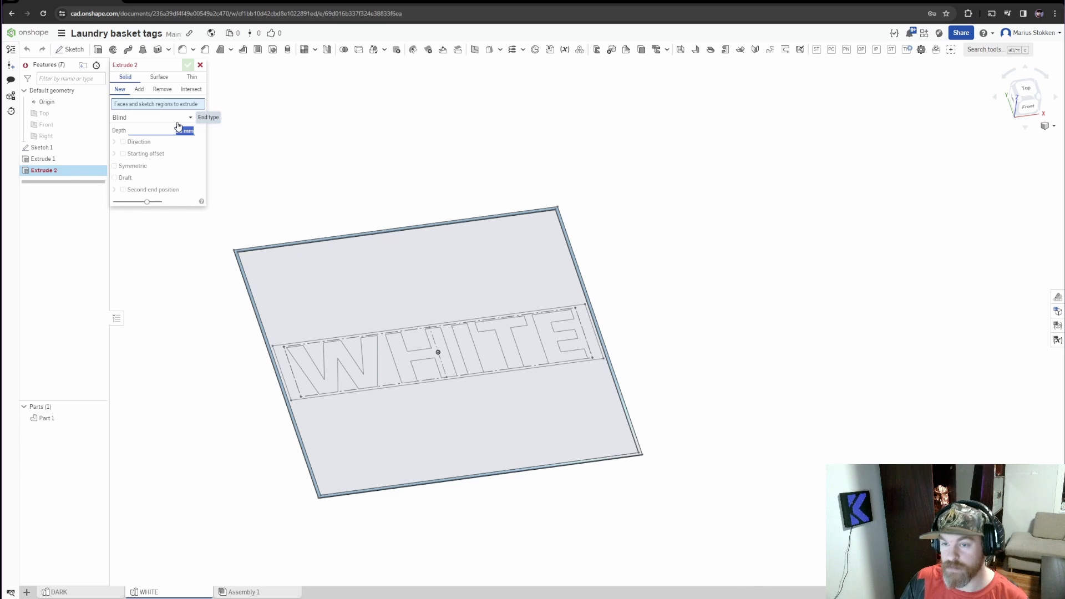
type("4")
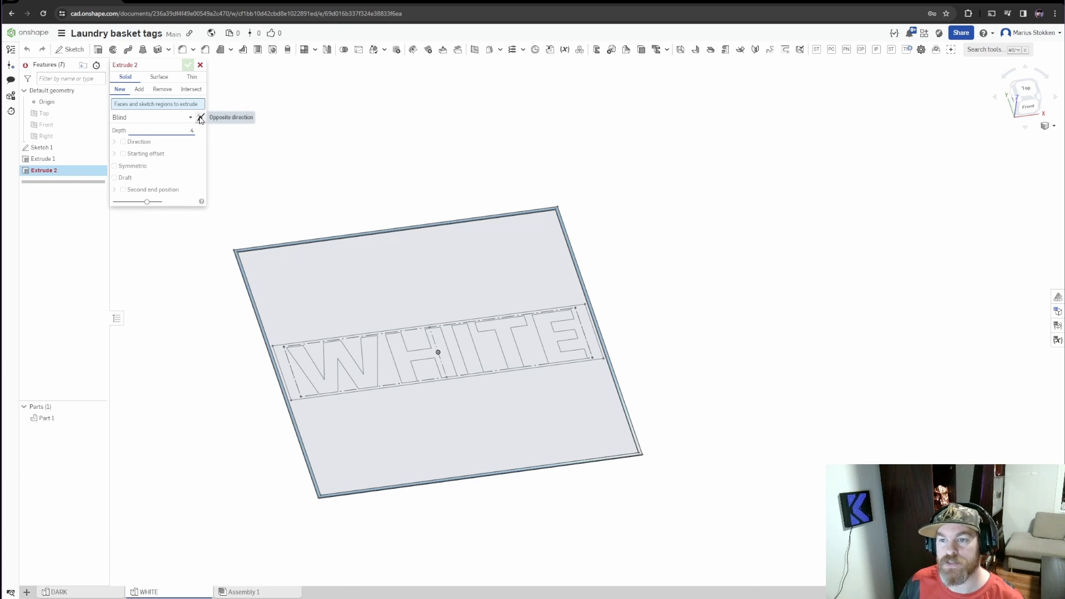
left_click(200, 118)
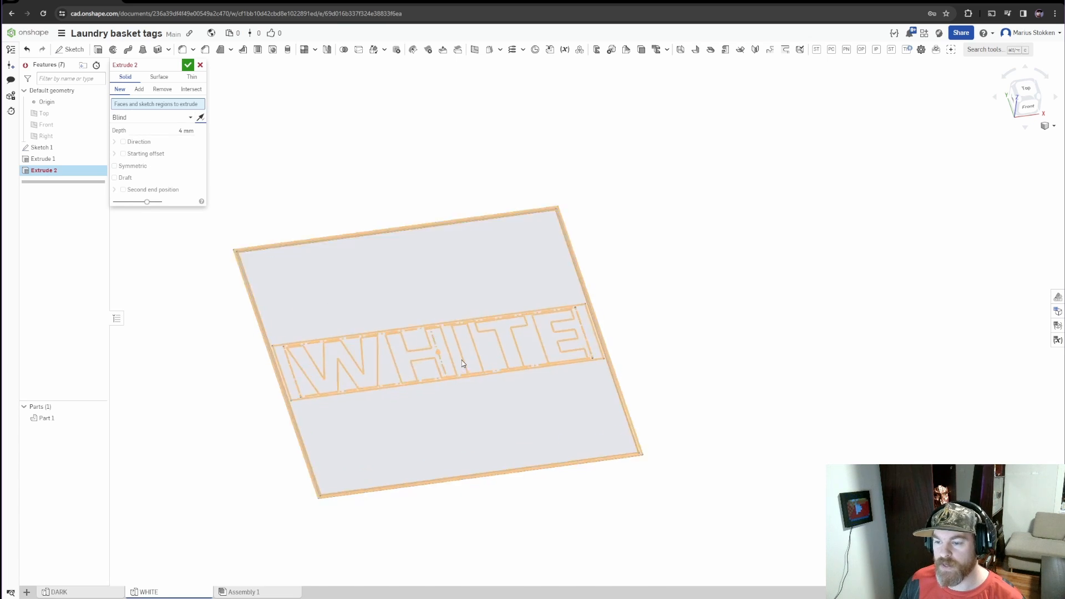
scroll(476, 352, "up", 5)
scroll(375, 400, "down", 2)
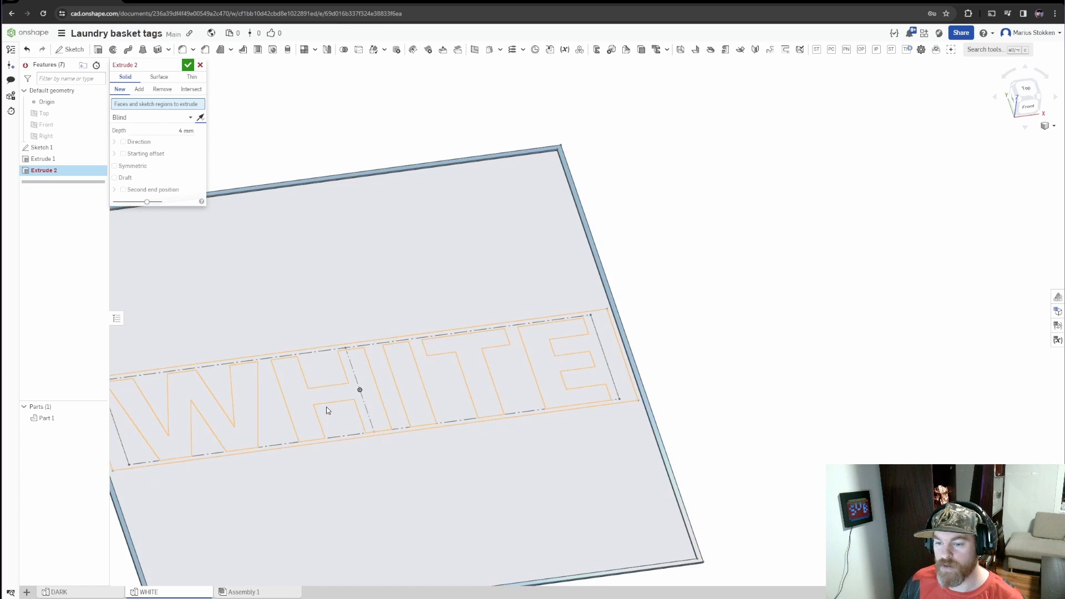
scroll(326, 410, "down", 2)
left_click(345, 348)
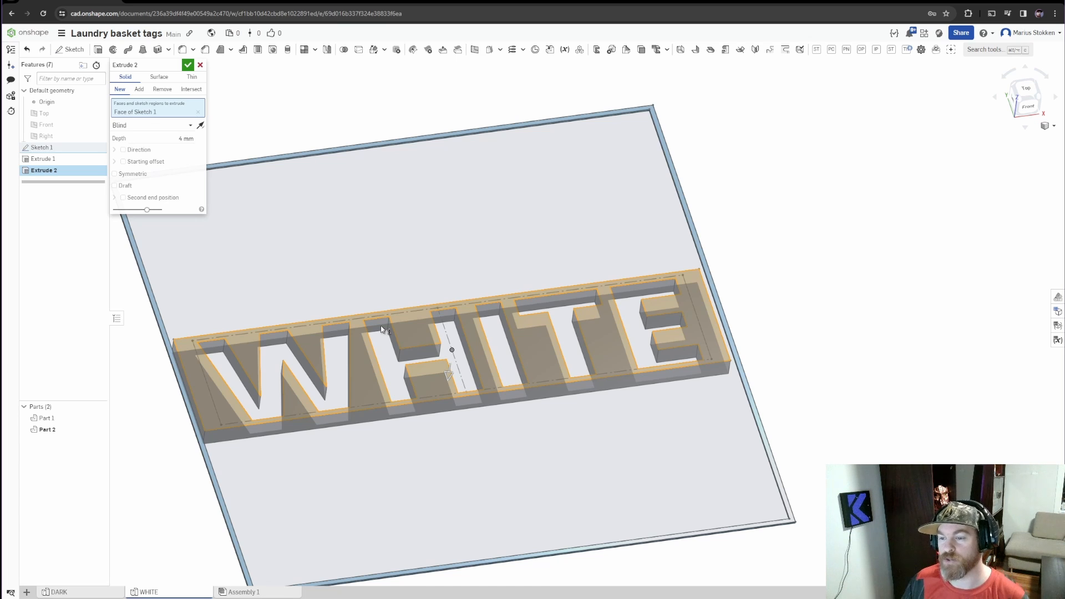
Add the W, H, I, T and E letter regions to the extrude so the block is solid, and finish it
left_click(274, 352)
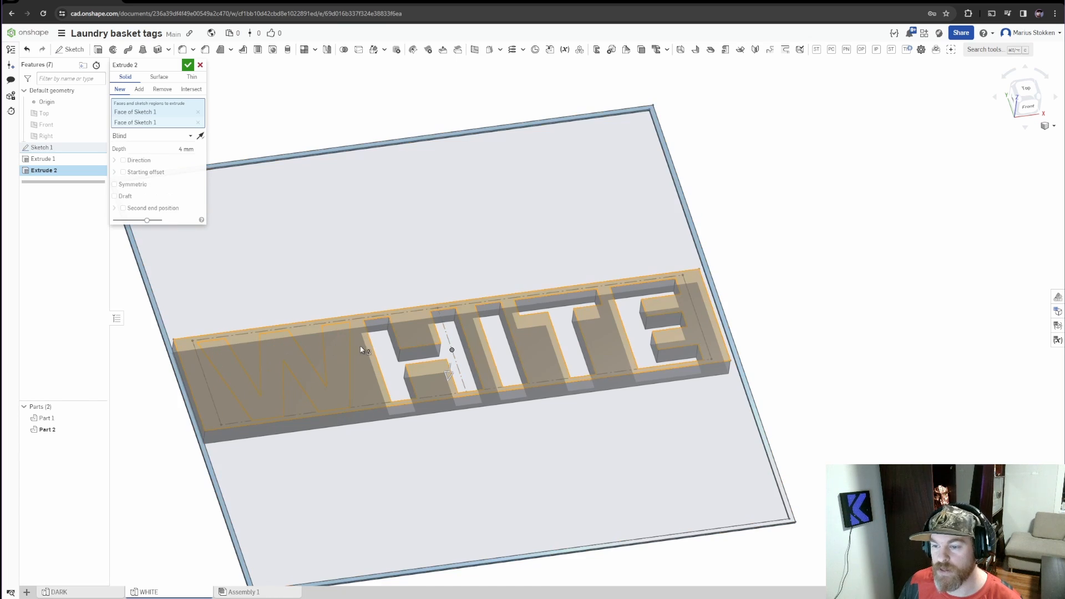
left_click(394, 356)
left_click(497, 335)
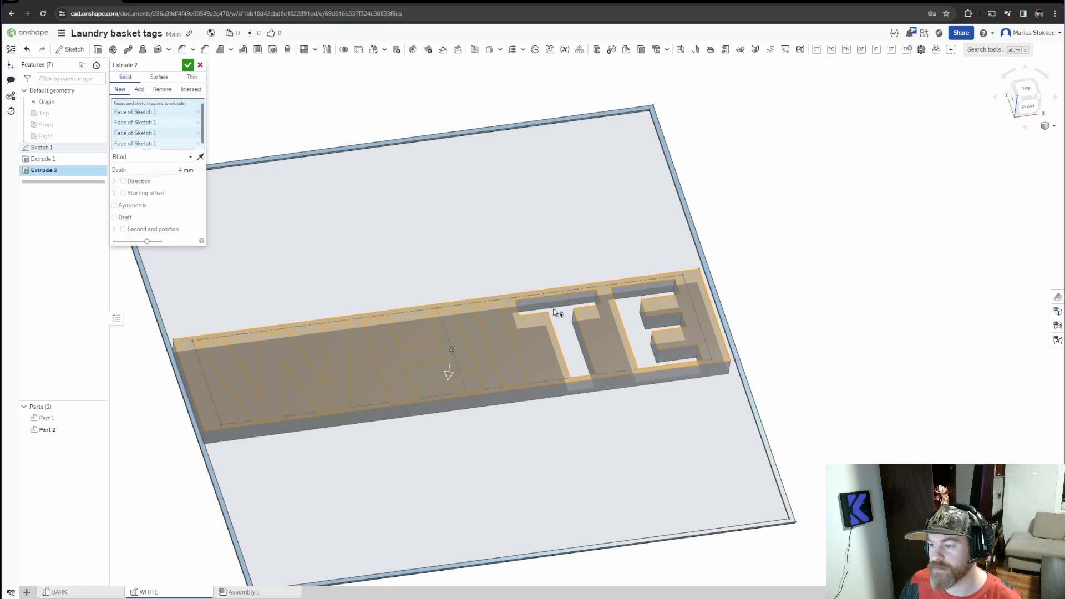
left_click(565, 332)
left_click(629, 316)
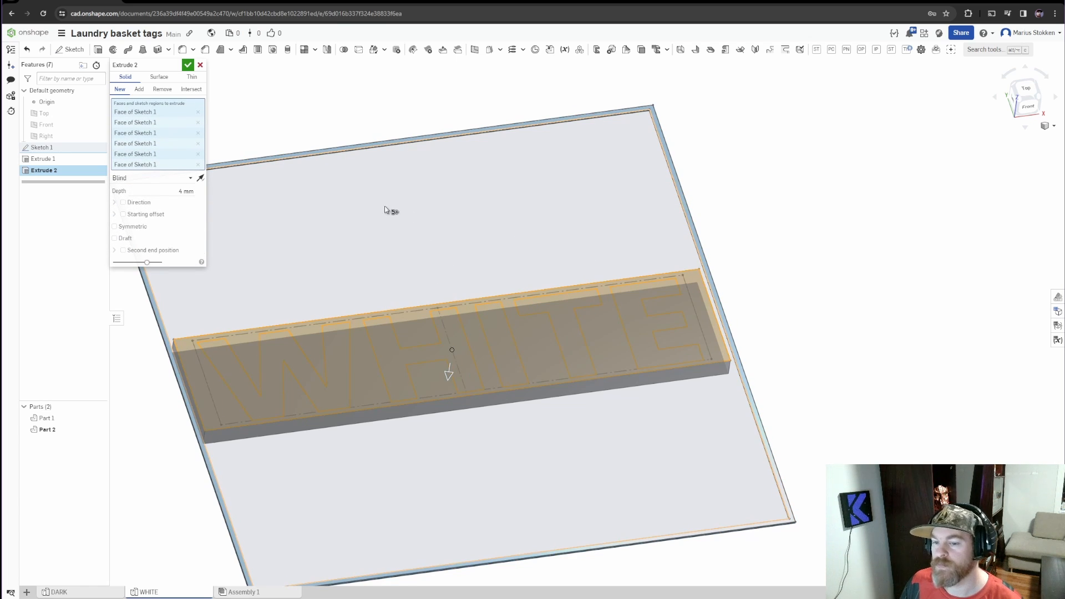
left_click(188, 66)
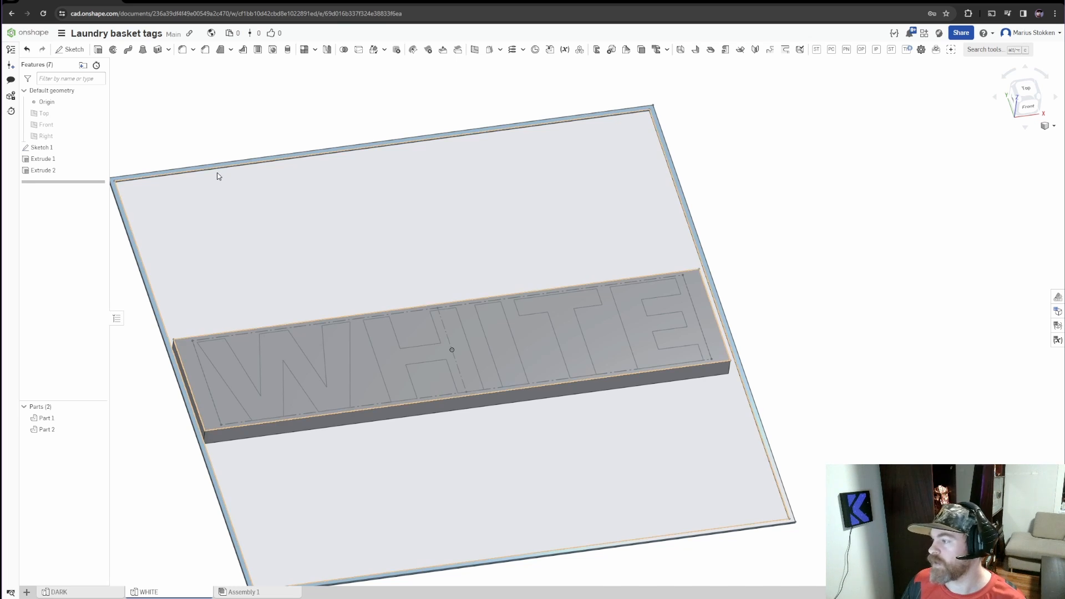
Cut all five WHITE letter regions 0.4 mm deep into the block with a Remove extrude
left_click(99, 50)
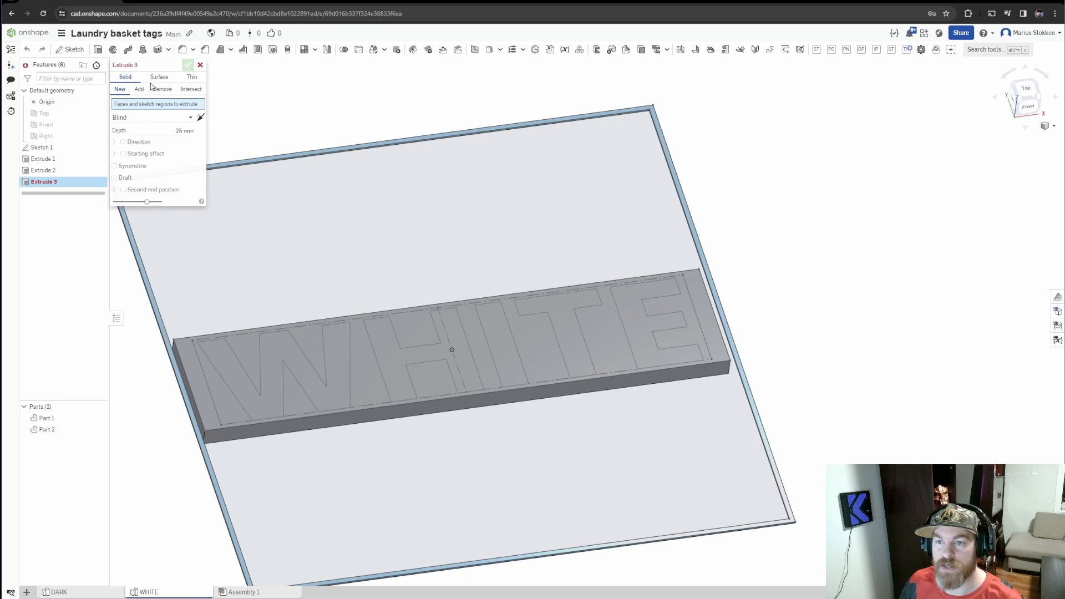
left_click(164, 90)
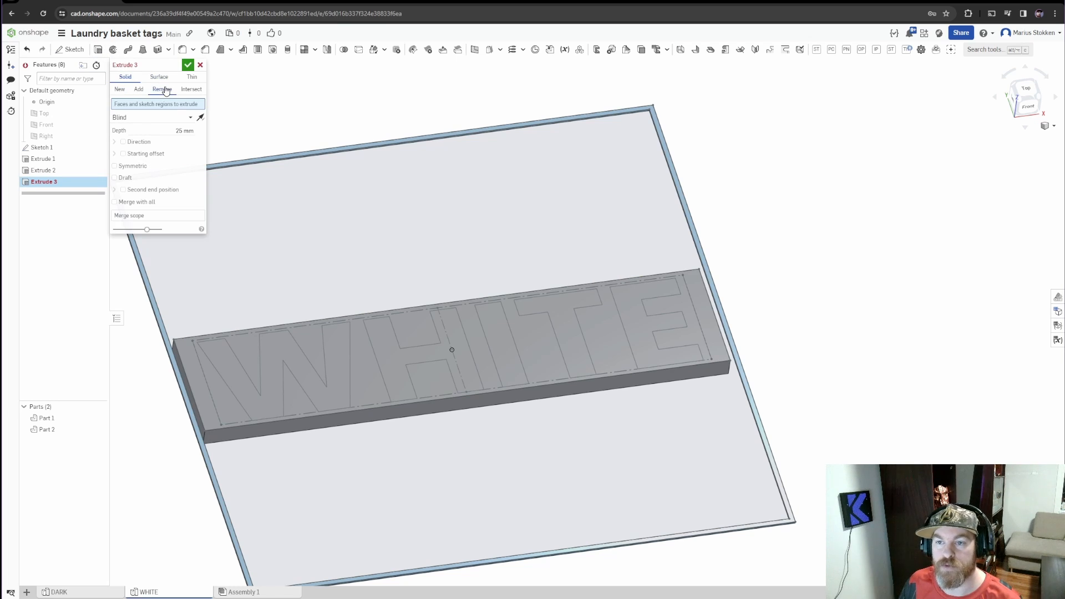
left_click(265, 398)
left_click(401, 361)
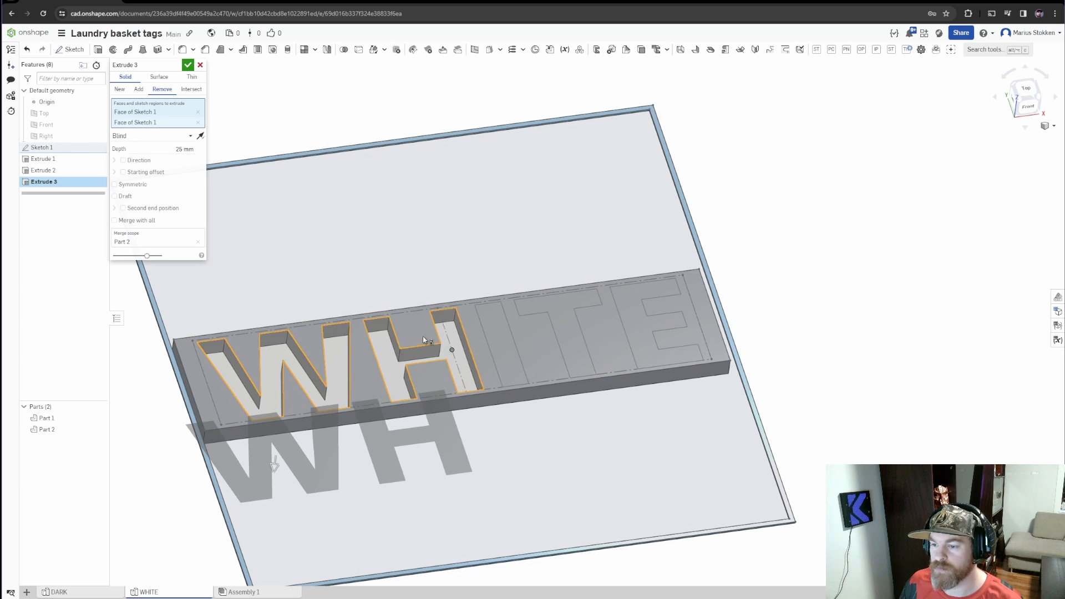
left_click(500, 344)
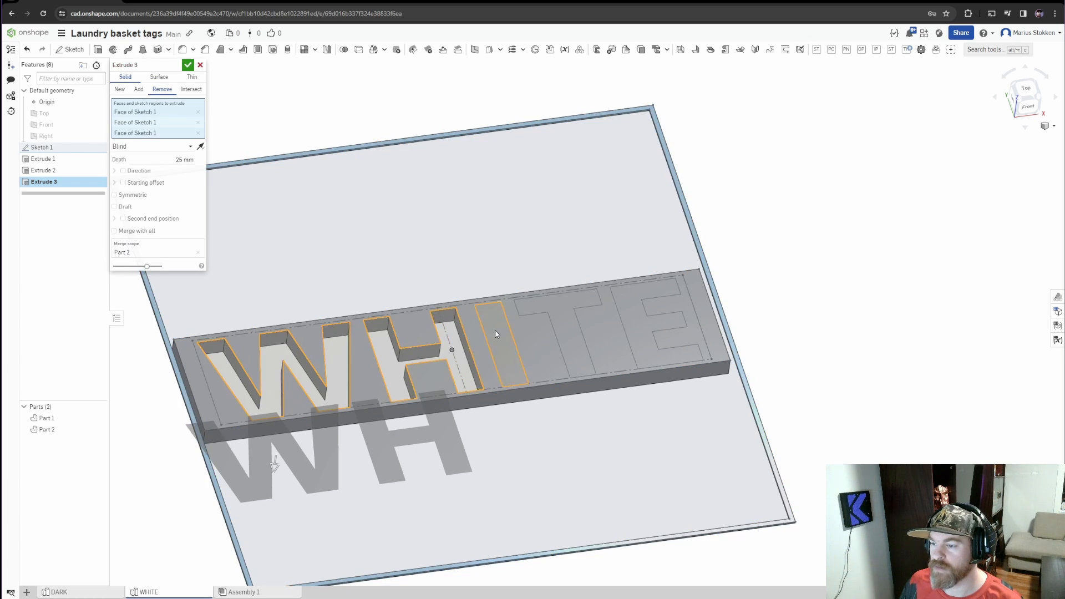
left_click(560, 302)
left_click(628, 304)
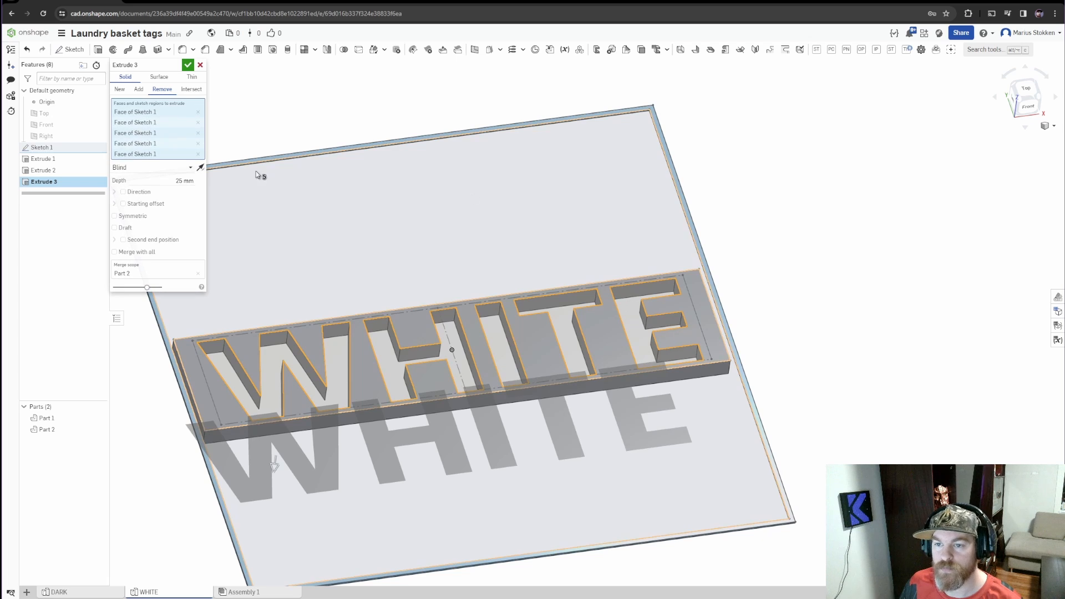
left_click(185, 180)
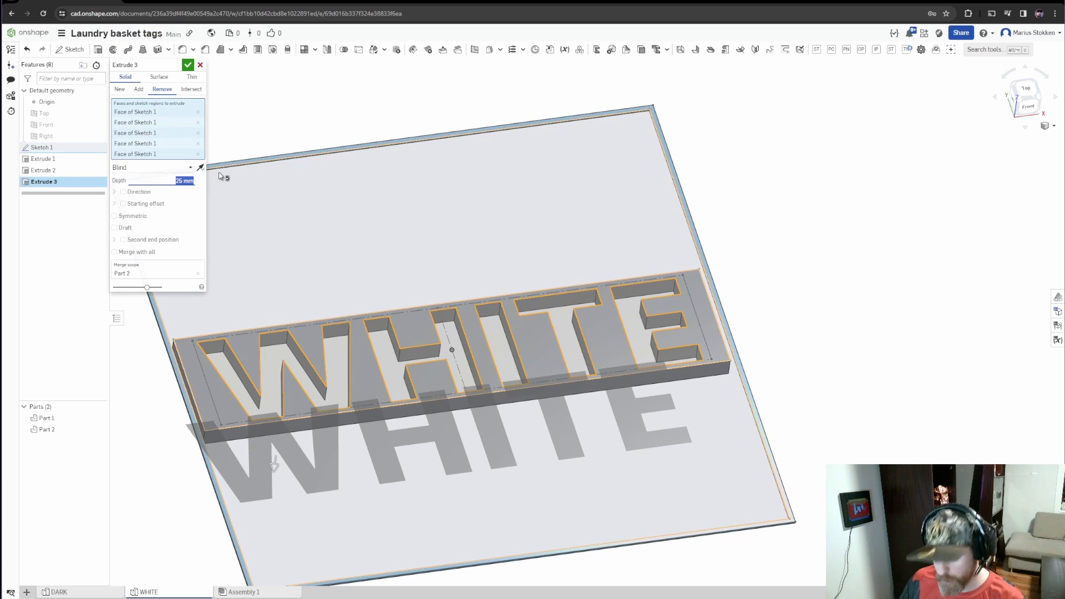
type("0.4")
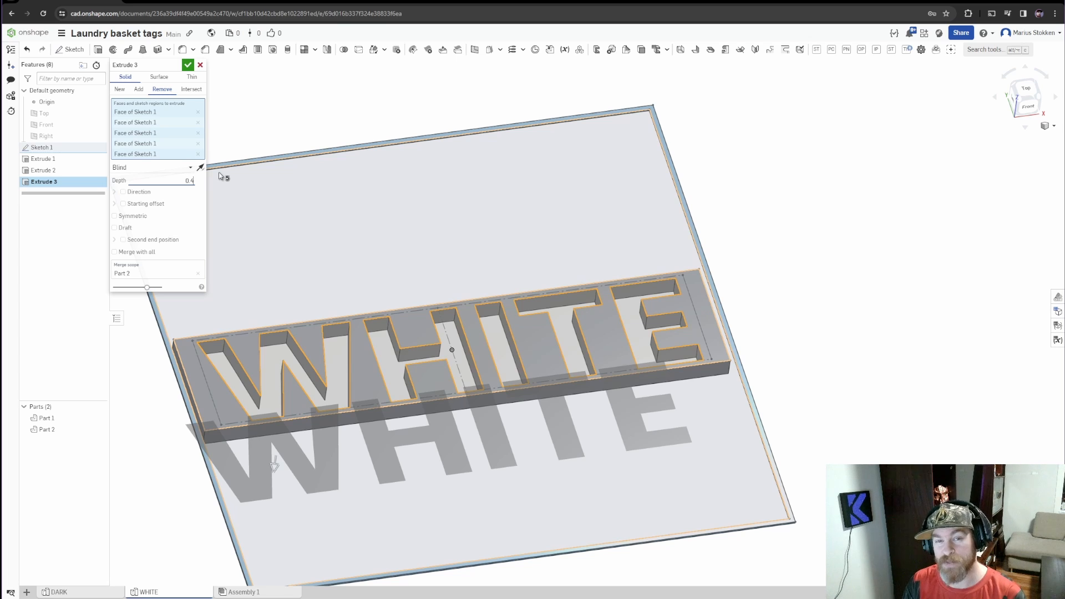
left_click(188, 66)
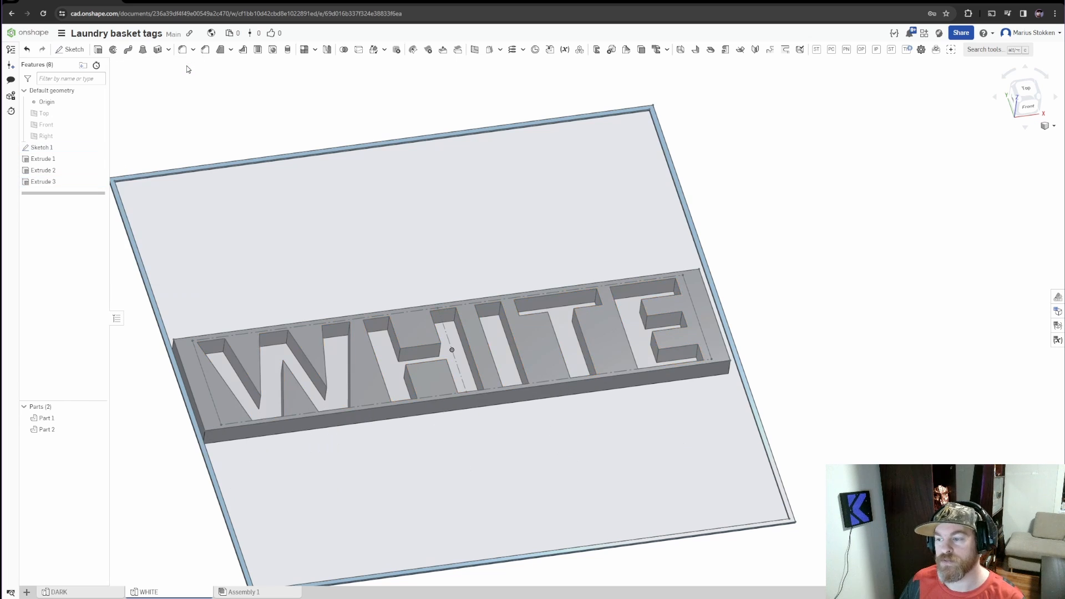
Start extruding the W and H regions as new parts, 0.4 mm in the opposite direction to fill their recesses
middle_click_drag(437, 357, 413, 360)
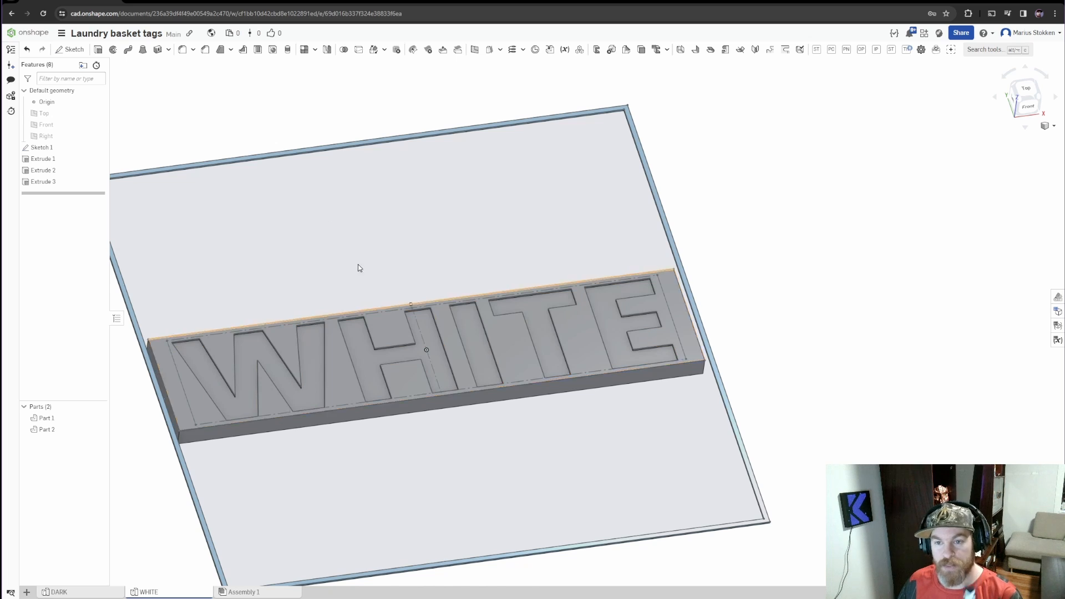
left_click(98, 49)
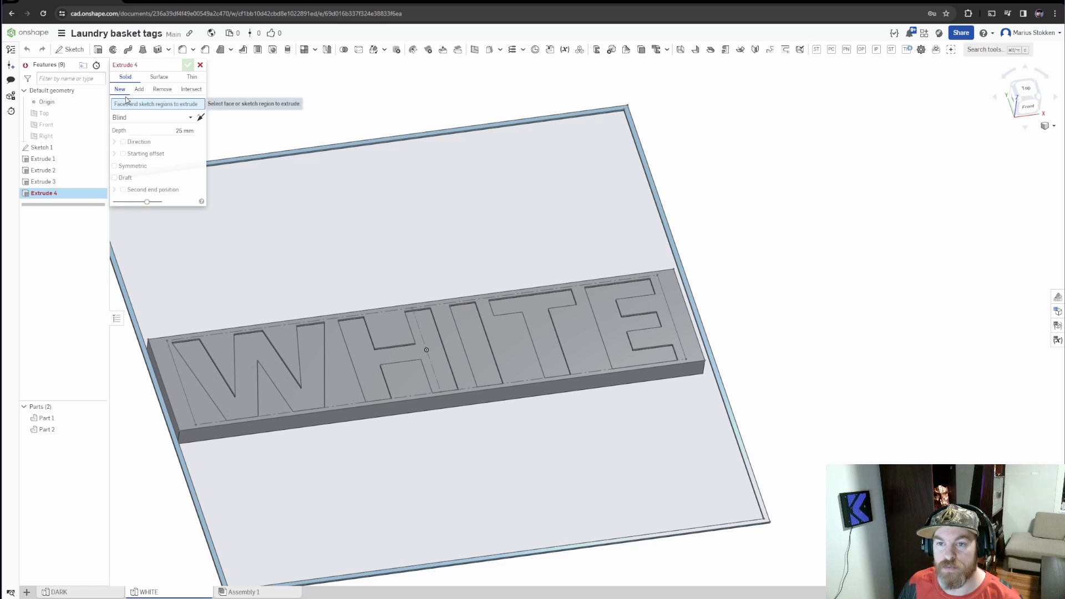
left_click(185, 130)
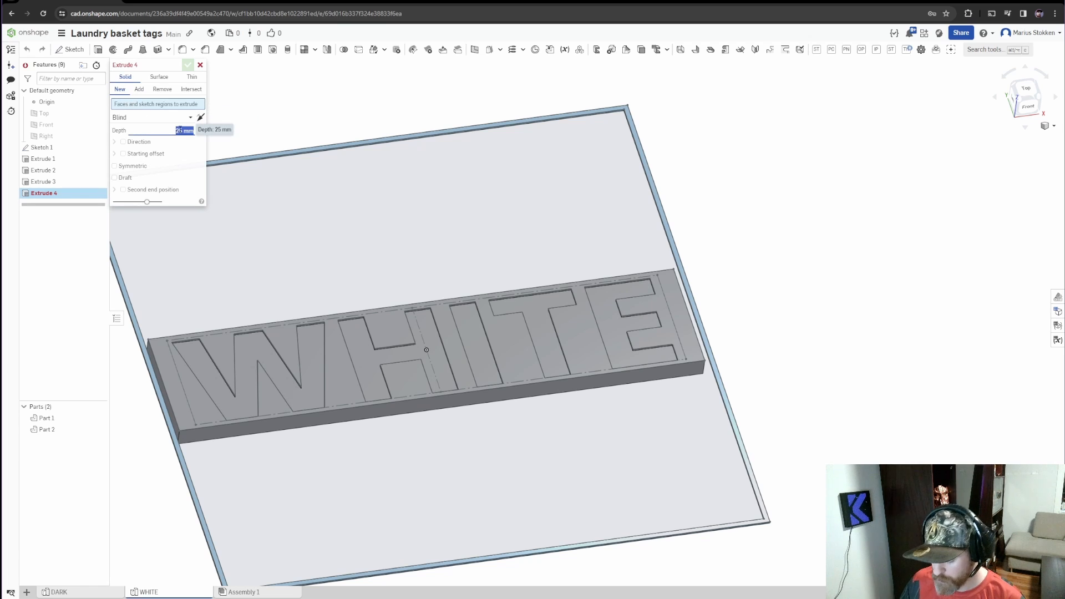
type("0.4")
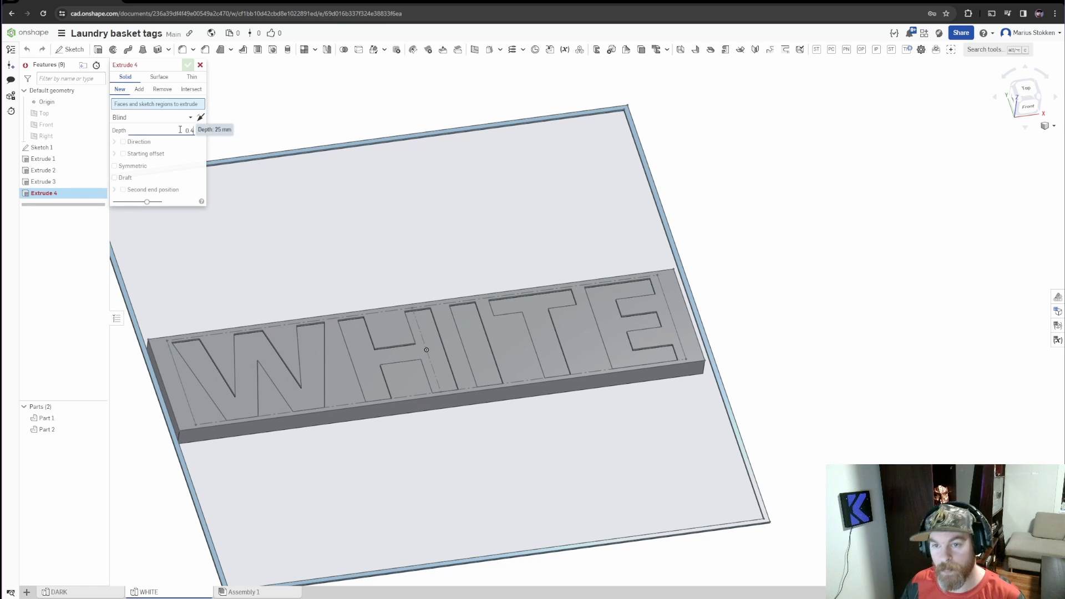
left_click(210, 386)
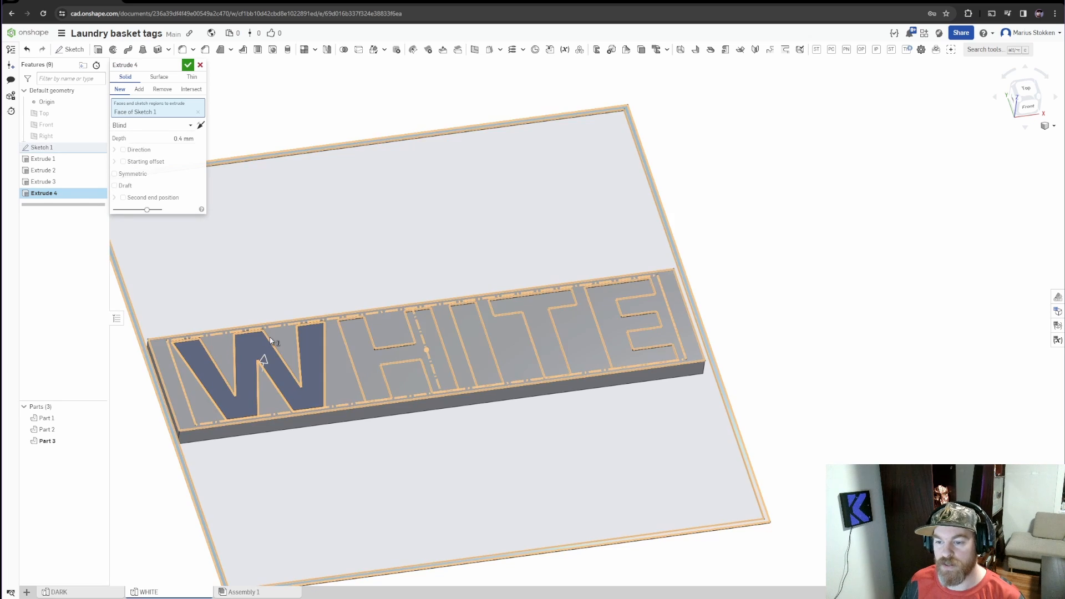
scroll(267, 377, "down", 4)
scroll(267, 377, "up", 6)
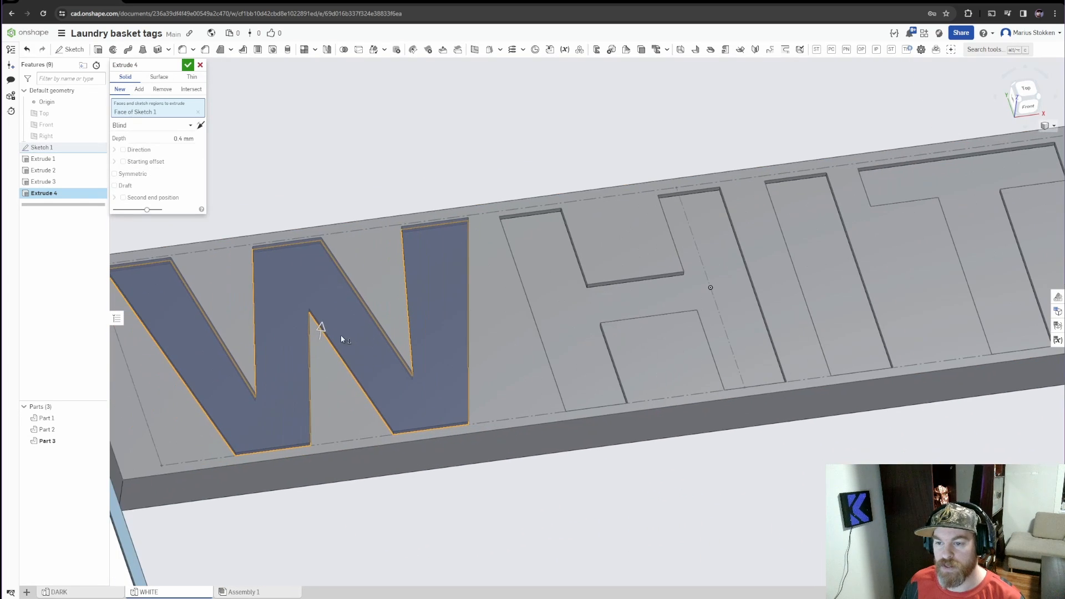
left_click(201, 127)
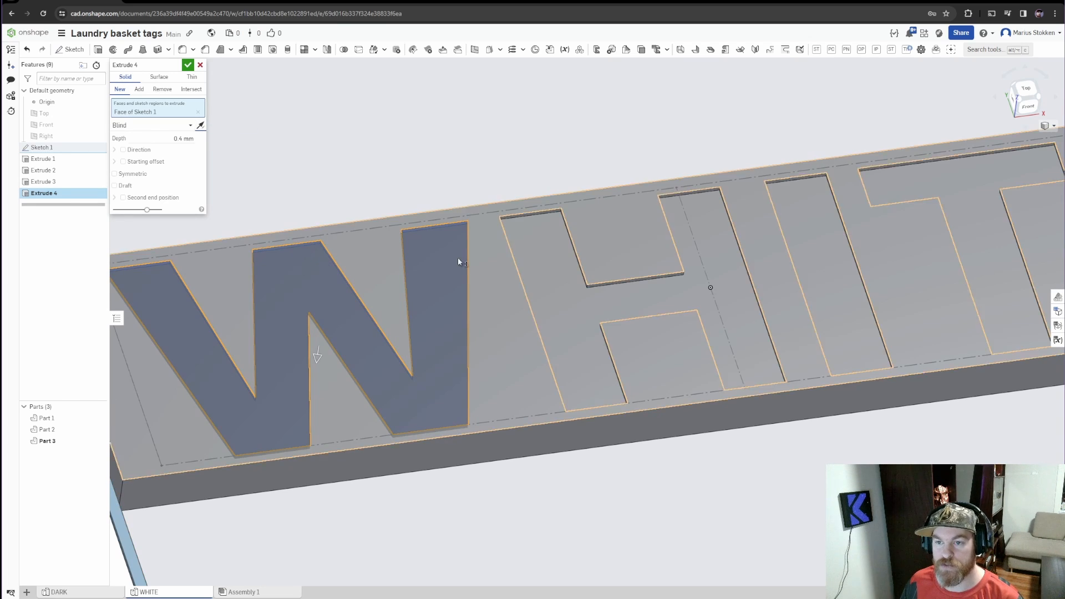
left_click(571, 283)
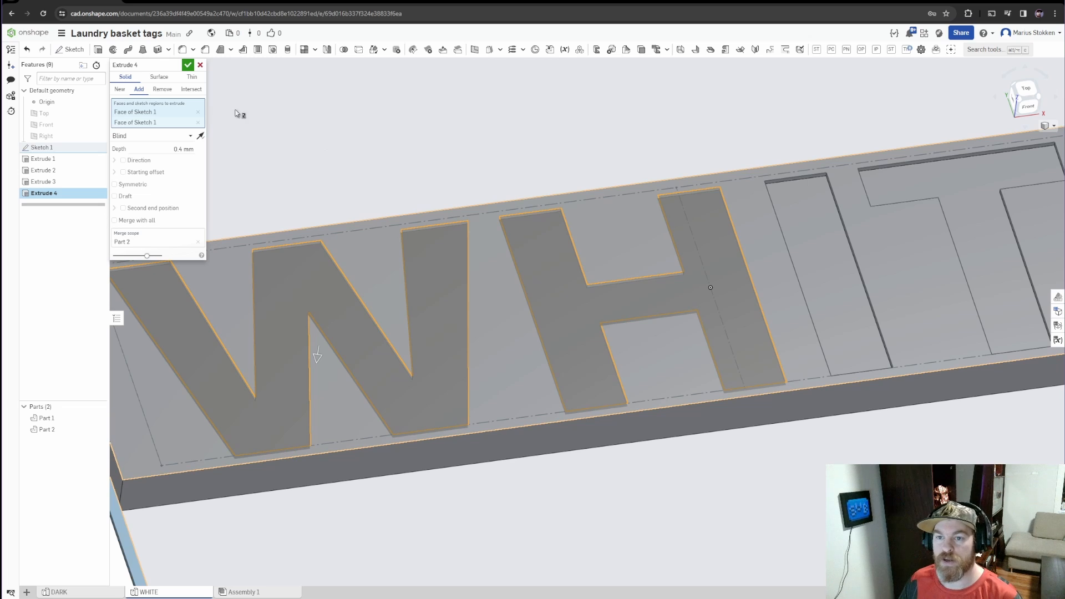
left_click(121, 90)
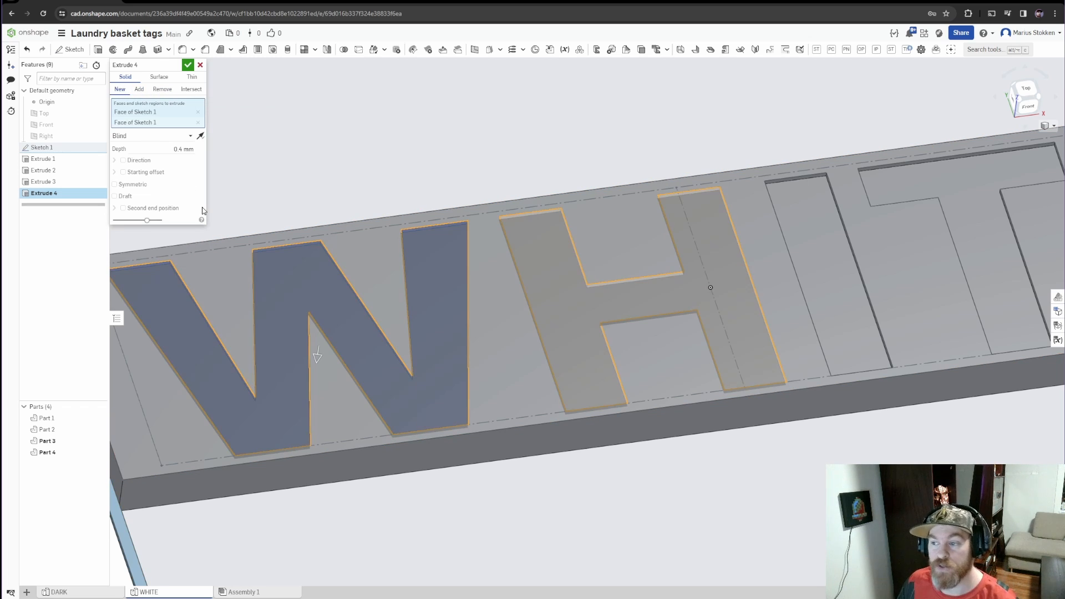
Include the I, T and E regions in the new-part letter extrude and finish it
scroll(301, 267, "up", 3)
scroll(388, 234, "down", 5)
middle_click_drag(693, 297, 451, 302)
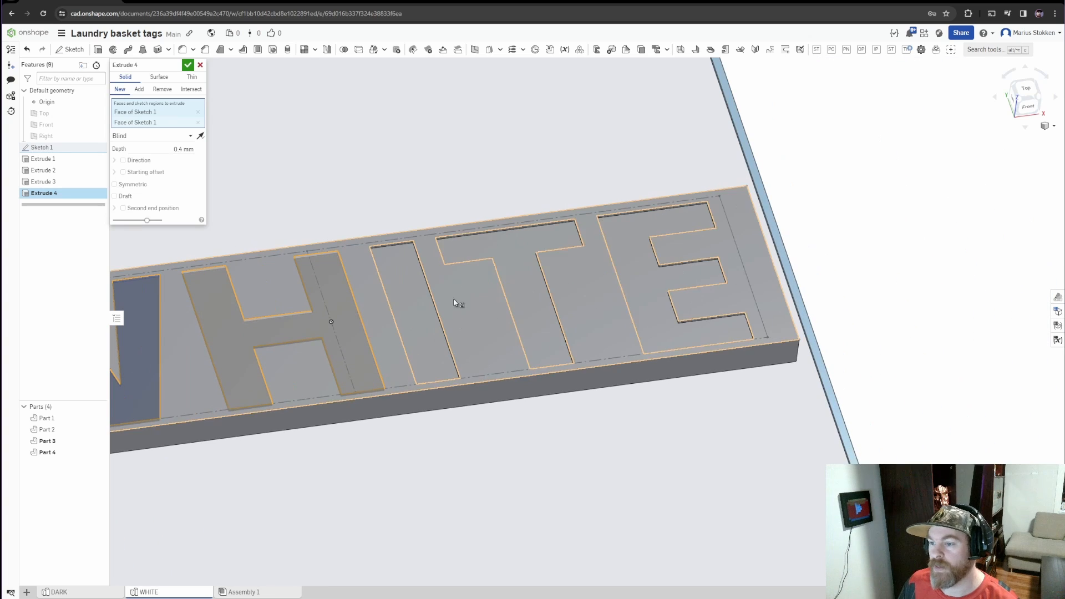
left_click(407, 278)
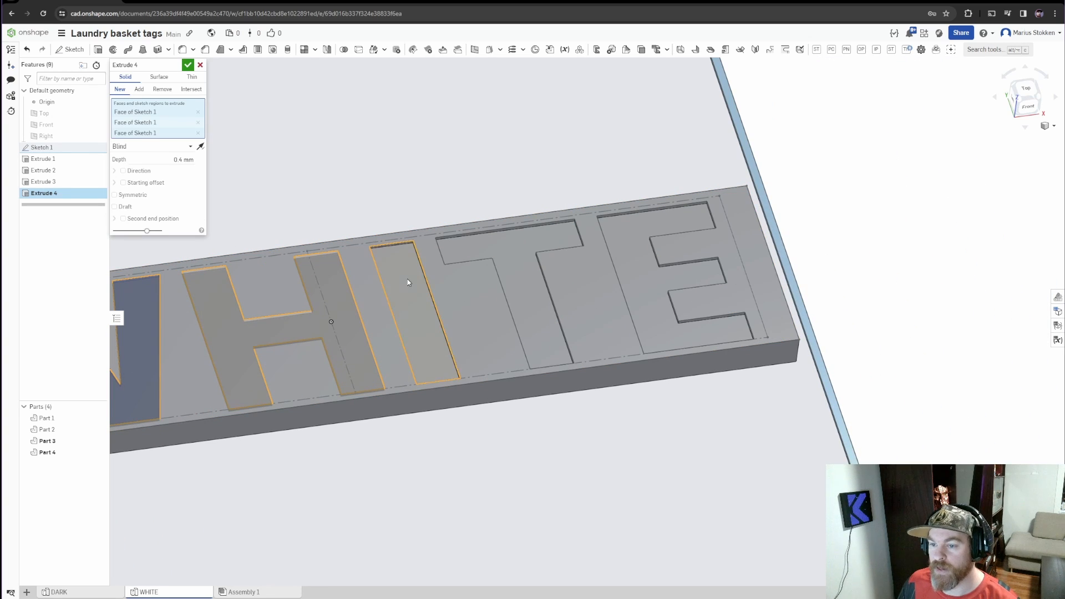
left_click(531, 238)
left_click(700, 233)
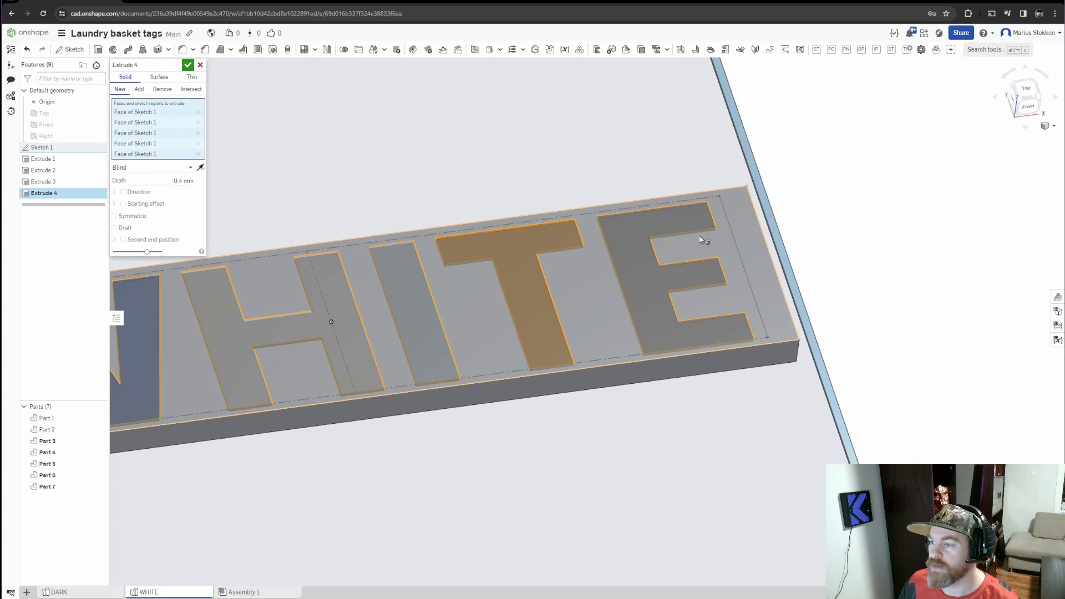
scroll(627, 276, "up", 4)
scroll(626, 276, "down", 5)
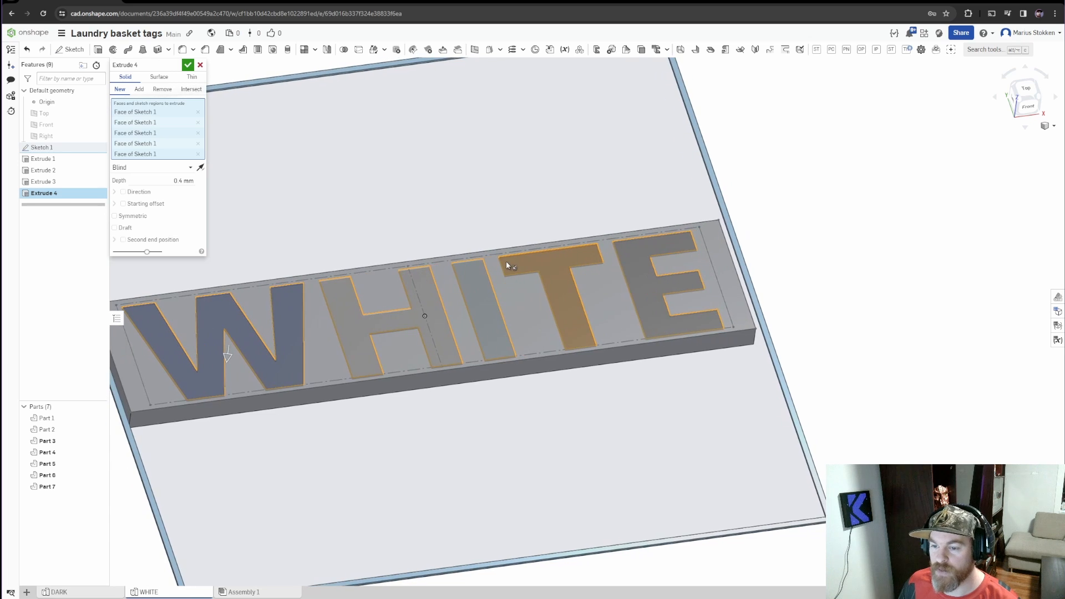
left_click(188, 66)
scroll(542, 311, "up", 2)
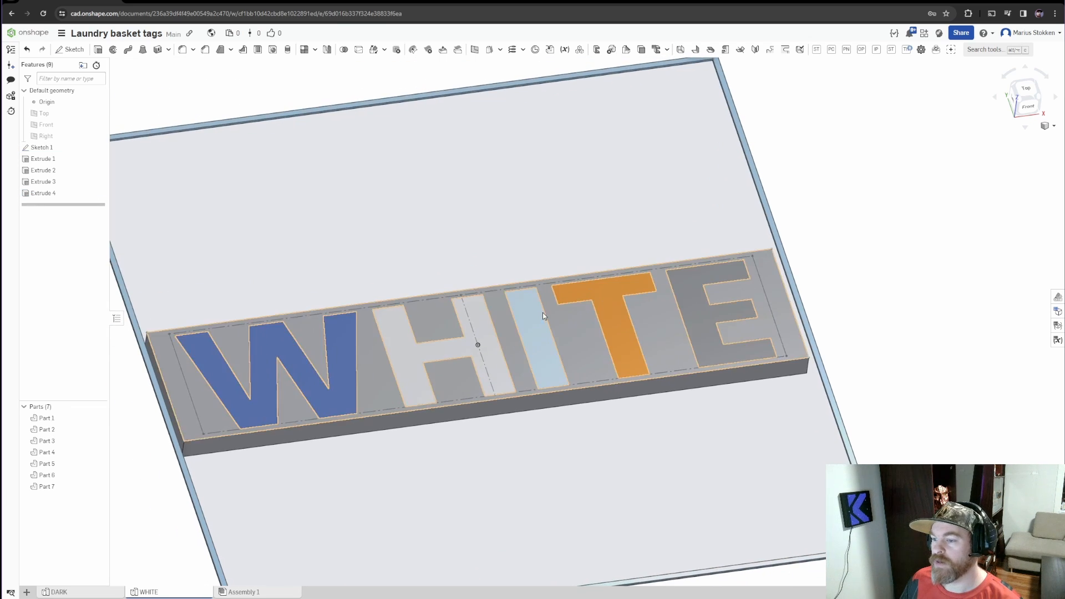
scroll(542, 311, "down", 4)
scroll(494, 314, "up", 3)
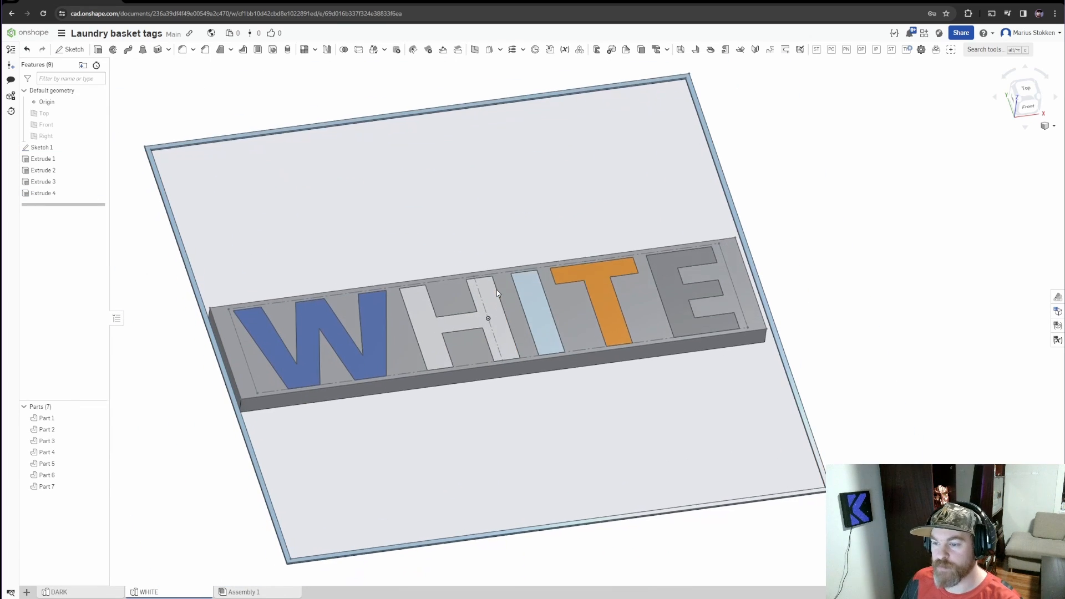
middle_click_drag(496, 290, 497, 277)
mouse_move(576, 300)
middle_mouse_down()
mouse_move(461, 320)
mouse_move(572, 293)
middle_mouse_up()
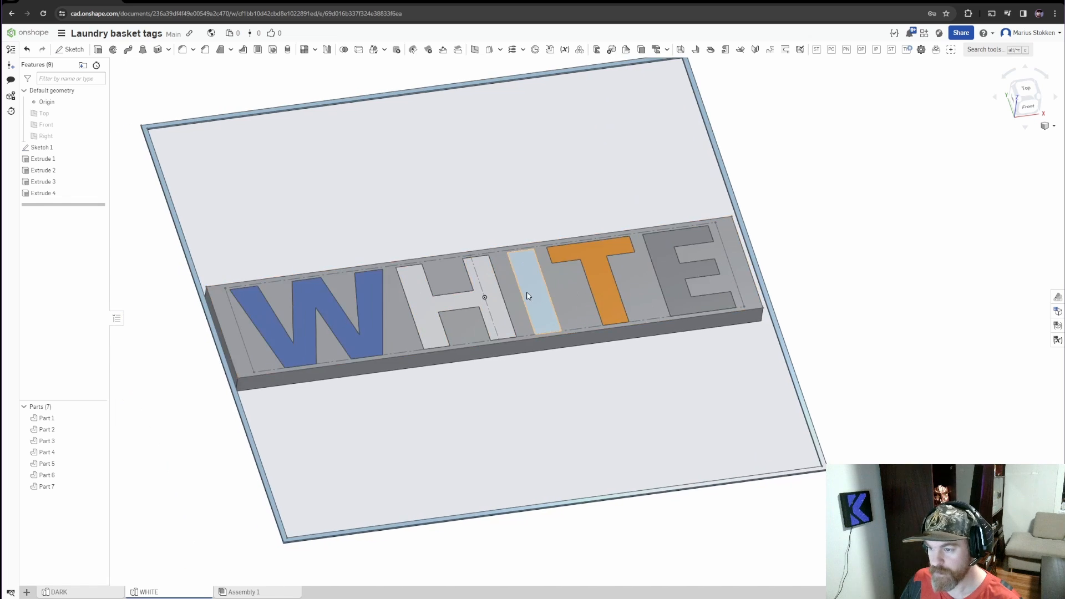
Rename the thin outer frame part as box
right_click_drag(527, 295, 531, 195)
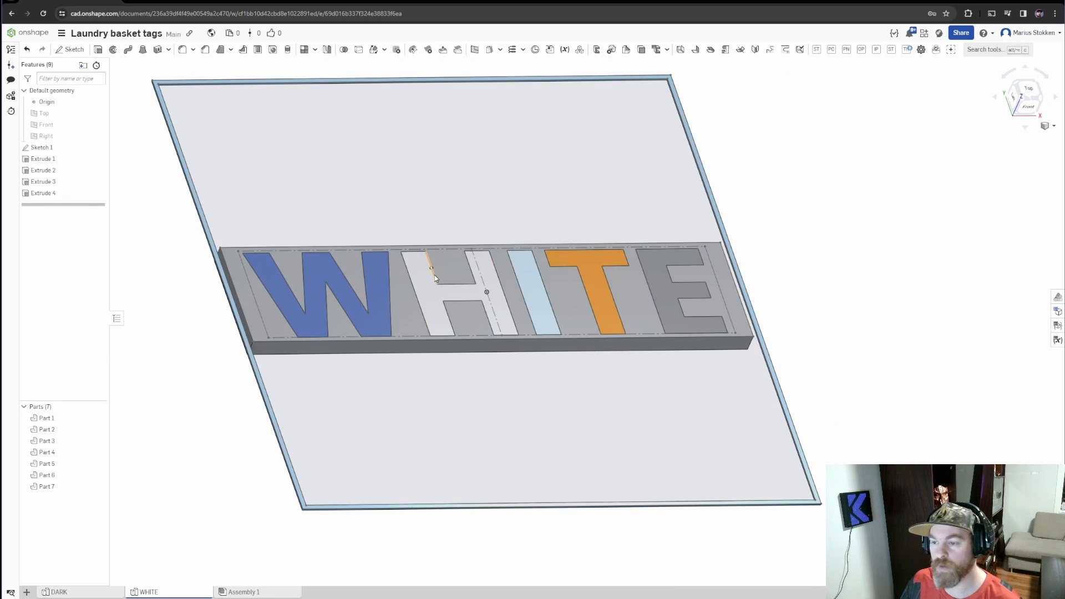
left_click(53, 423)
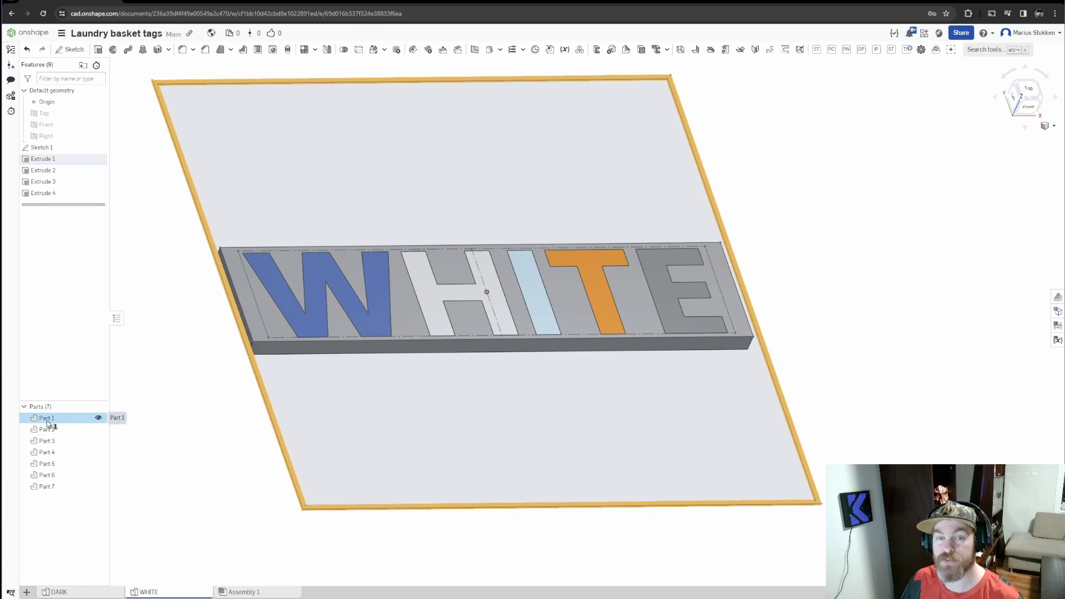
left_click(47, 424)
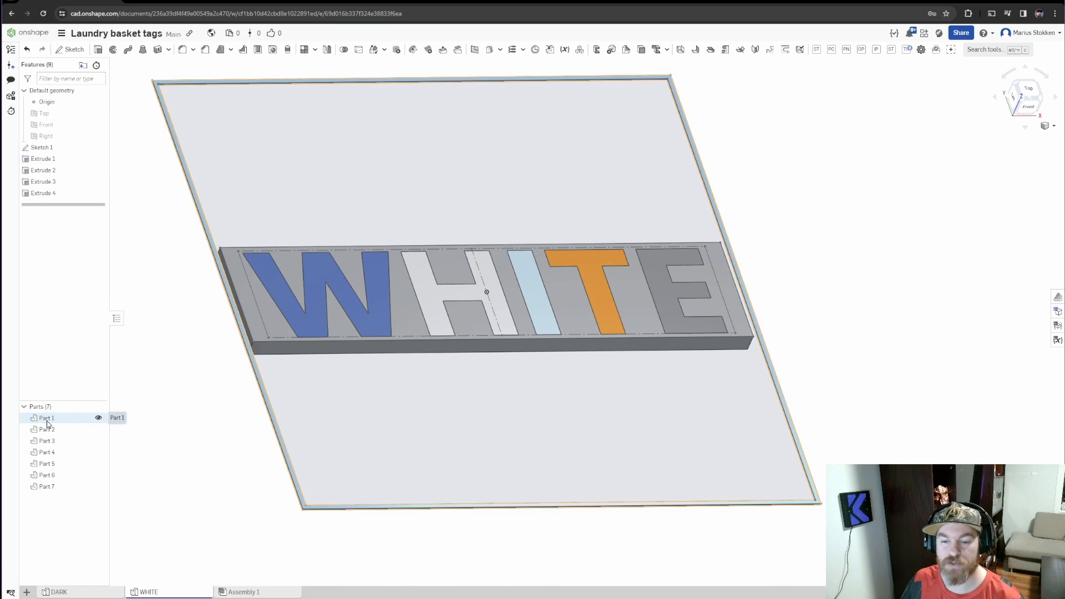
right_click(48, 425)
left_click(72, 435)
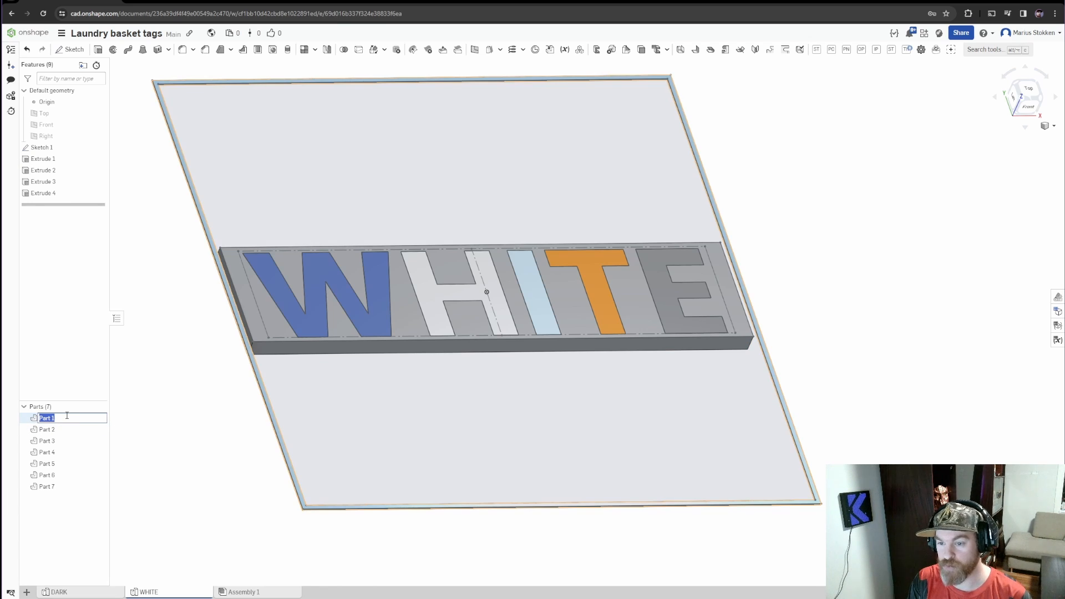
type("box")
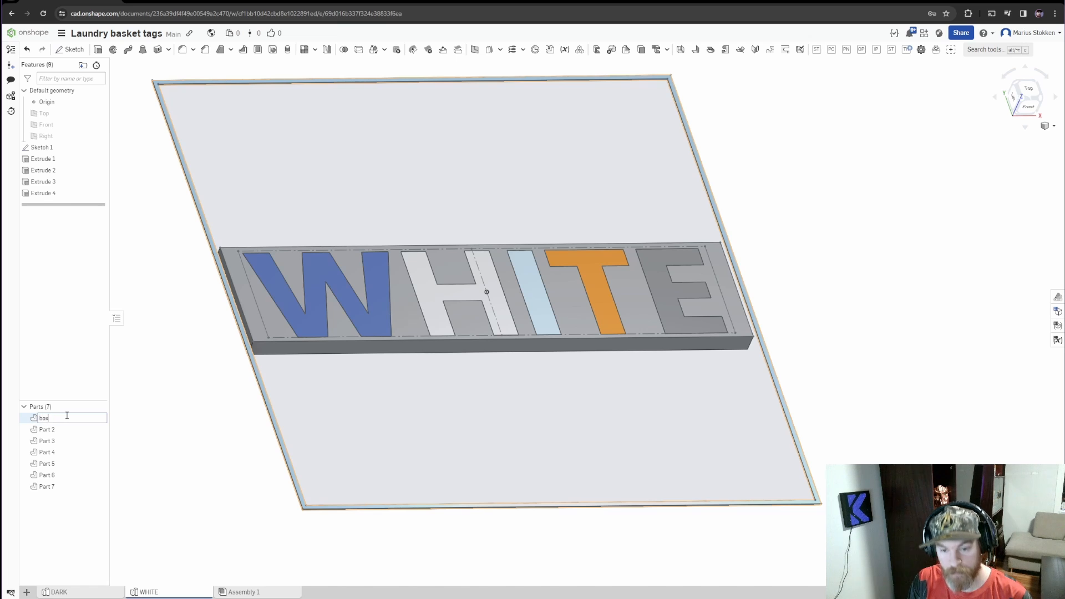
key("Return")
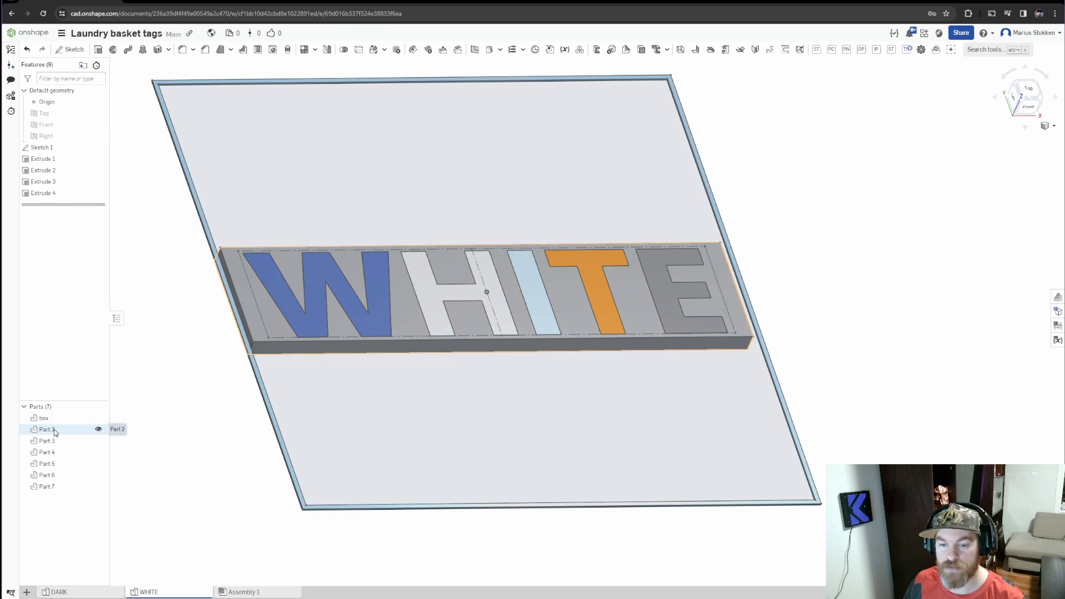
Rename the rectangular base part behind the letters as Block
right_click(54, 432)
left_click(79, 431)
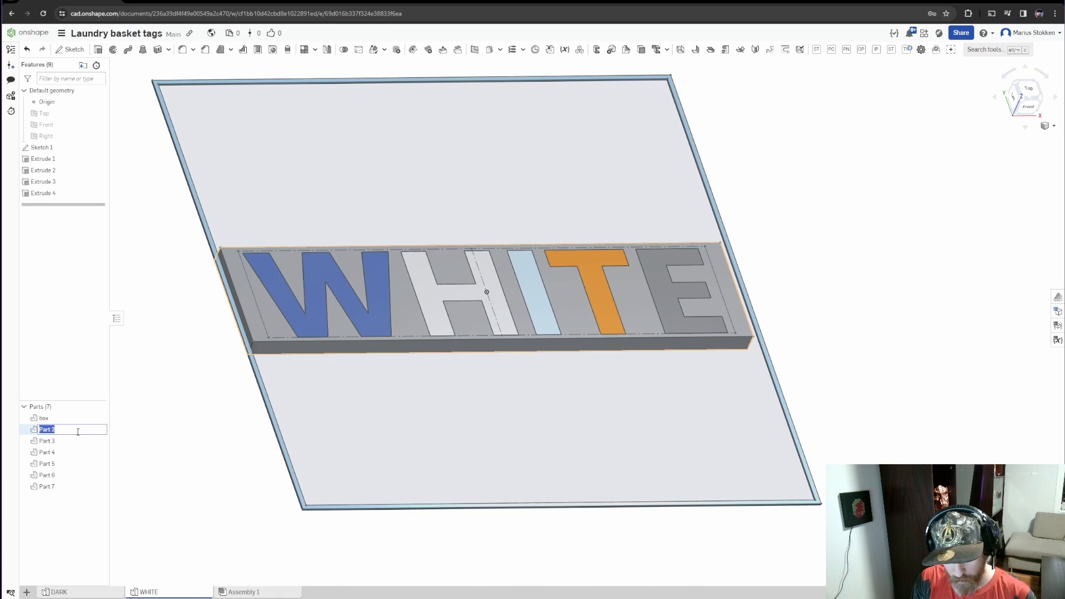
type("Block")
key("Return")
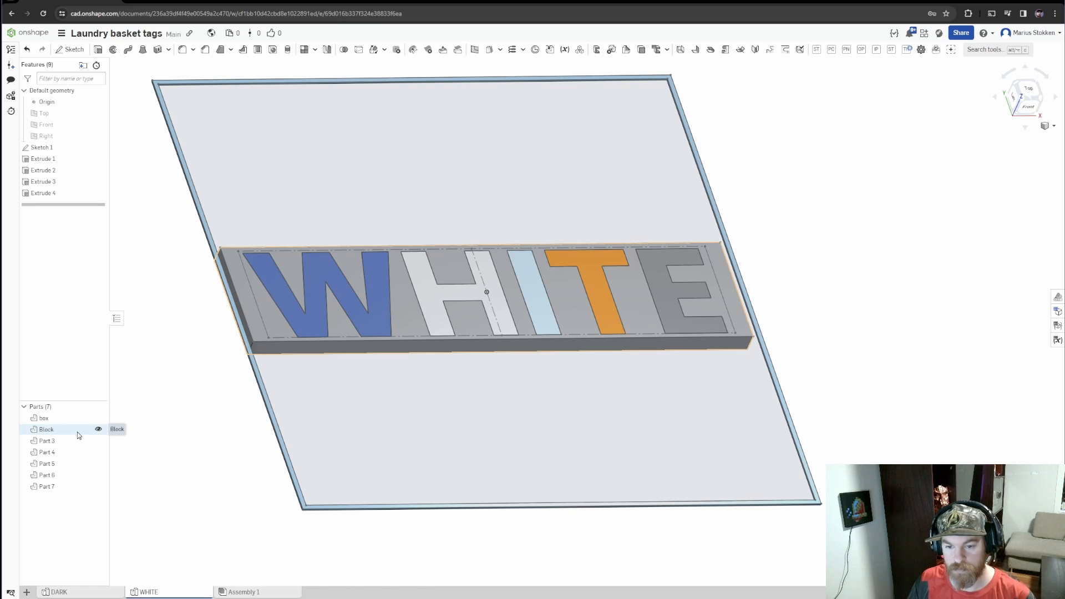
Rename the five letter parts as W, H, I, T and E to match their shapes
left_click(62, 442)
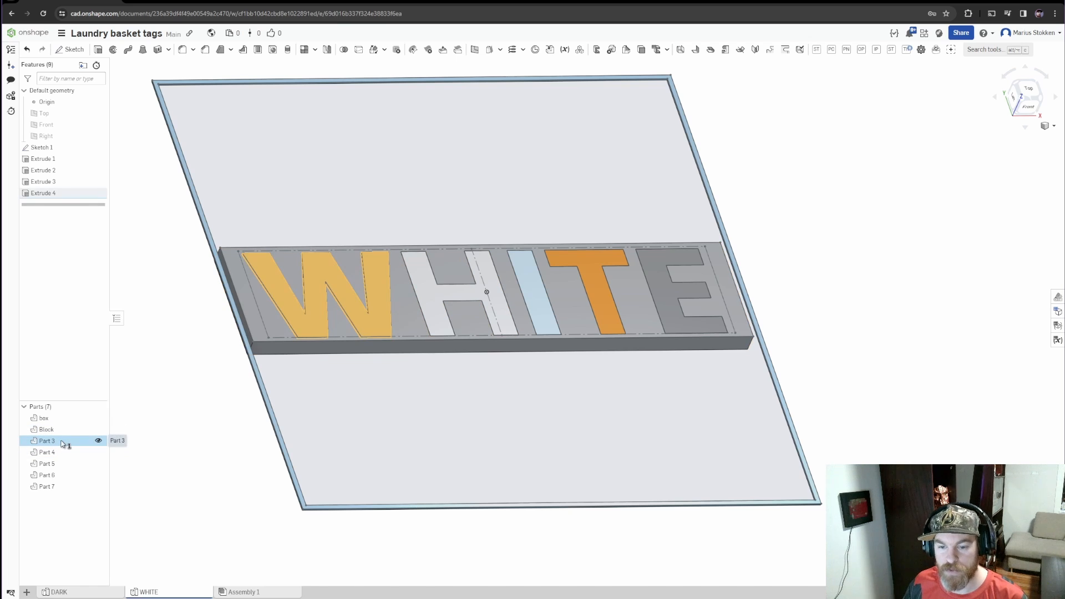
right_click(64, 443)
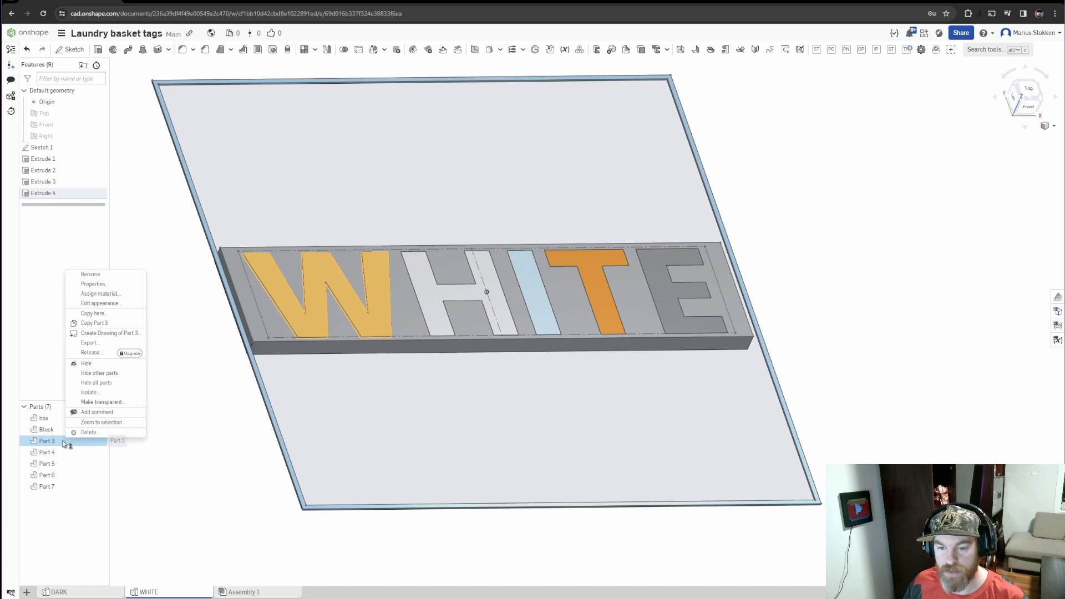
left_click(88, 275)
key("Return")
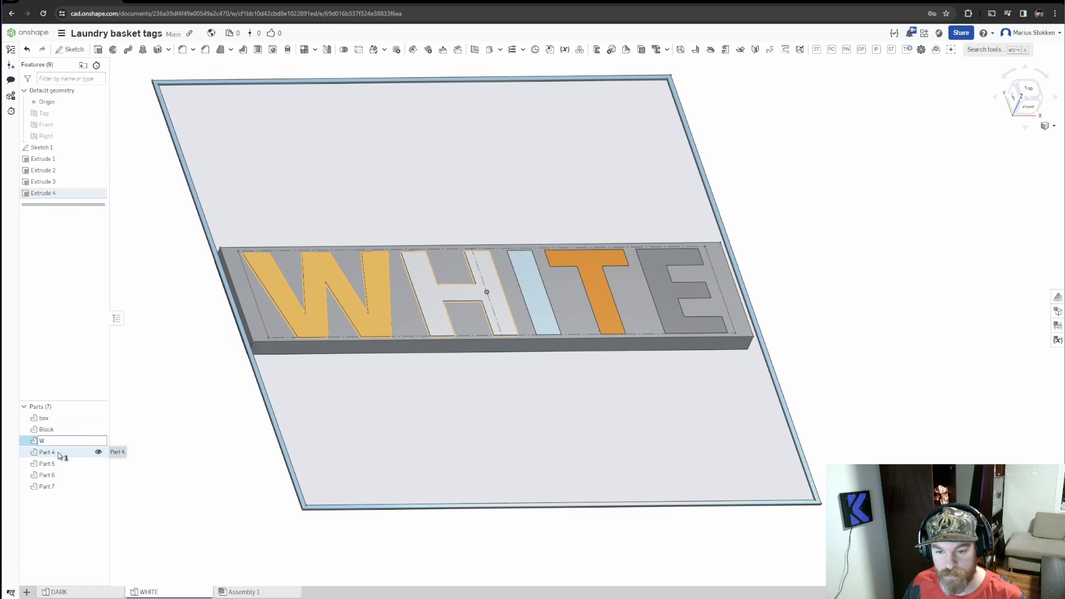
left_click(57, 452, "shift")
right_click(63, 451)
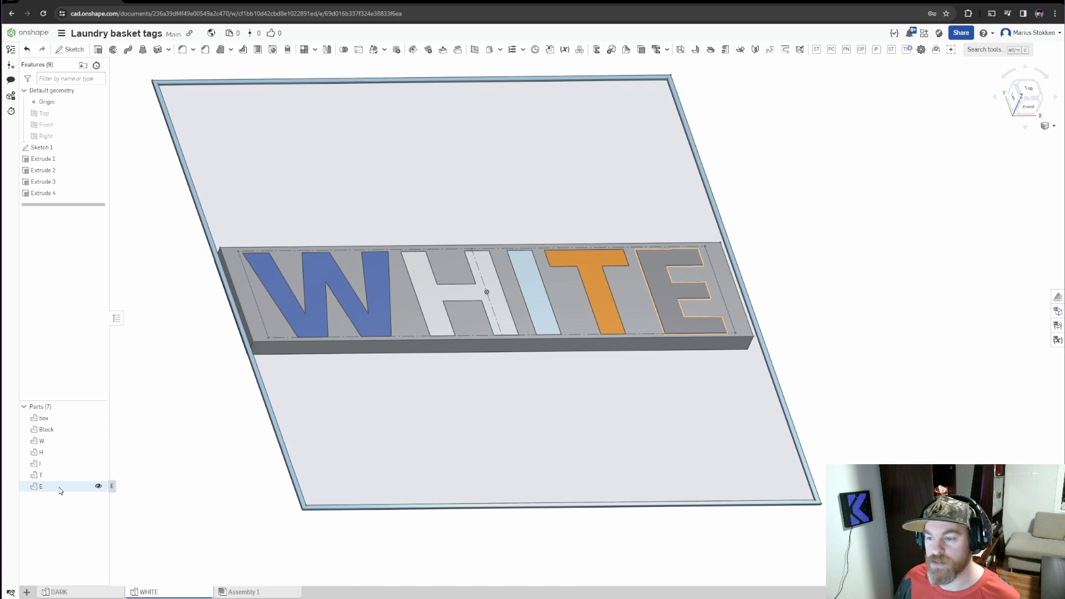
Export the W, H, I, T and E parts together with the box frame as a STEP file named WHITE
left_click(55, 441)
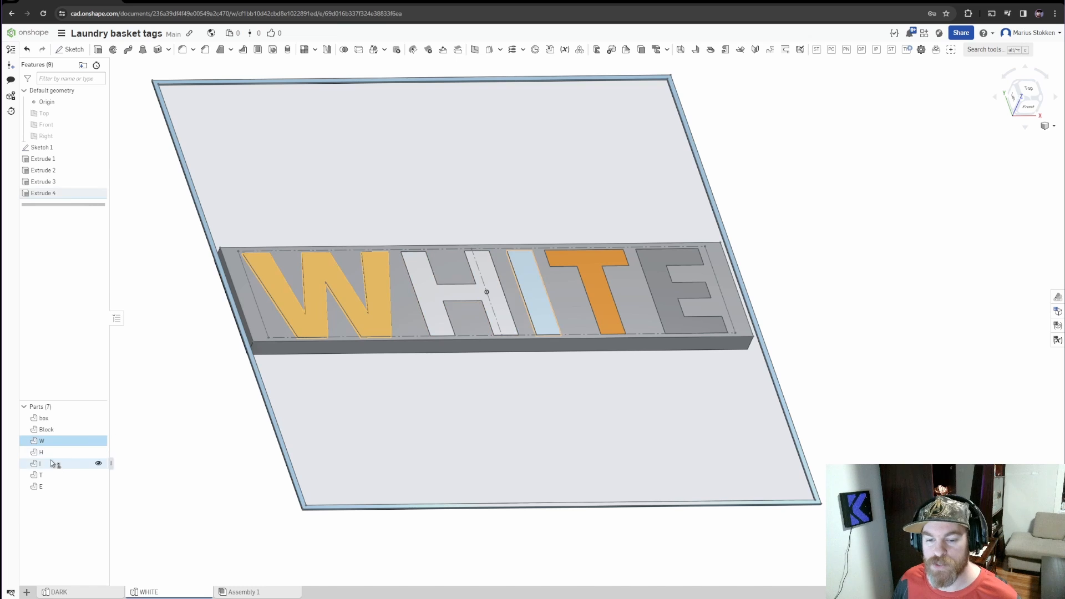
left_click(51, 453)
left_click(50, 465)
left_click(51, 476)
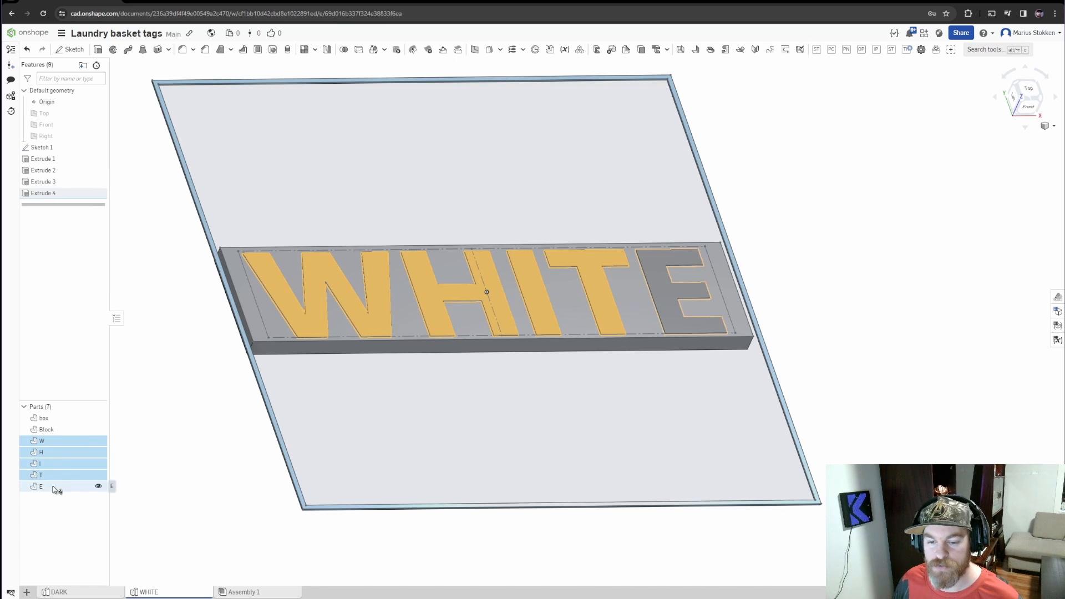
left_click(51, 487)
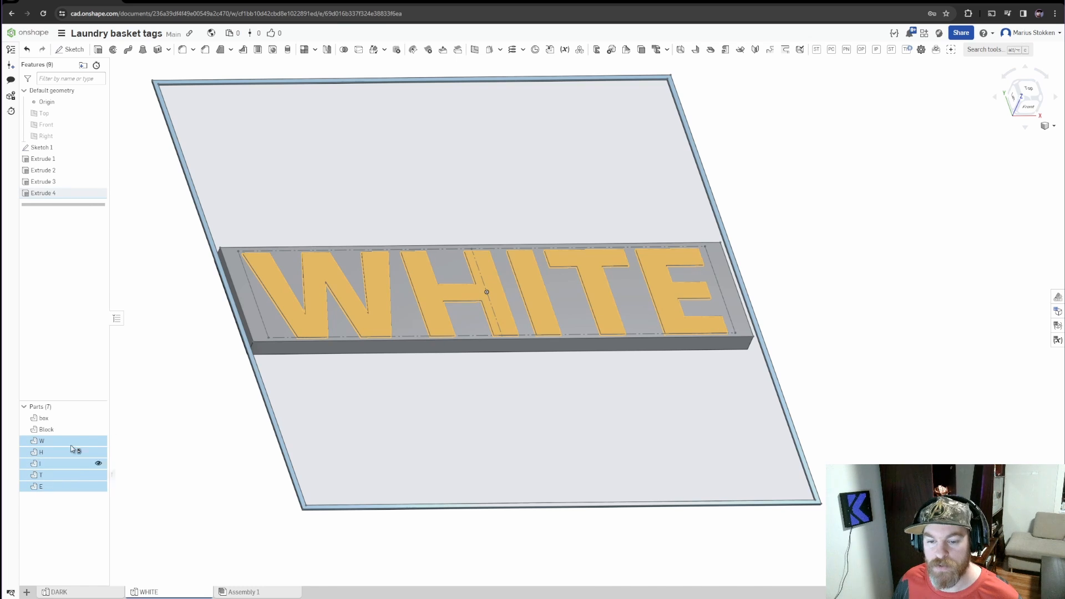
left_click(49, 421)
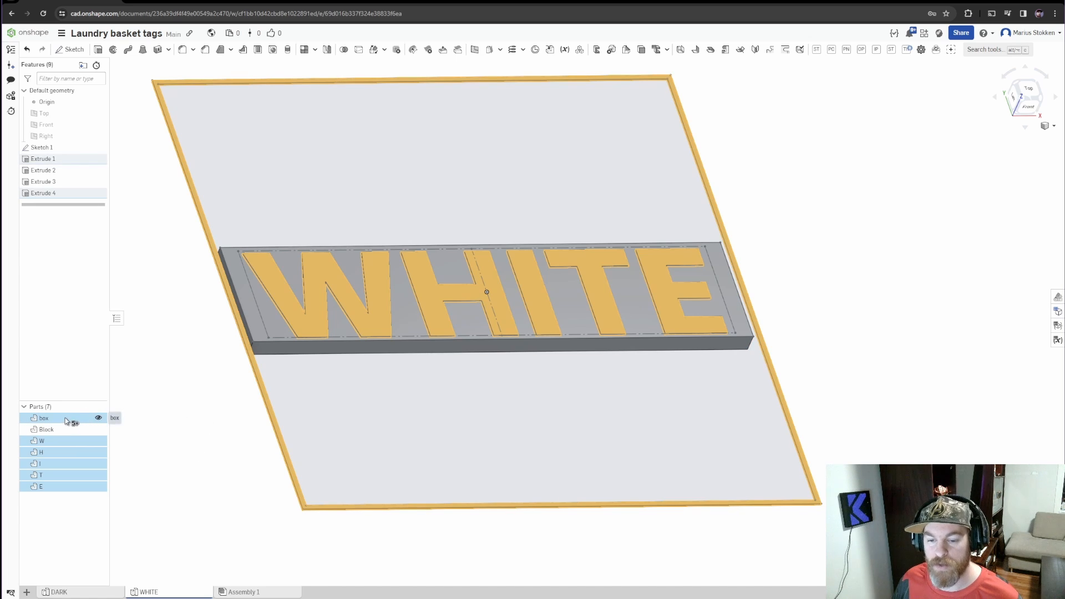
right_click(66, 421)
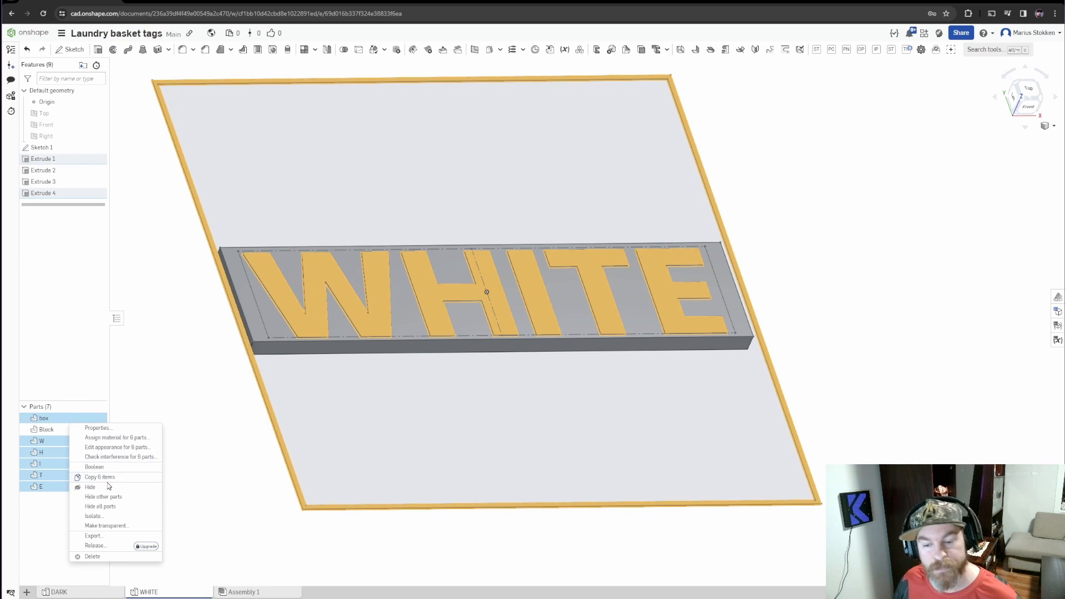
left_click(107, 537)
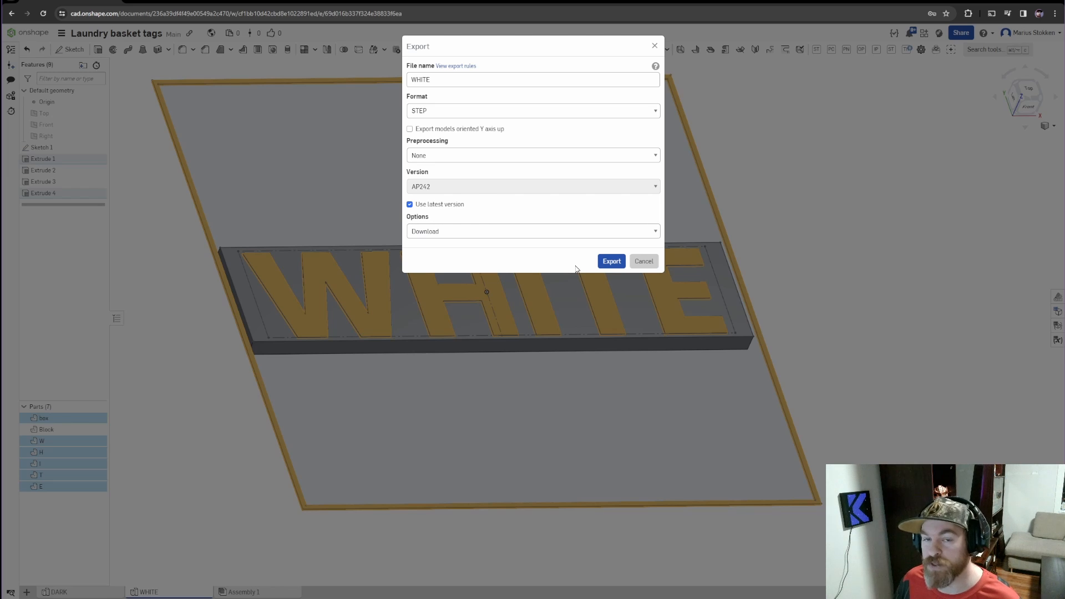
left_click(611, 268)
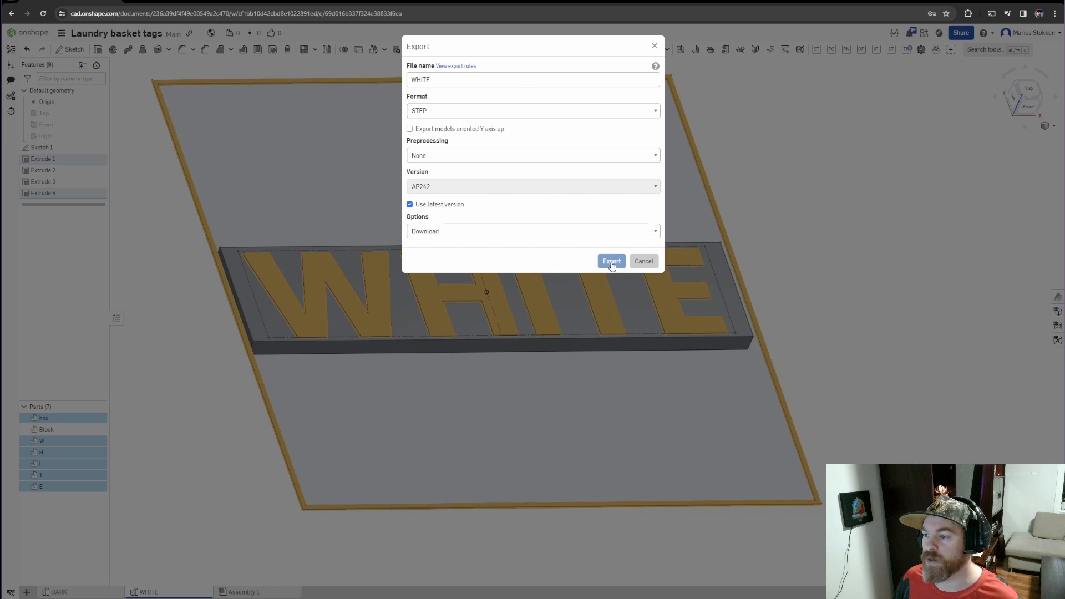
left_click(611, 263)
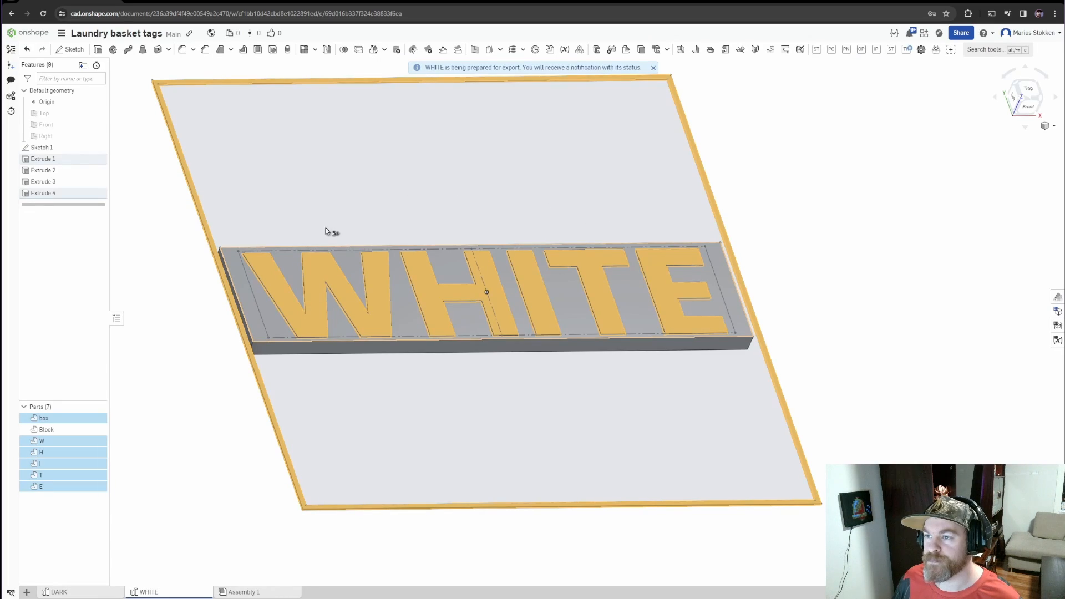
left_click(191, 361)
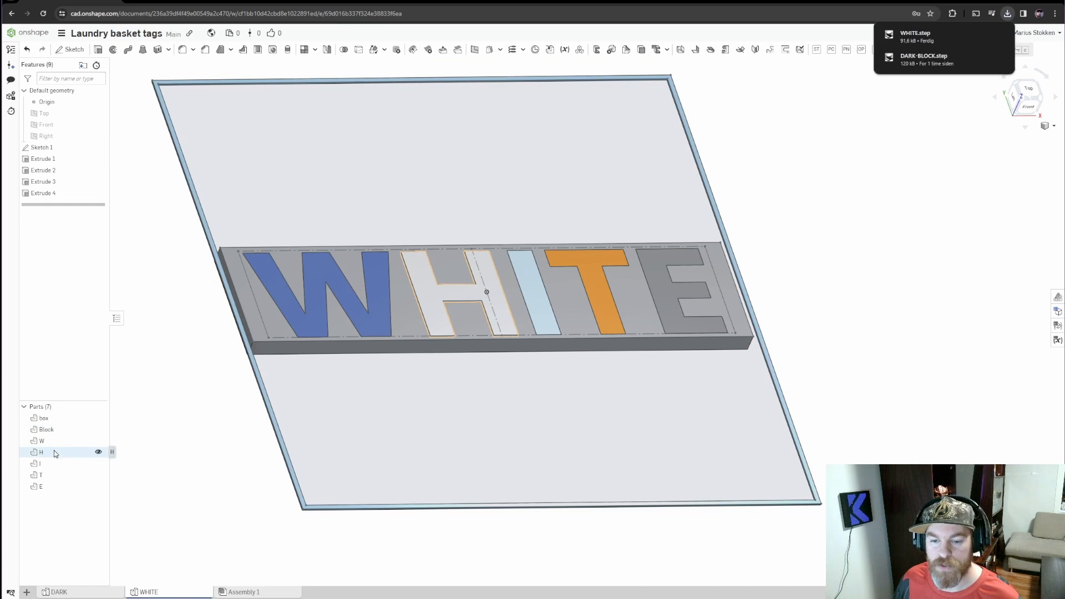
Export the box and Block parts together as a STEP file named WHITE_2
left_click(51, 431)
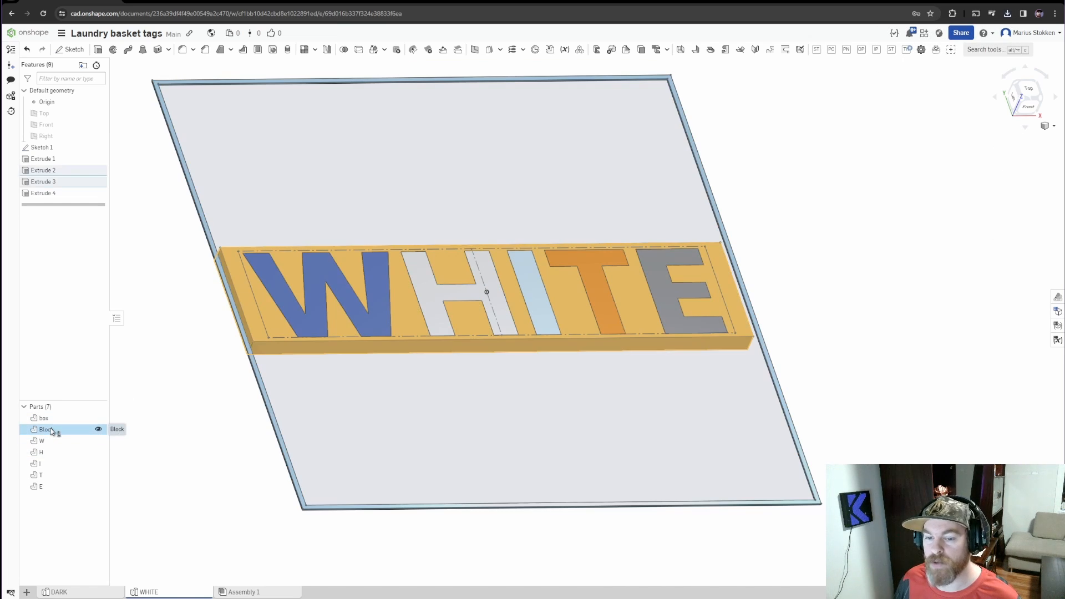
left_click(47, 418)
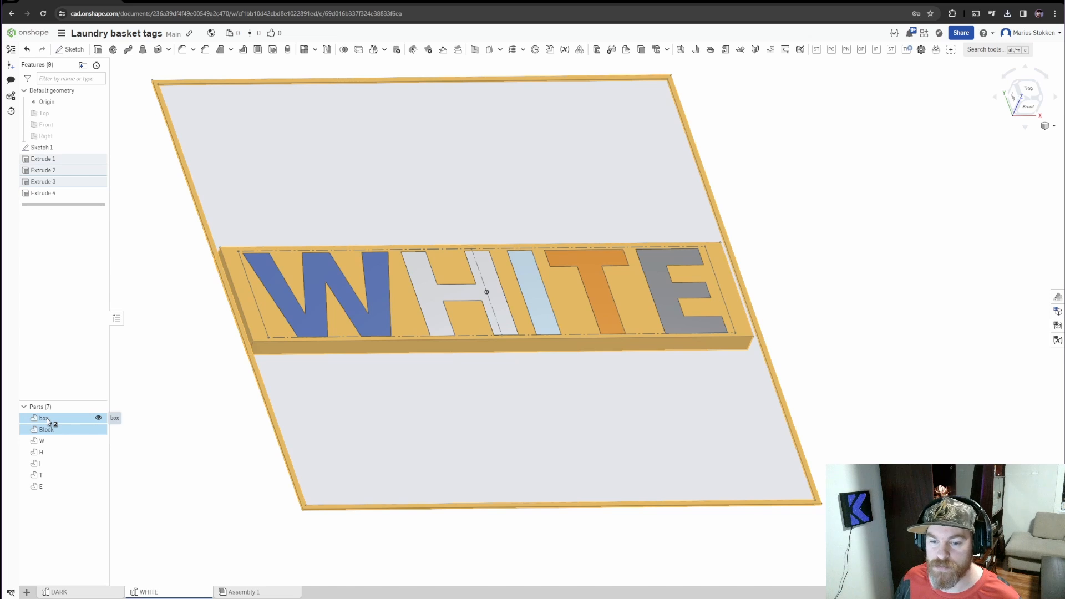
right_click(47, 421)
left_click(94, 543)
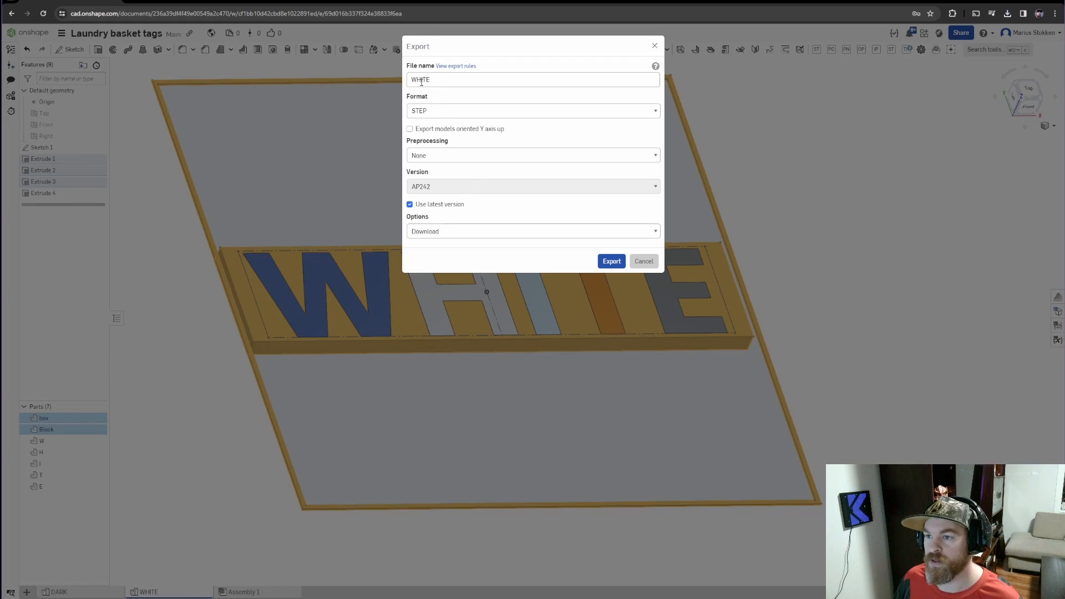
left_click(436, 80)
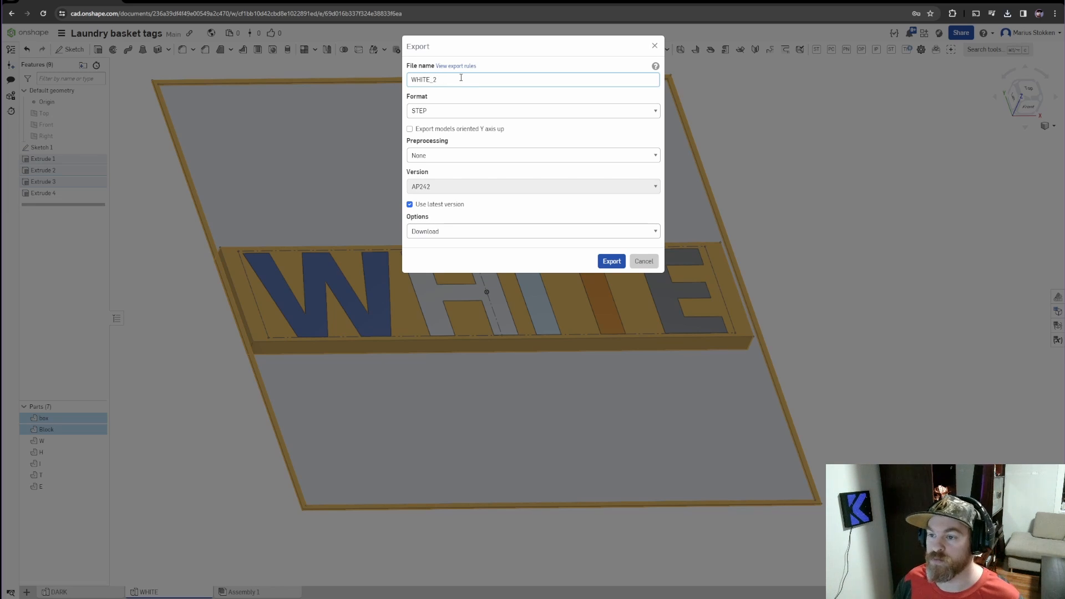
left_click(615, 262)
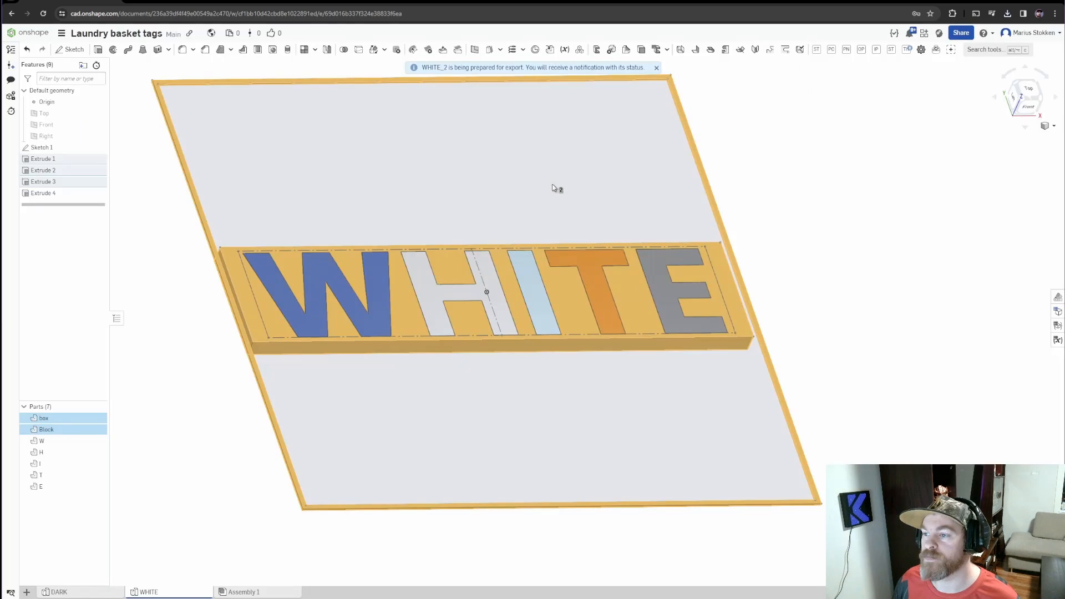
left_click(829, 202)
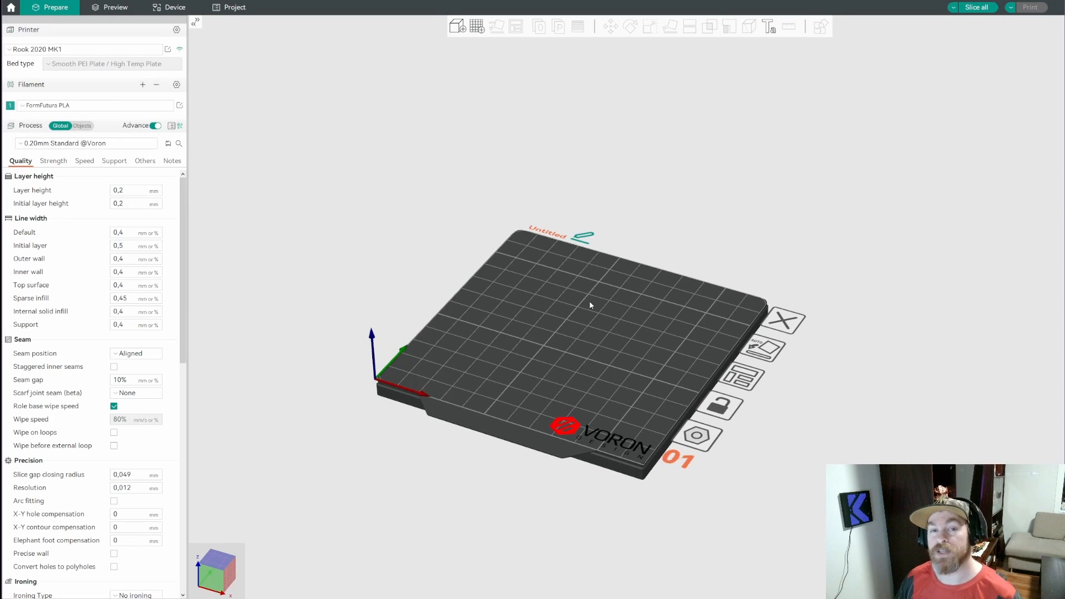
Switch to the slicer and import the two exported WHITE STEP files without combining them into a single multi-part object
left_click(453, 26)
left_click_drag(323, 225, 295, 202)
left_click(414, 351)
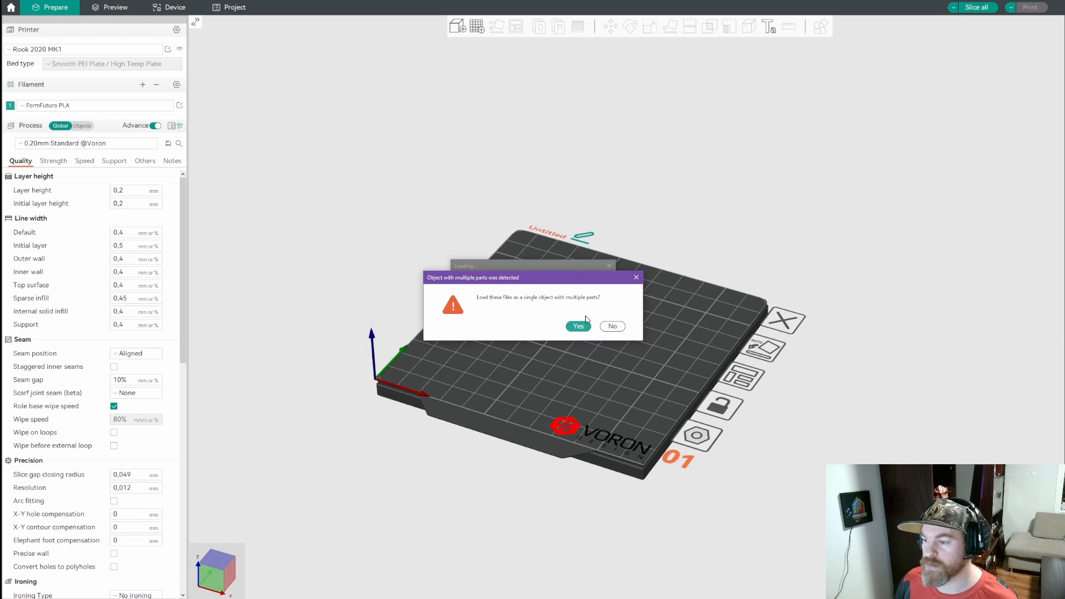
left_click(612, 328)
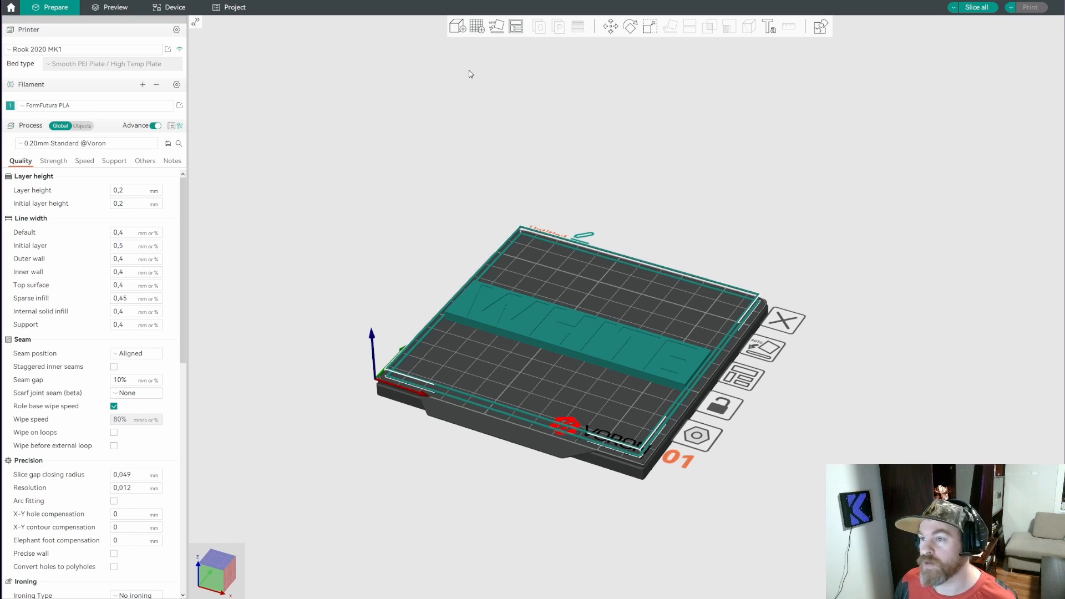
Add a second build plate and move the block with its surrounding frame from the first plate onto it
left_click(478, 32)
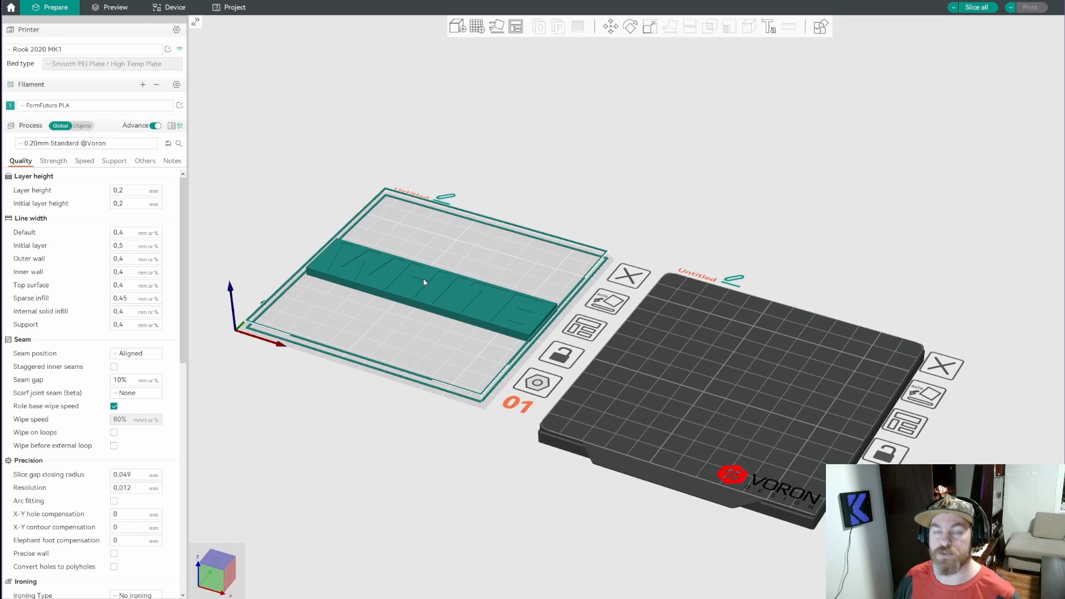
mouse_move(432, 284)
left_mouse_down()
mouse_move(457, 281)
mouse_move(424, 278)
left_mouse_up()
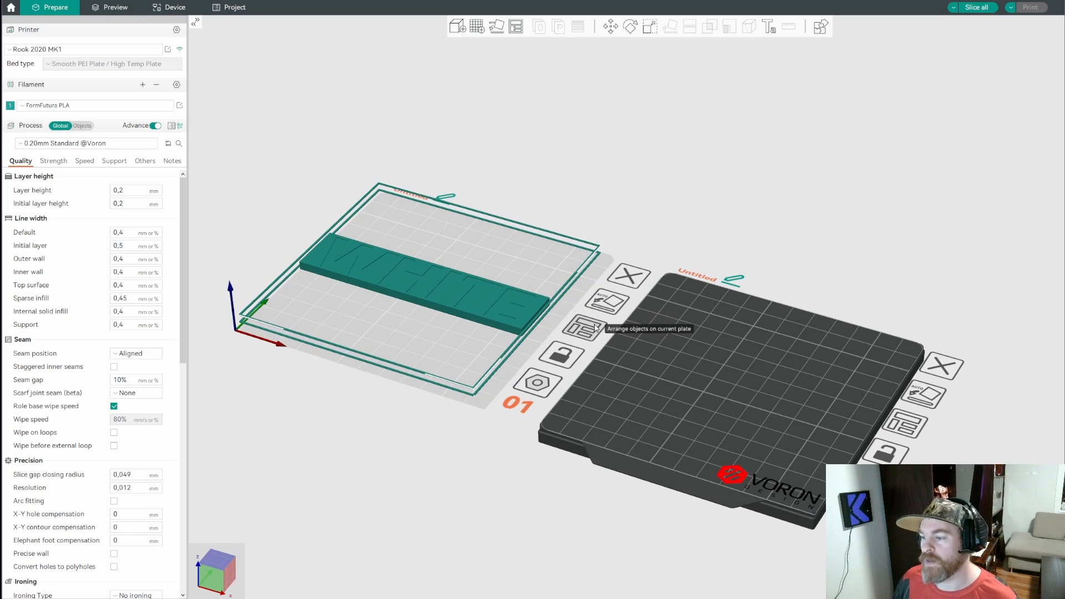
left_click(572, 181)
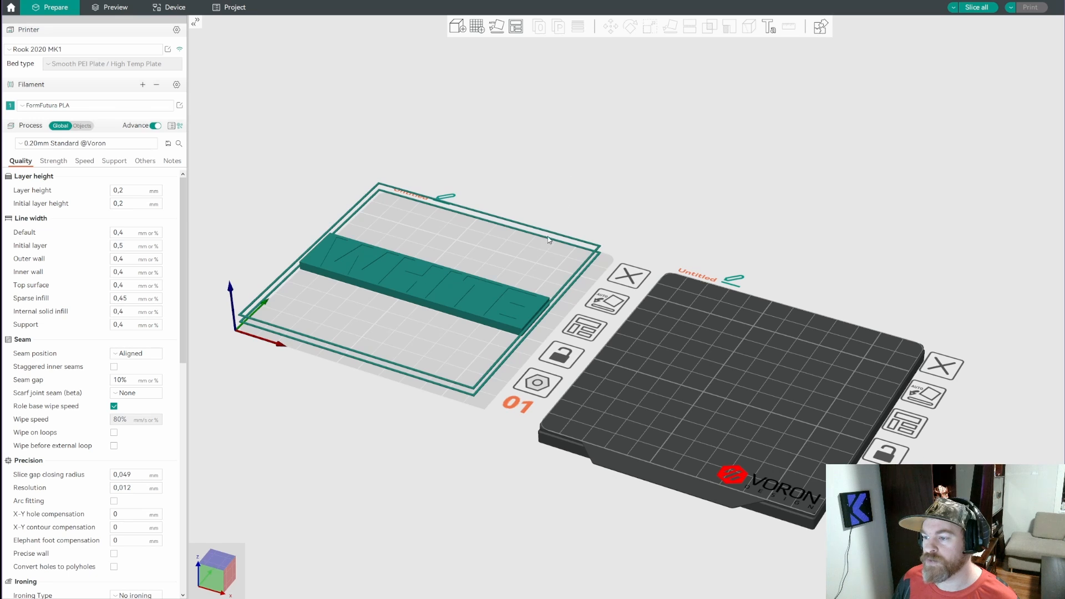
left_click_drag(433, 289, 755, 390)
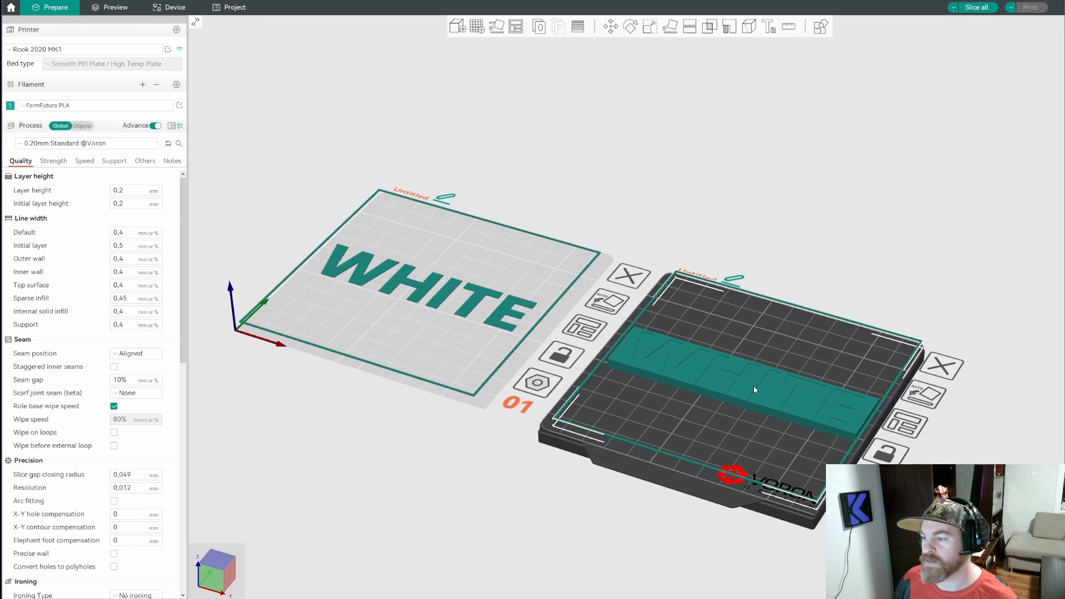
left_click(792, 359)
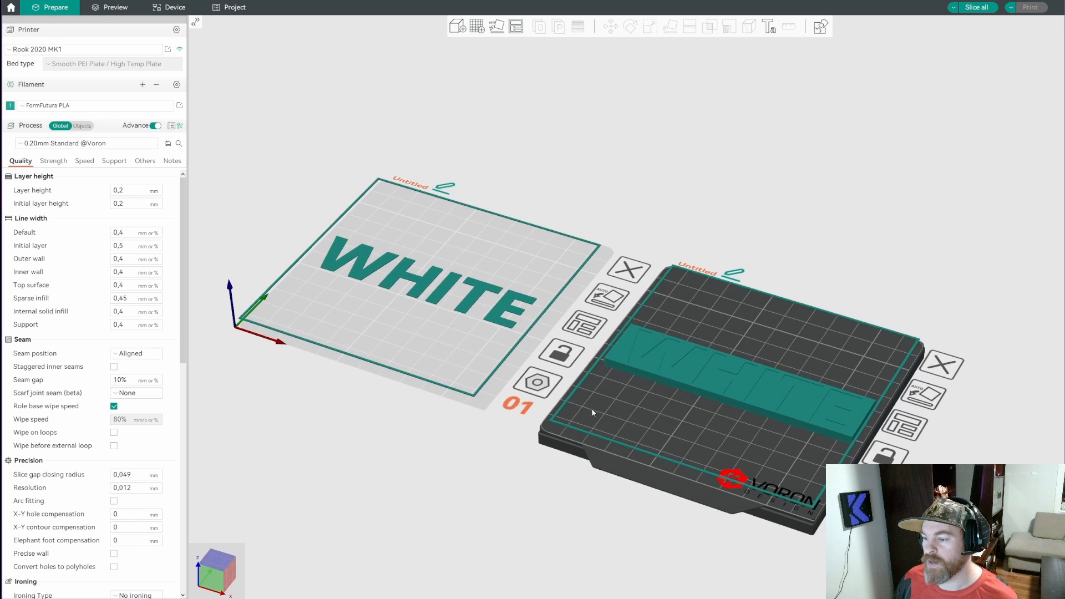
key("3")
key("0")
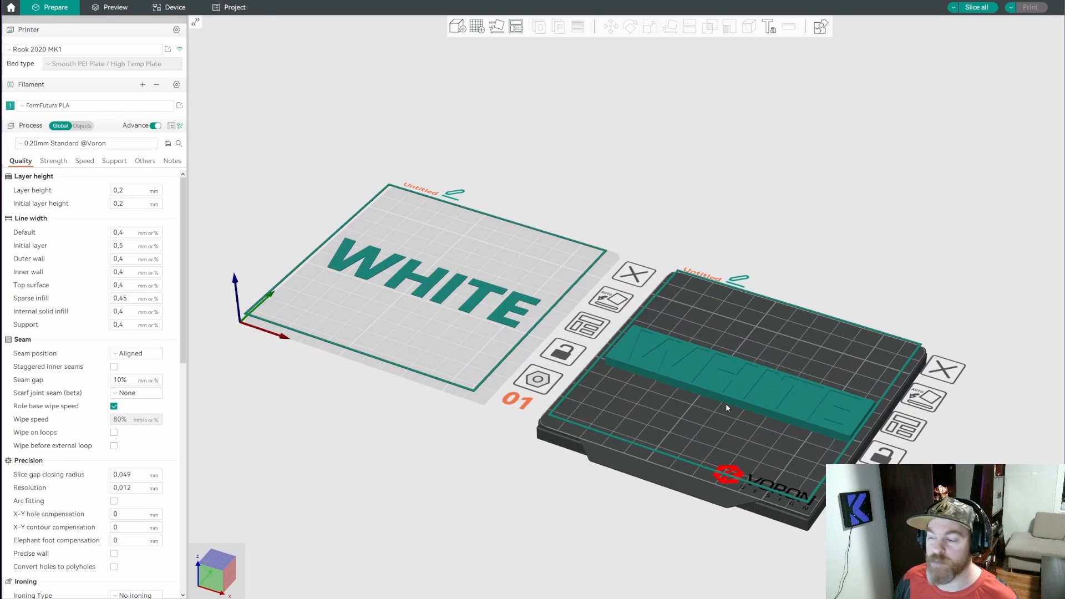
Flip the block on the second plate and the WHITE letters on the first plate by laying their top faces on the bed
key("3")
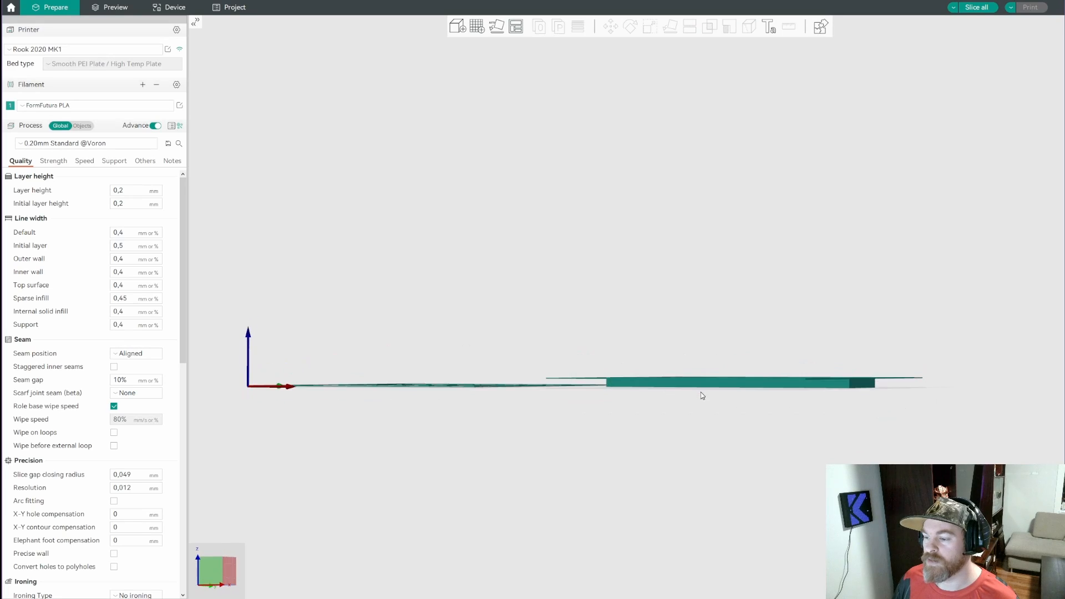
key("0")
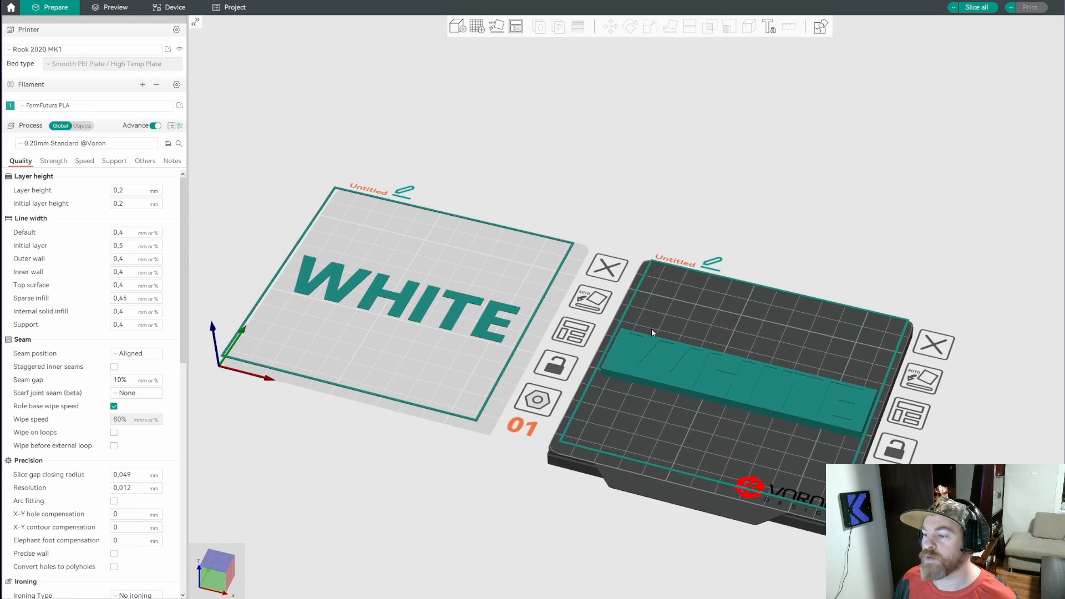
left_click(652, 331)
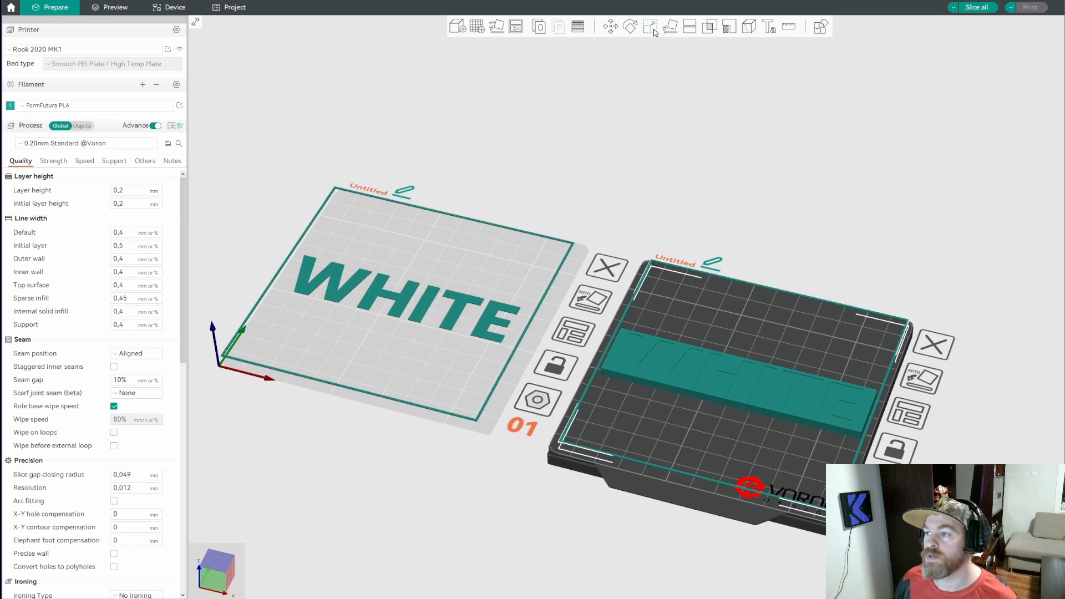
left_click(670, 26)
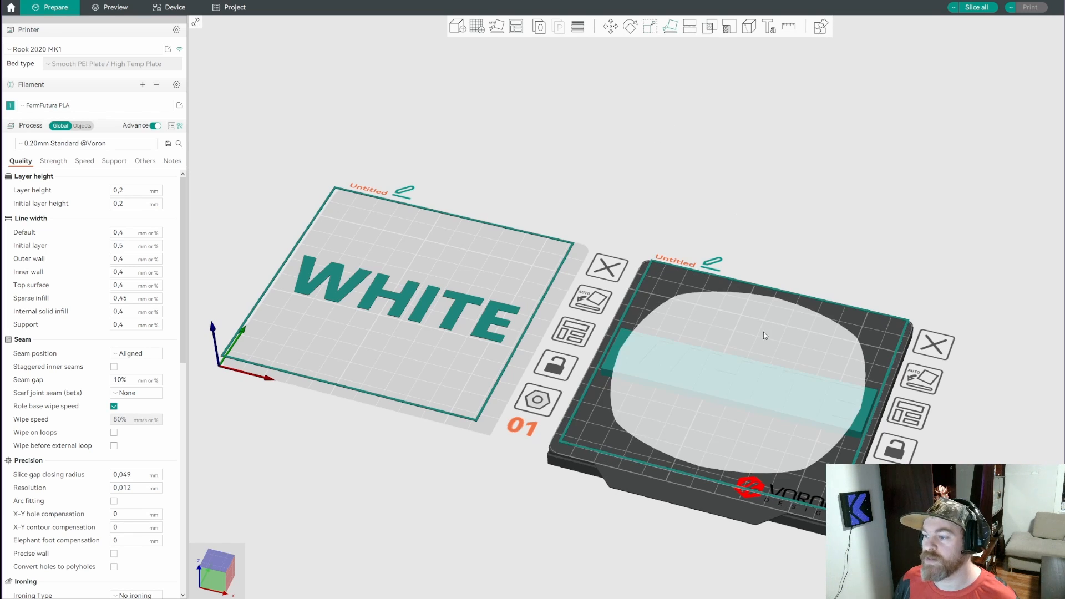
left_click(752, 368)
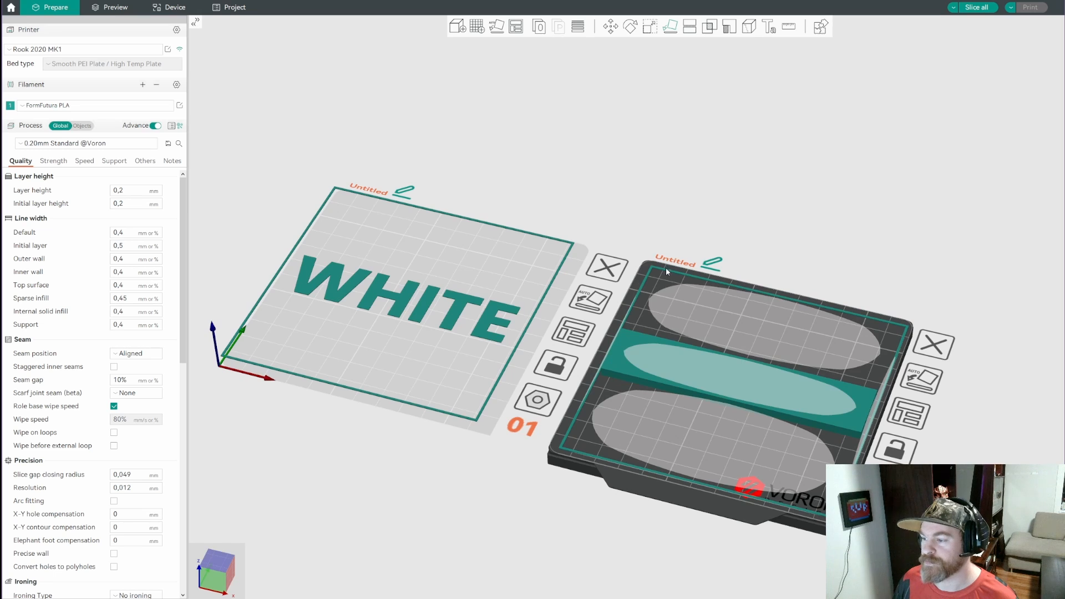
left_click(377, 294)
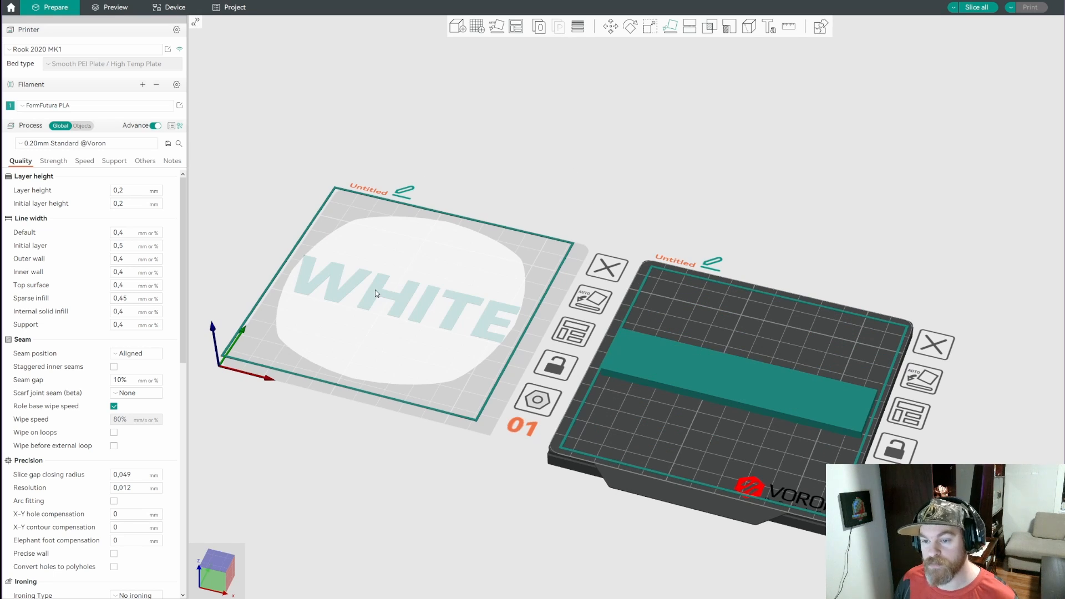
left_click(374, 289)
left_click(576, 227)
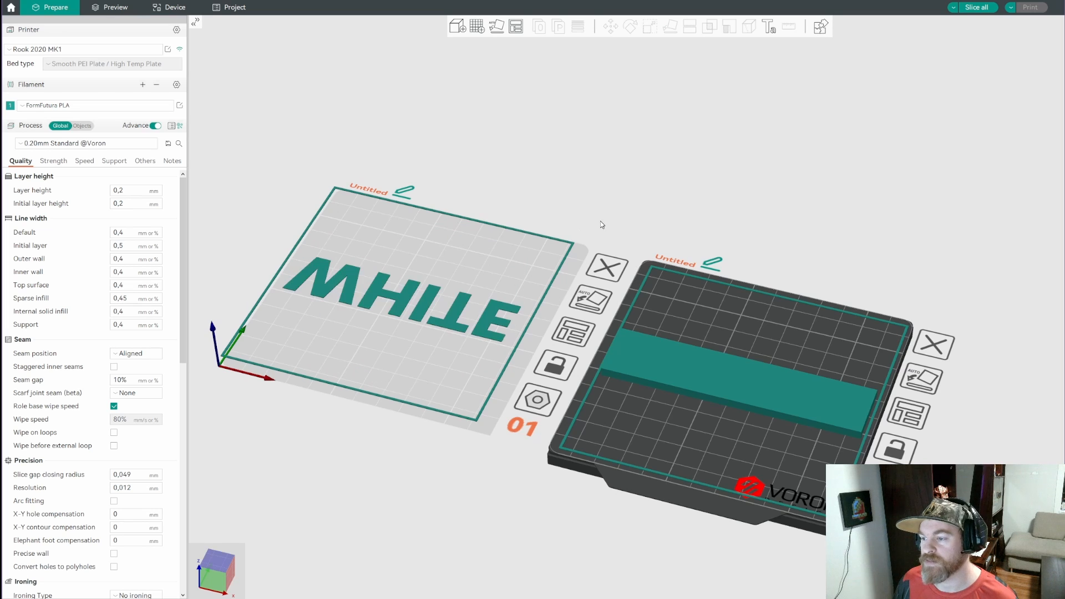
Inspect the undersides of the WHITE letters and the block on both plates, checking the block's bottom face closely
left_click_drag(534, 344, 677, 379)
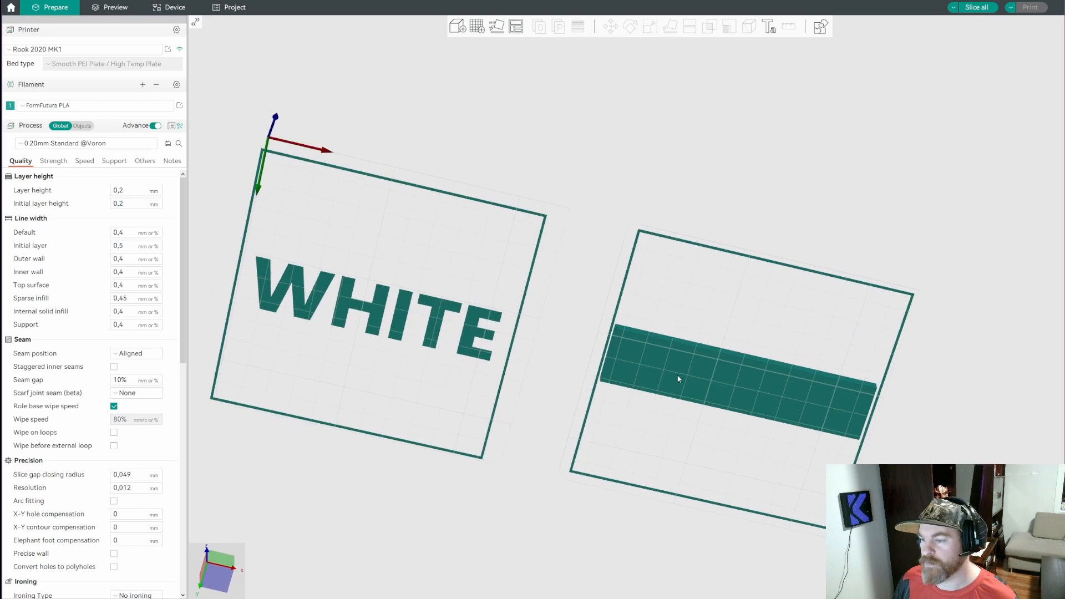
scroll(699, 356, "up", 10)
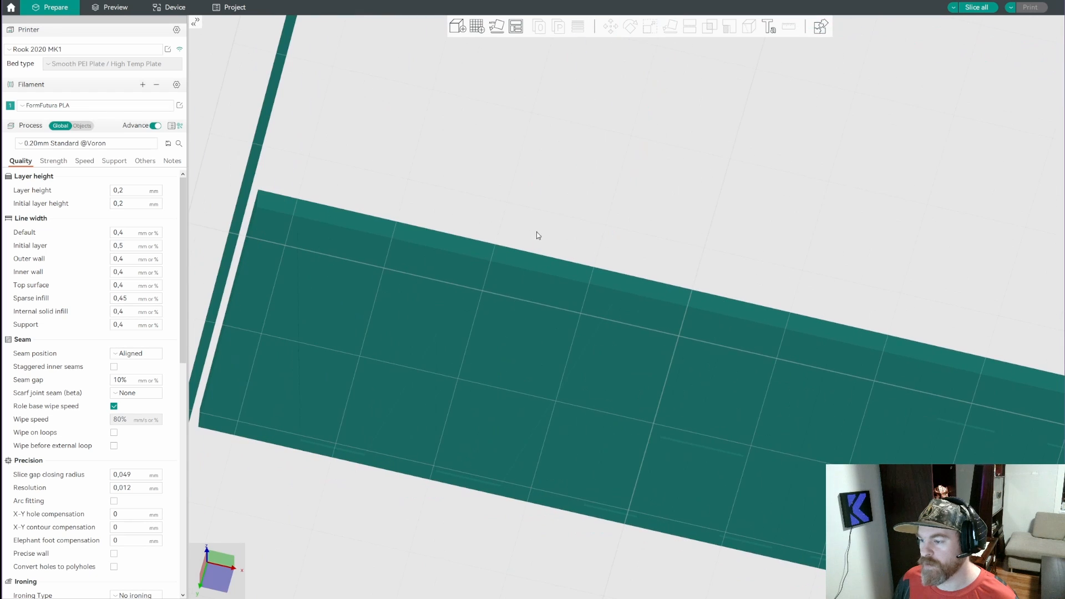
left_click_drag(538, 236, 687, 237)
scroll(686, 237, "down", 10)
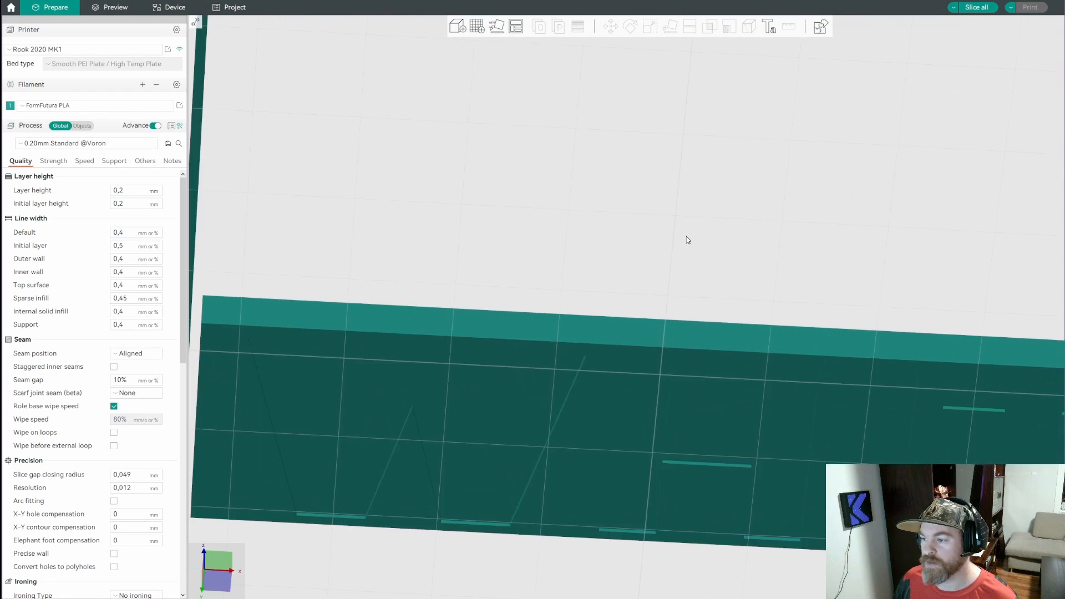
scroll(663, 243, "down", 4)
left_click_drag(603, 262, 592, 314)
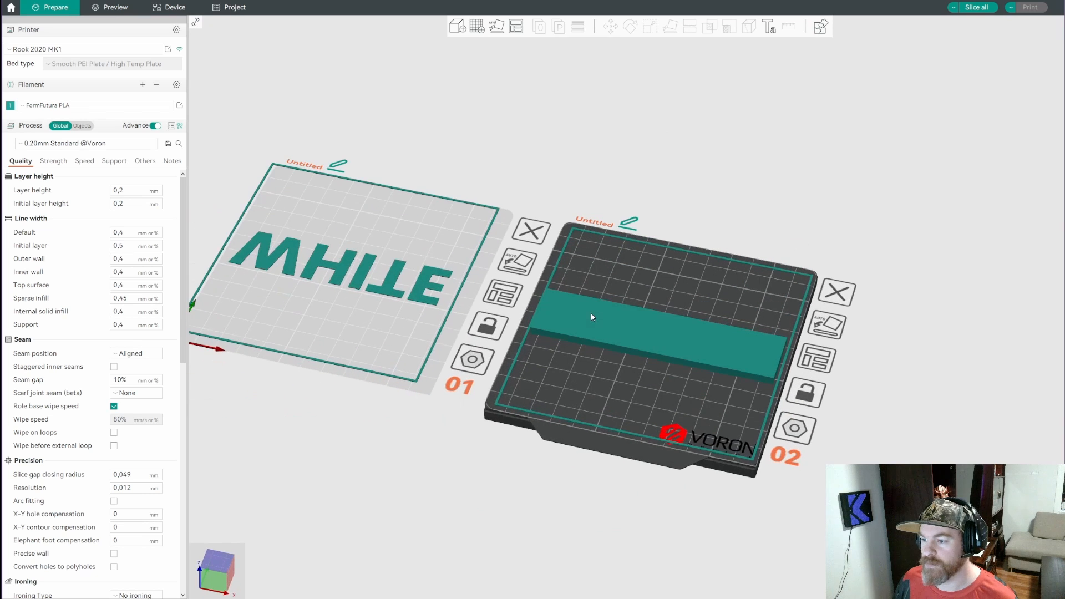
Arrange the WHITE letters on plate 01 and the block on plate 02
right_click_drag(584, 298, 673, 334)
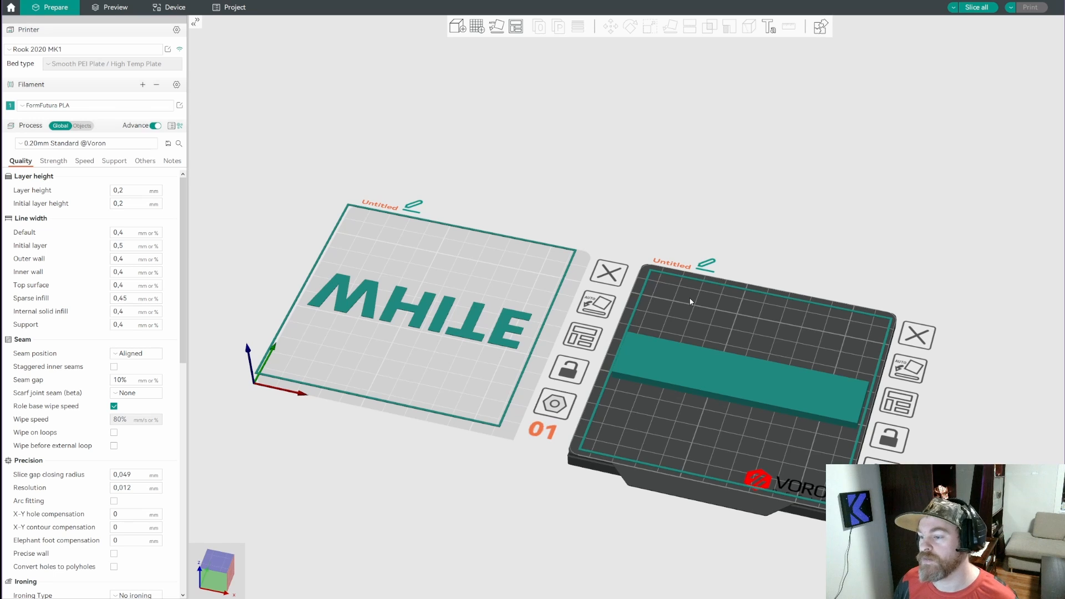
left_click(584, 336)
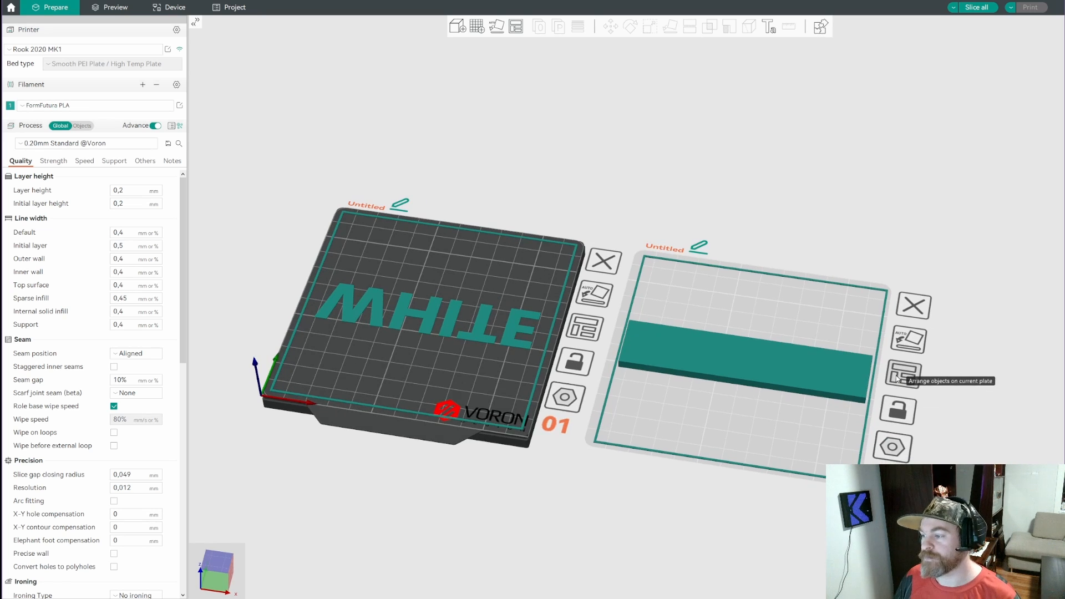
left_click(898, 391)
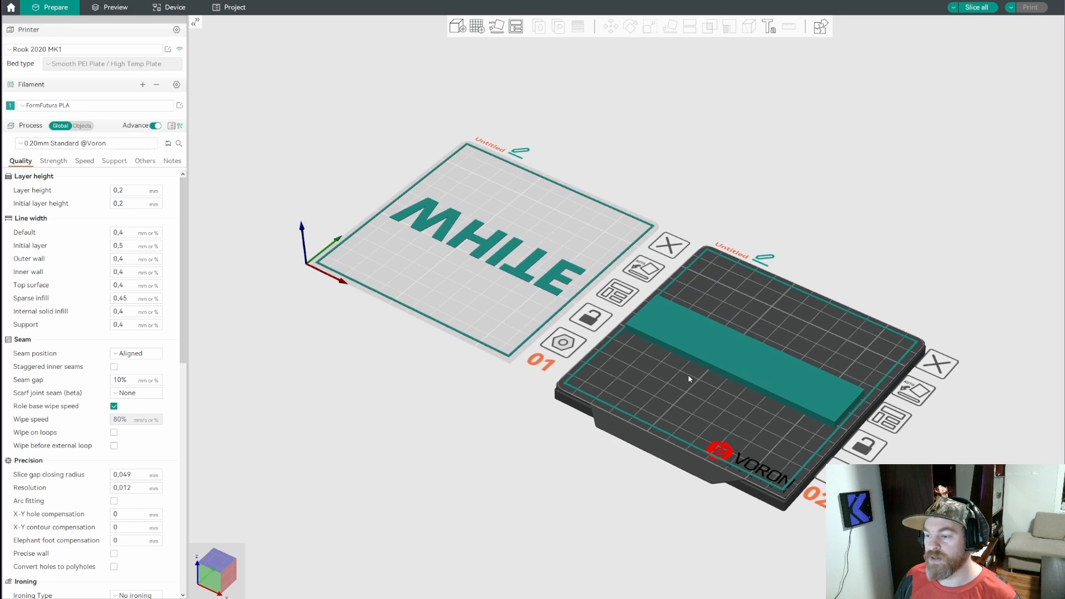
left_click_drag(687, 375, 630, 376)
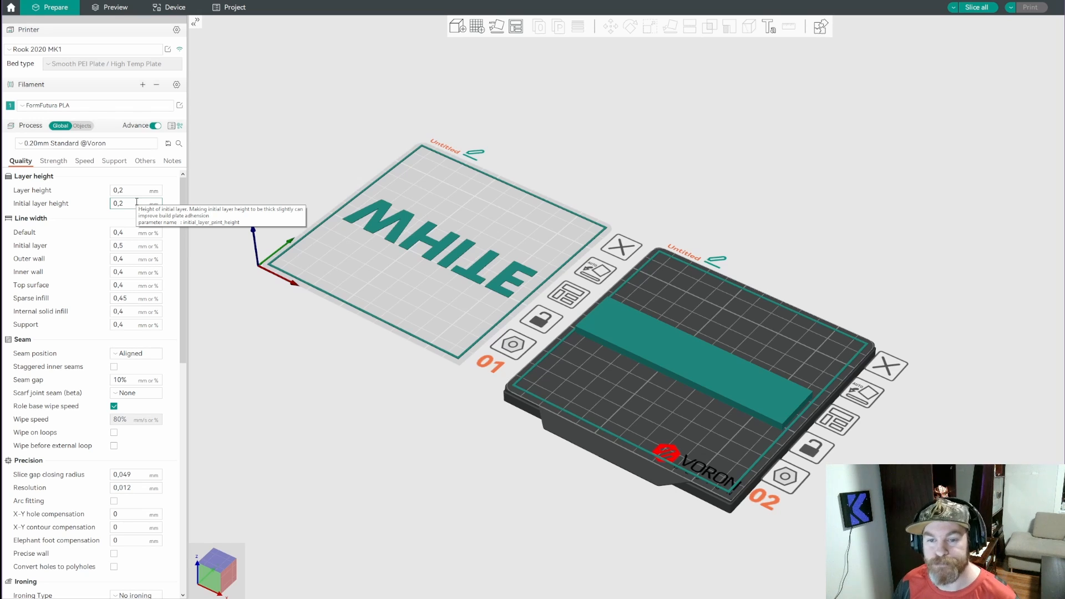
Check the elephant foot compensation among the precision settings of the print process
scroll(78, 394, "down", 5)
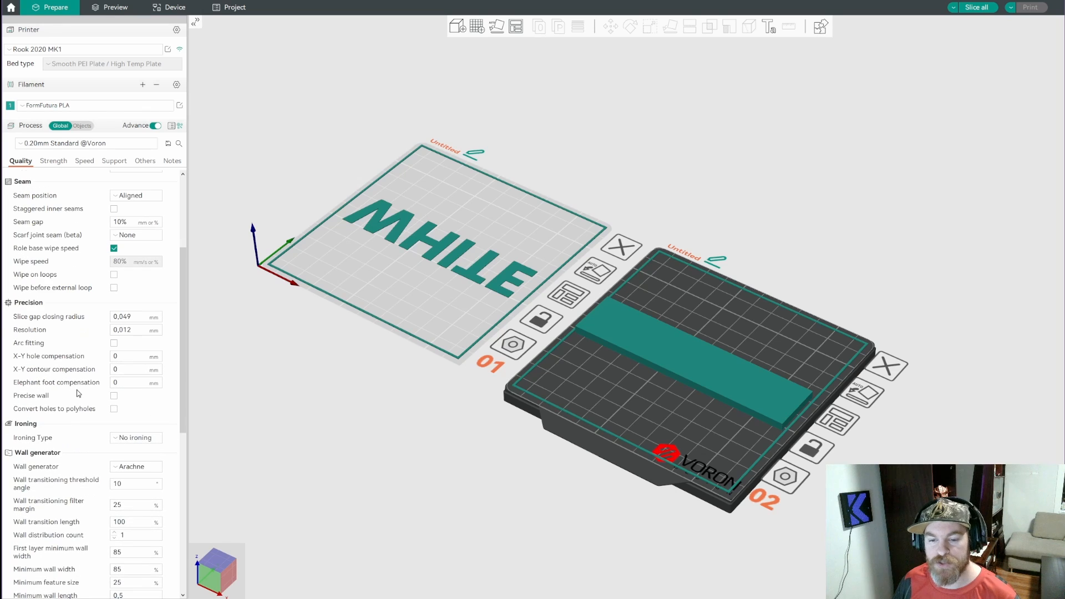
left_click(124, 381)
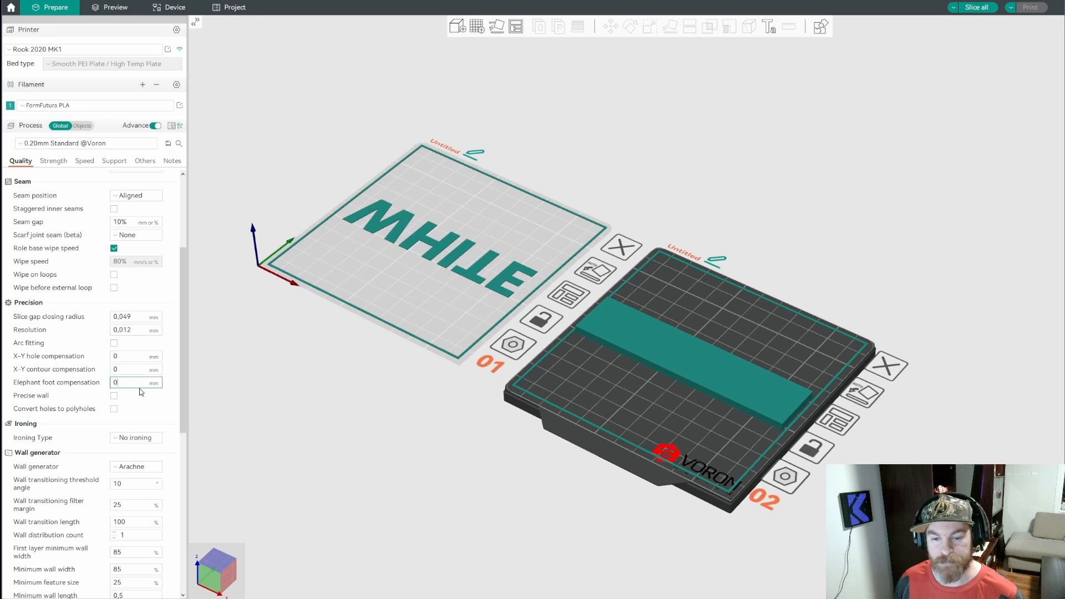
scroll(118, 394, "up", 4)
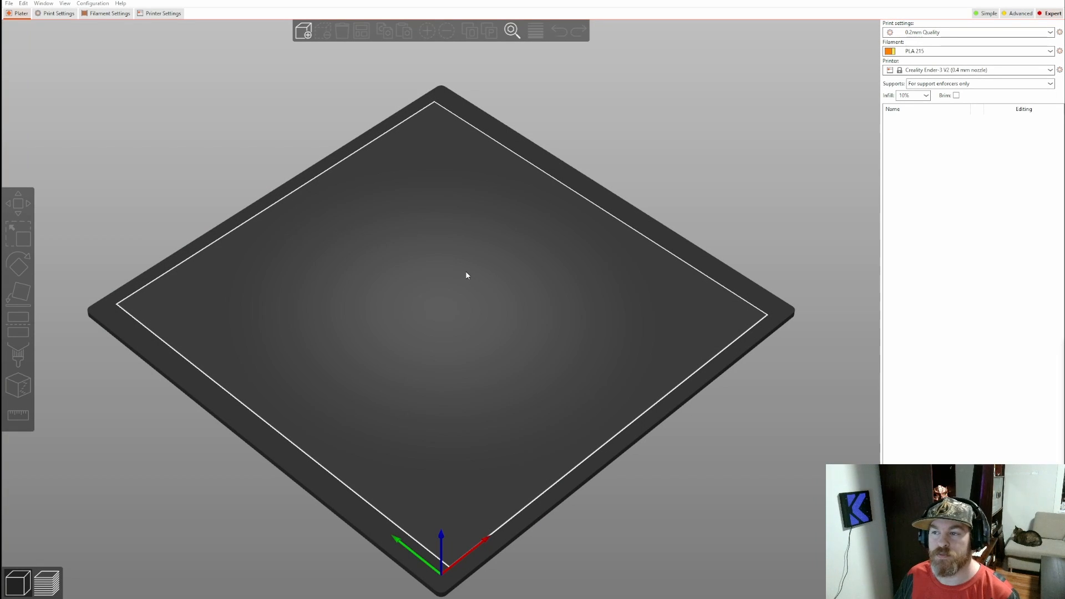
Switch to PrusaSlicer and open the custom G-code settings of the Creality Ender-3 V2 printer profile
left_click(158, 16)
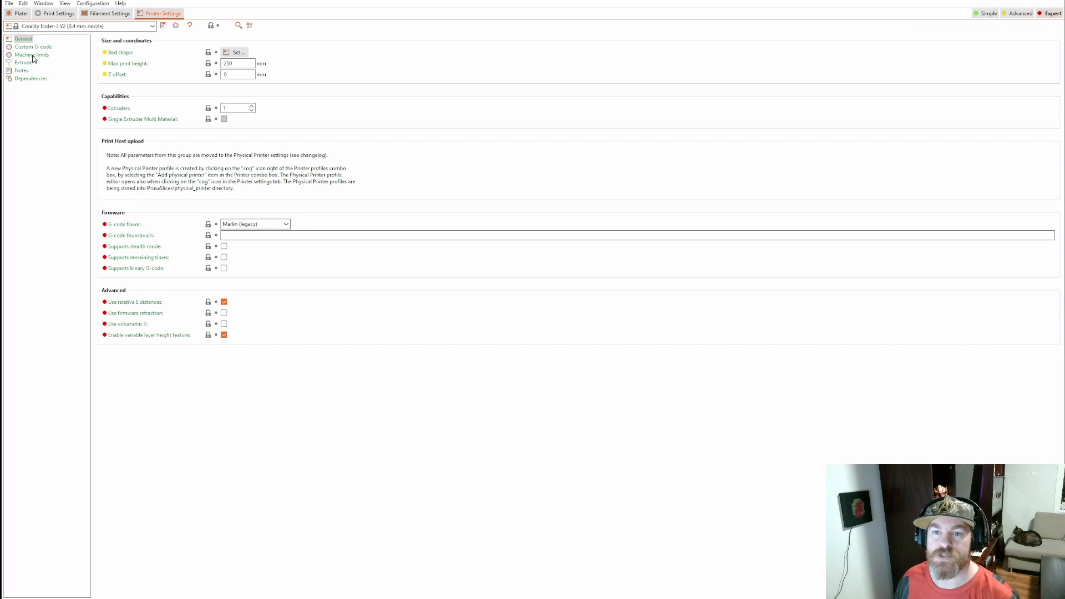
left_click(39, 56)
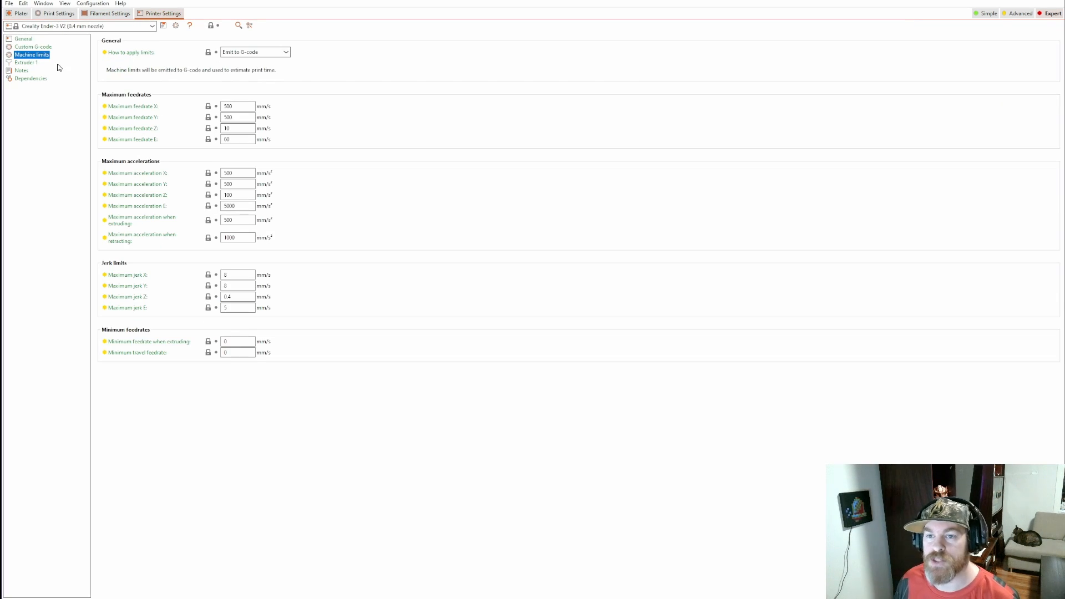
left_click(36, 49)
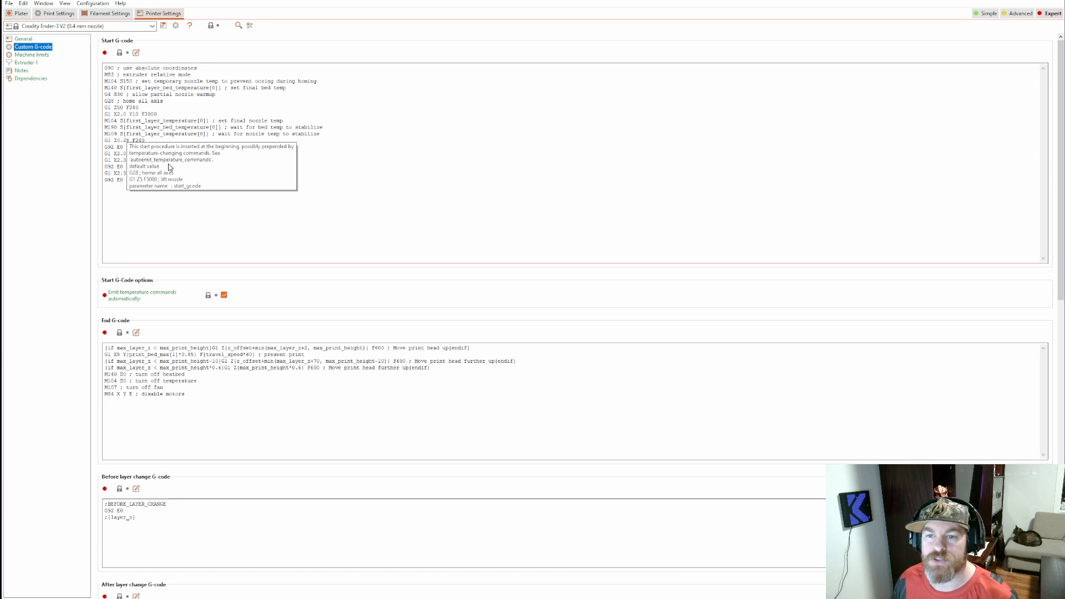
Comment out the G28 homing line in the start G-code and the M84 X Y E line in the end G-code with semicolons
left_click(107, 100)
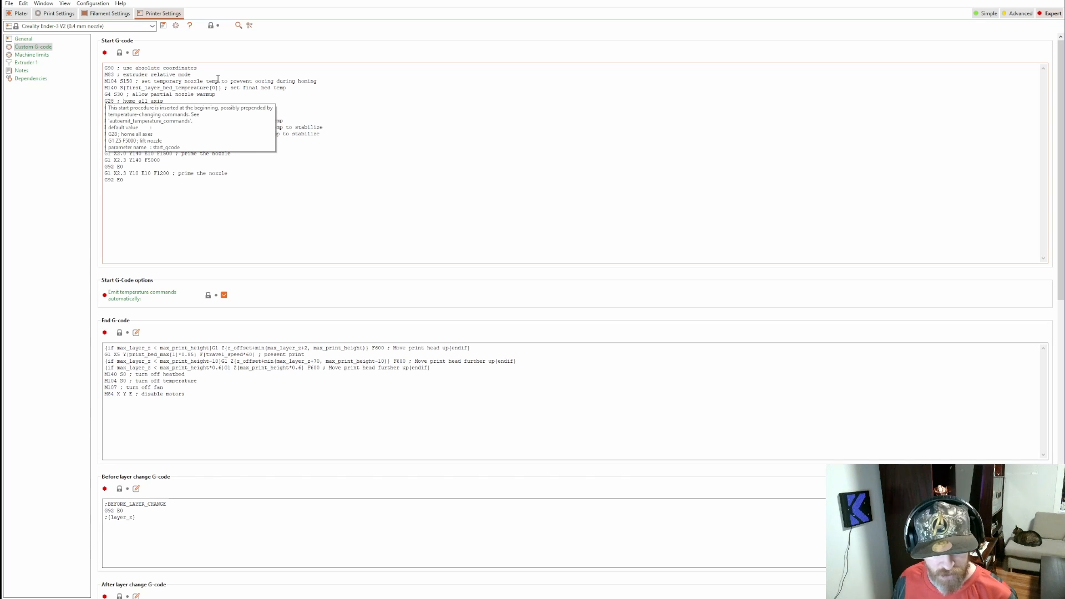
type(";")
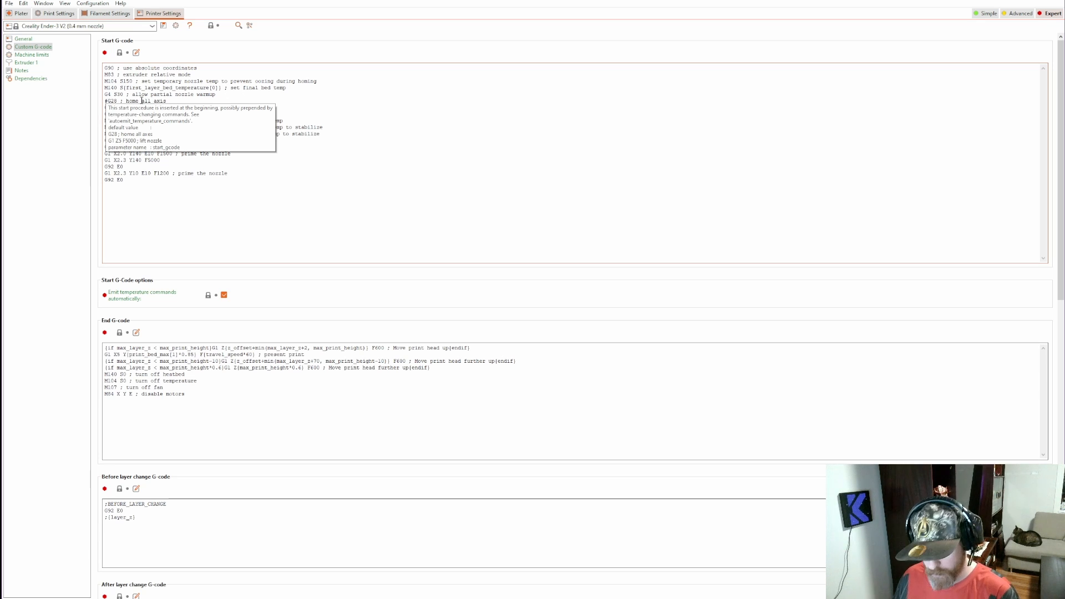
key("BackSpace")
type(";")
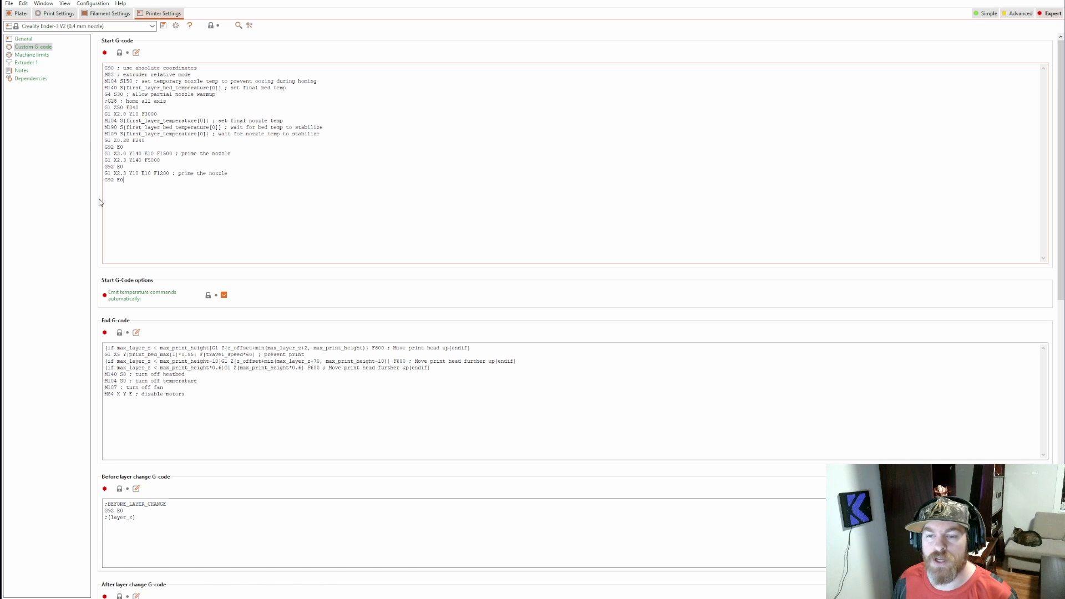
left_click(106, 396)
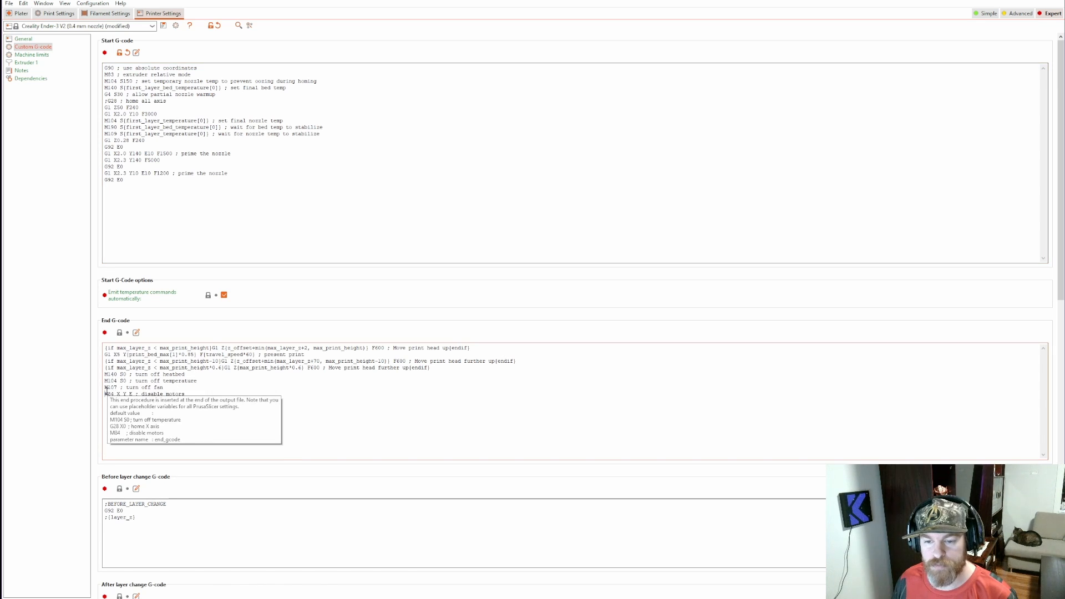
type(";")
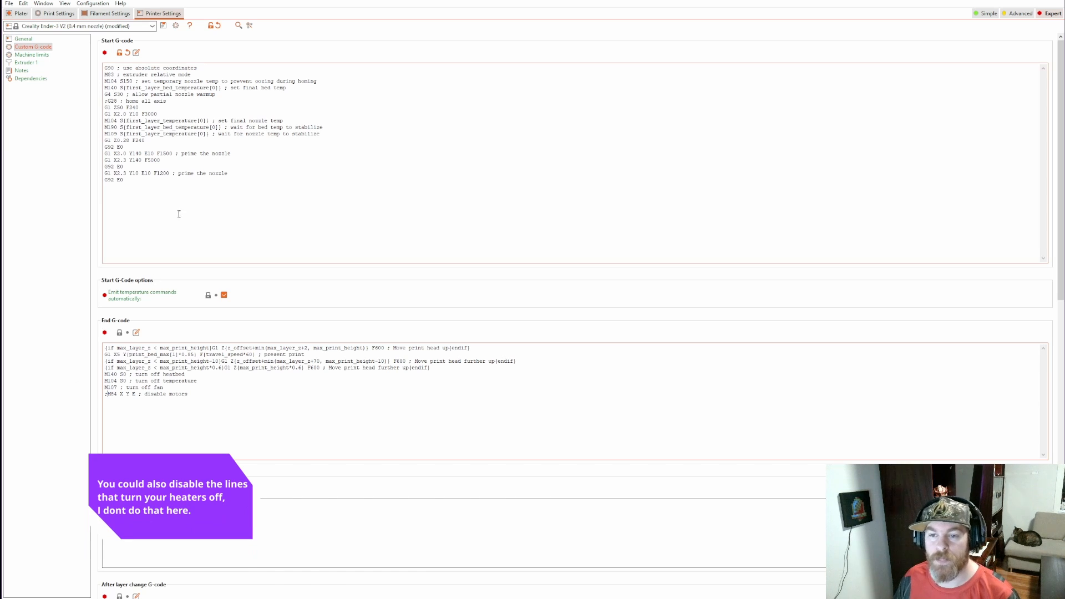
Highlight the nozzle-priming lines at the end of the start G-code, from the G1 Z0.28 F240 line to the final G92 E0
left_click(150, 184)
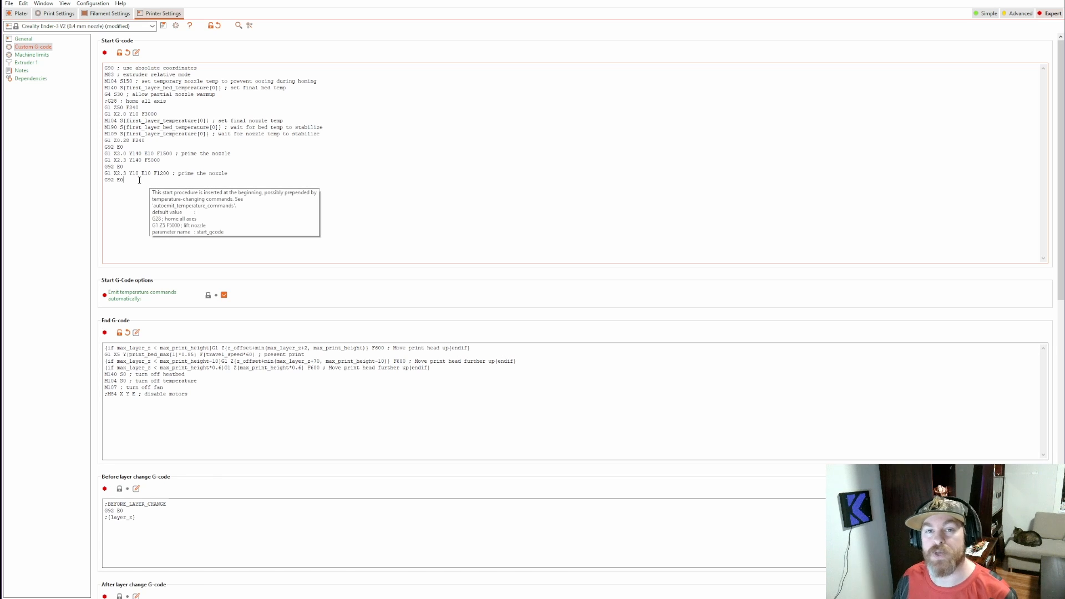
left_click_drag(137, 180, 81, 142)
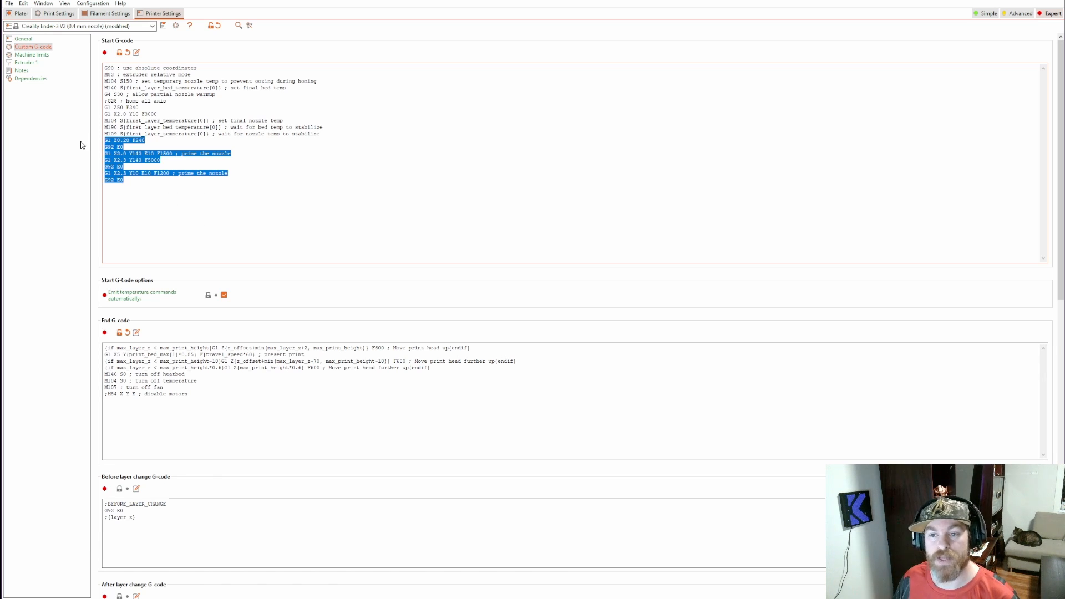
left_click(128, 198)
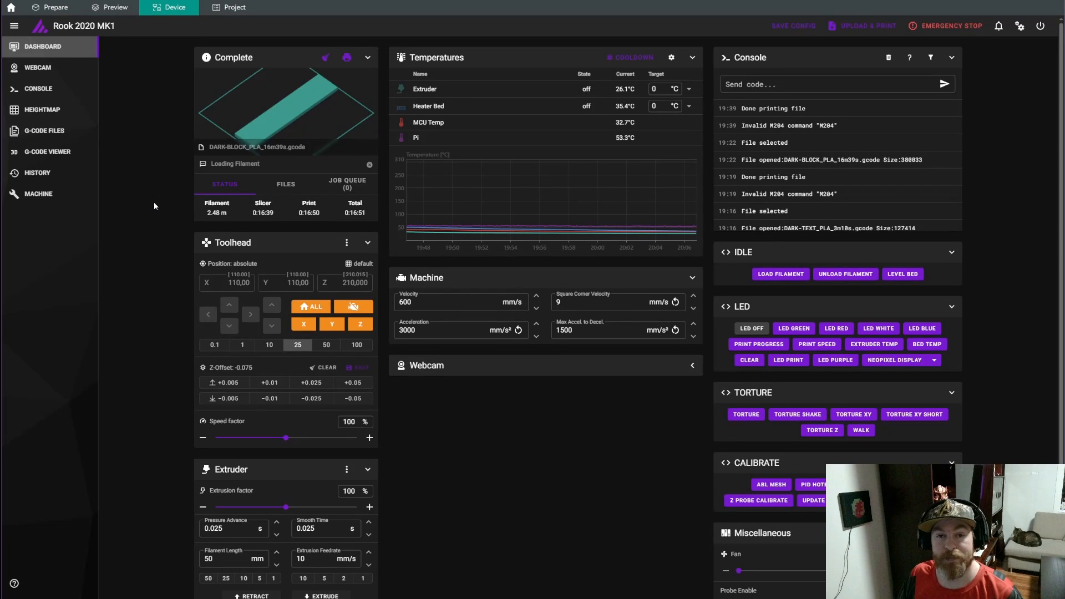
Open macros_1.cfg from the Rook 2020 MK1's config files and comment out G28 in the START_PRINT macro with #
left_click(66, 199)
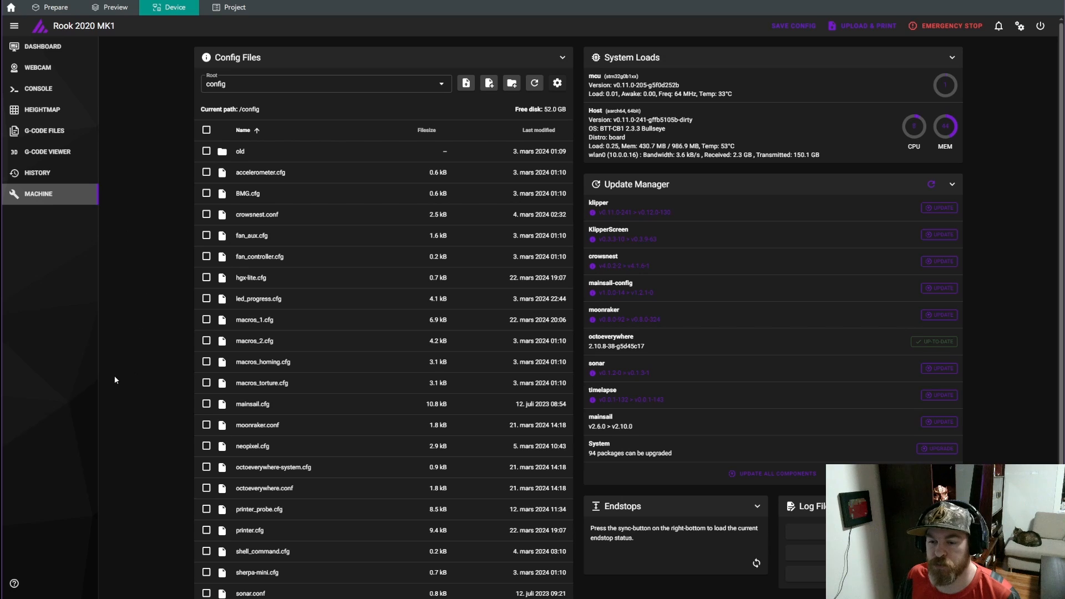
left_click(283, 319)
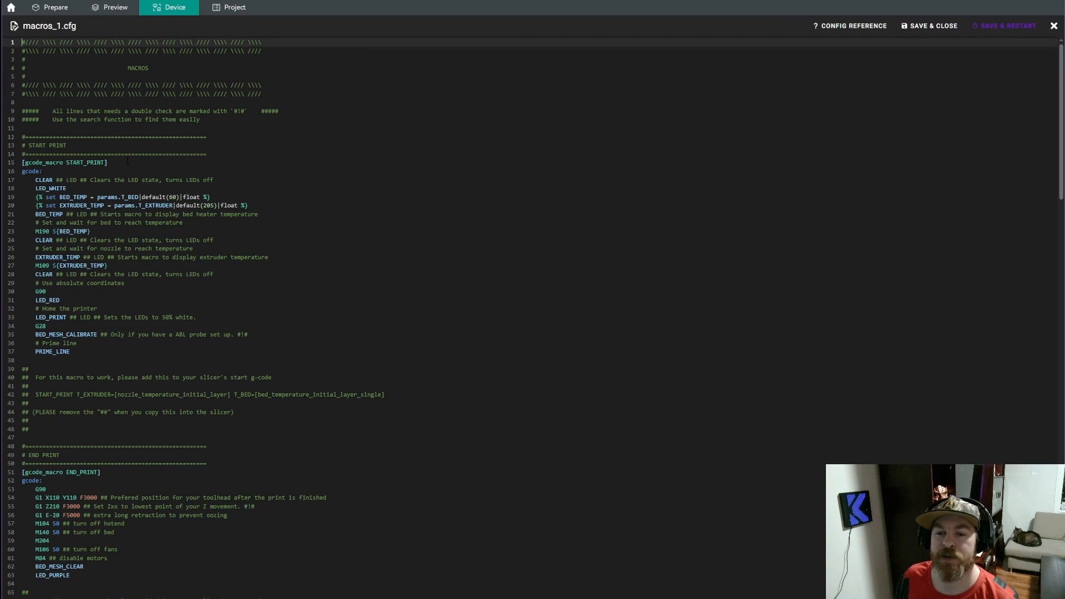
left_click(67, 163)
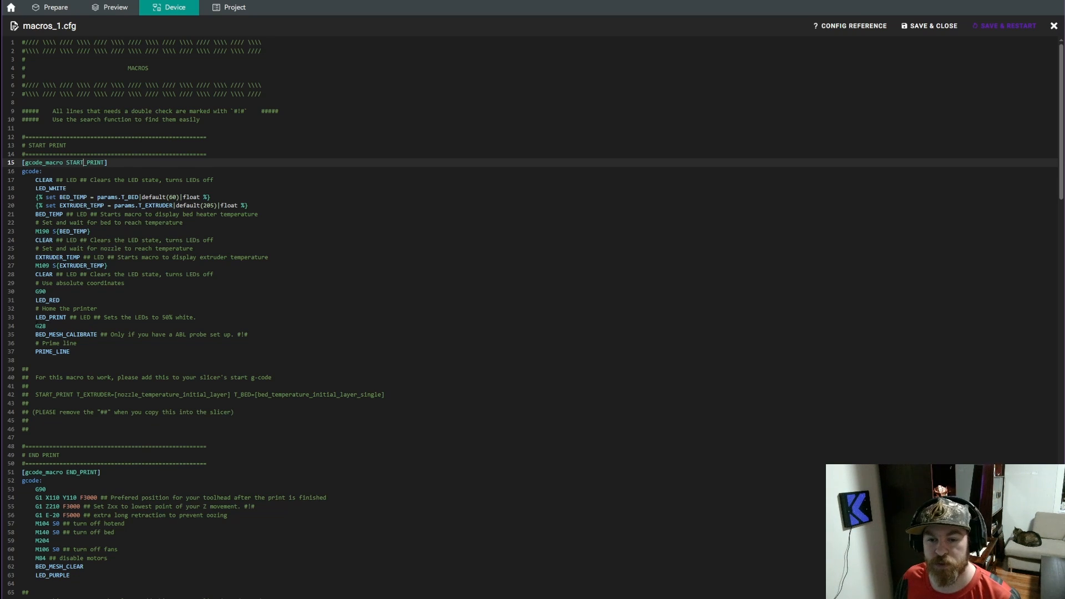
left_click_drag(36, 326, 98, 335)
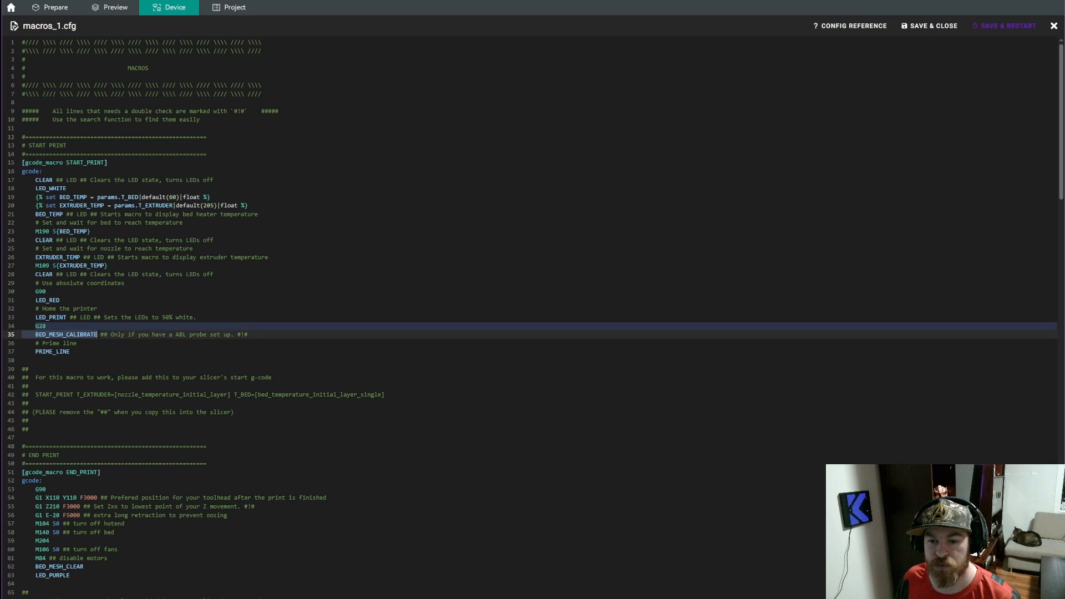
left_click(37, 327)
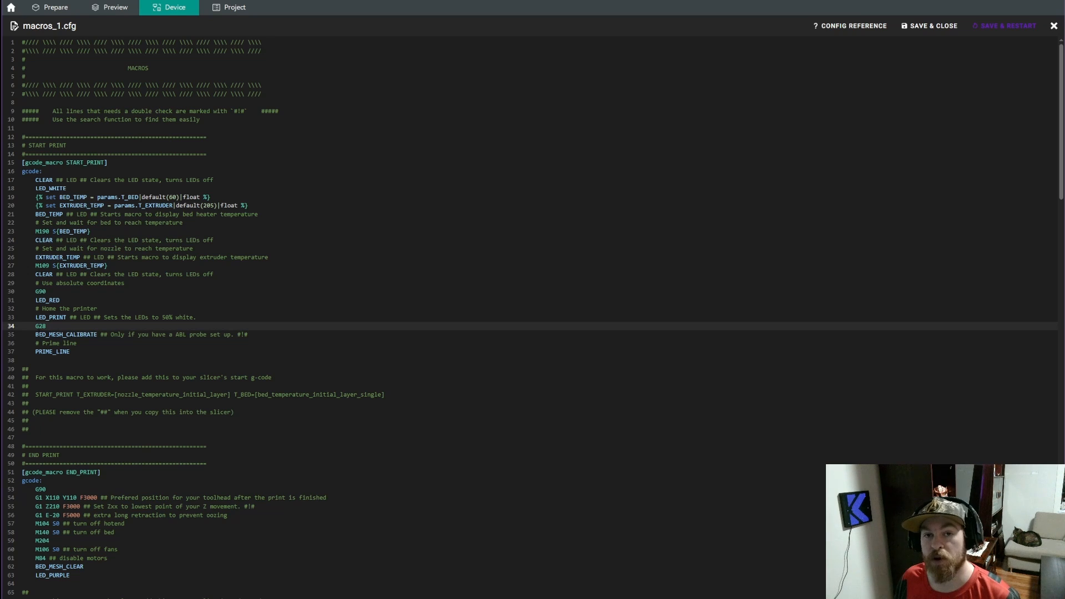
type("#")
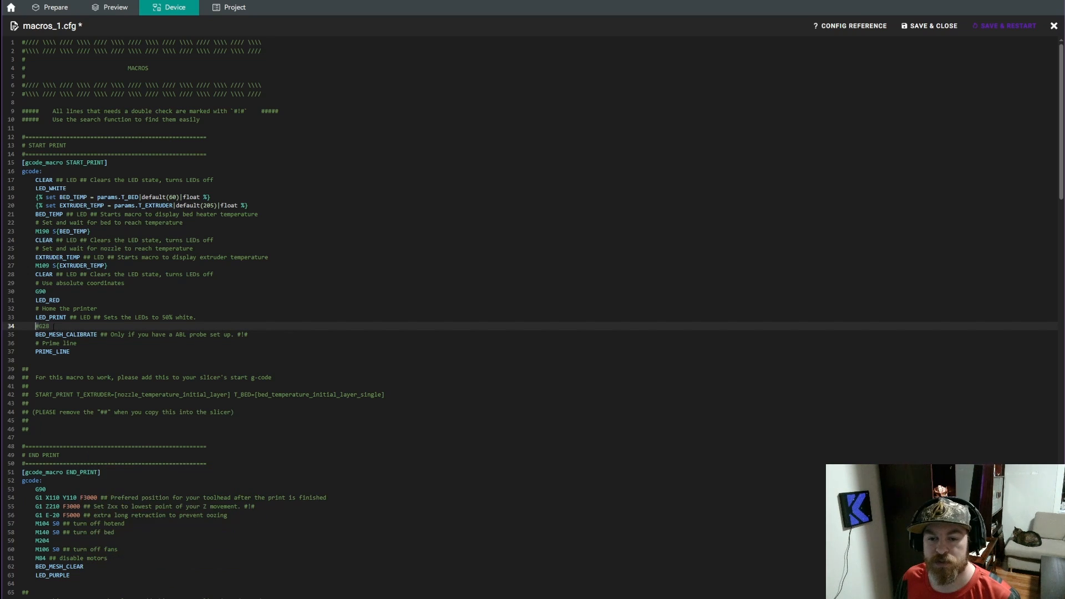
Comment out the BED_MESH_CALIBRATE line in the START_PRINT macro with # and highlight the PRIME_LINE call
left_click(34, 336)
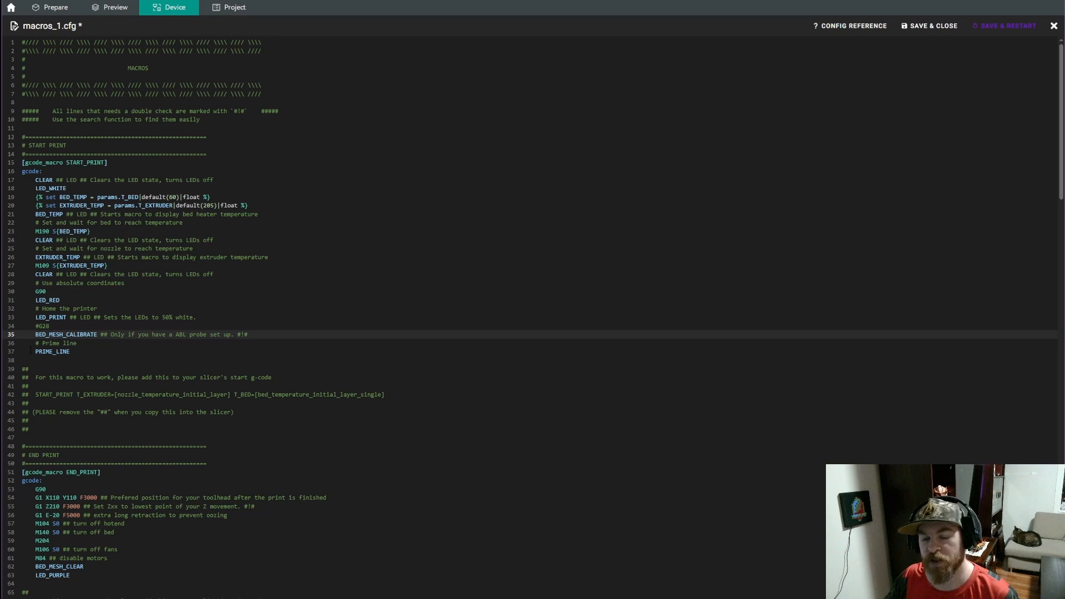
type("#")
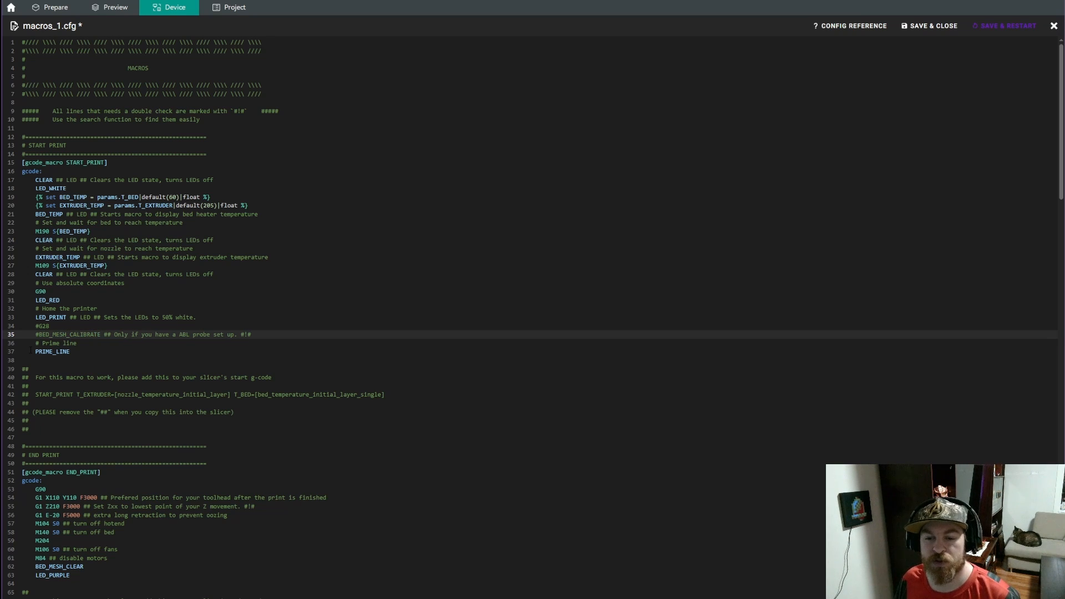
left_click_drag(70, 351, 35, 352)
left_click(76, 353)
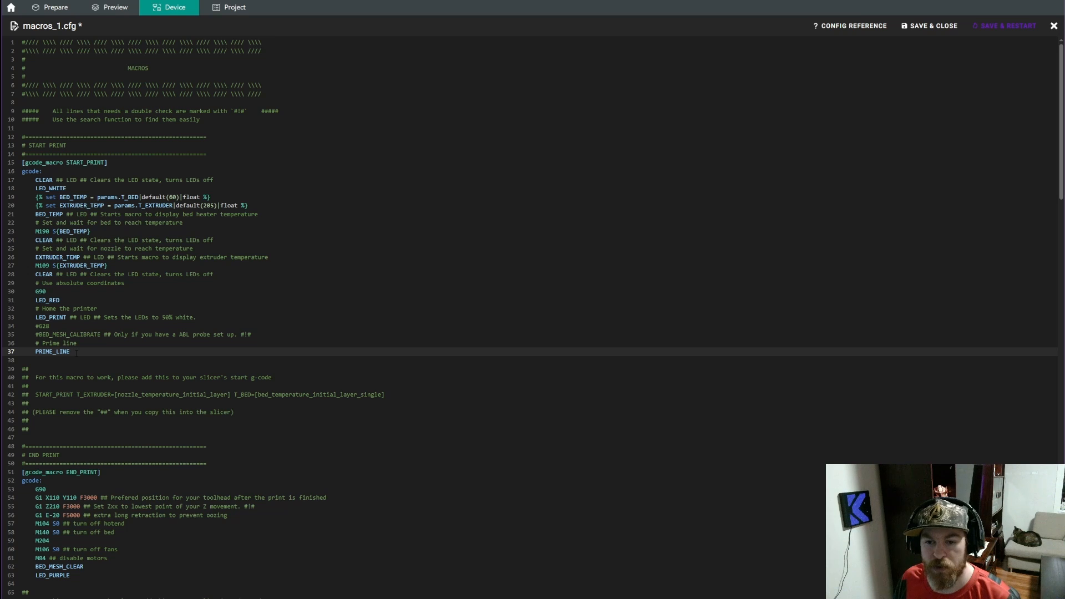
Comment out M84 and BED_MESH_CLEAR in the END_PRINT macro with #, and save and close macros_1.cfg
scroll(72, 353, "down", 10)
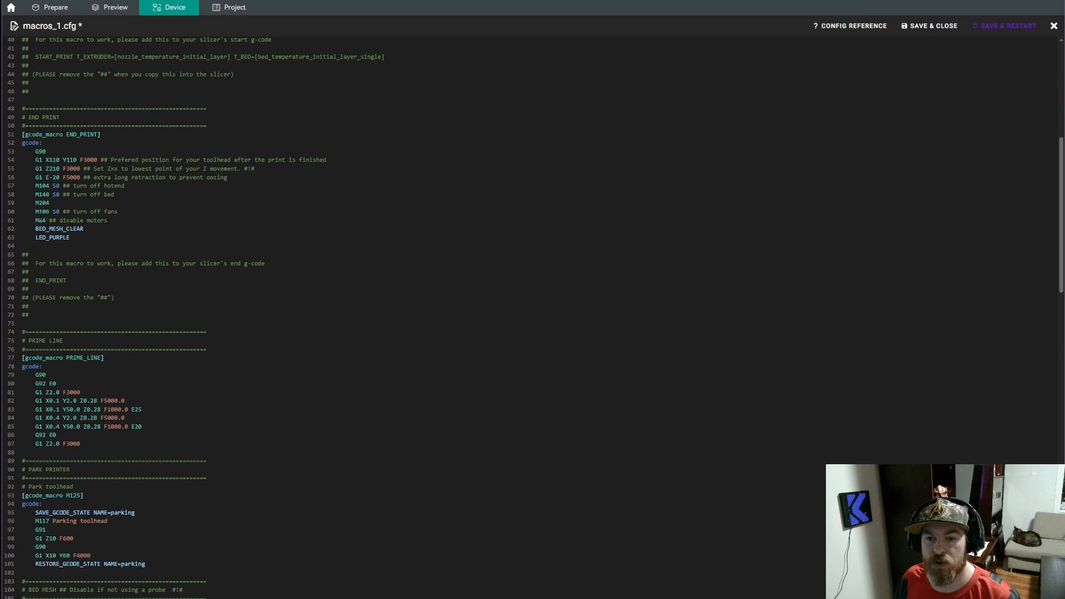
left_click(36, 221)
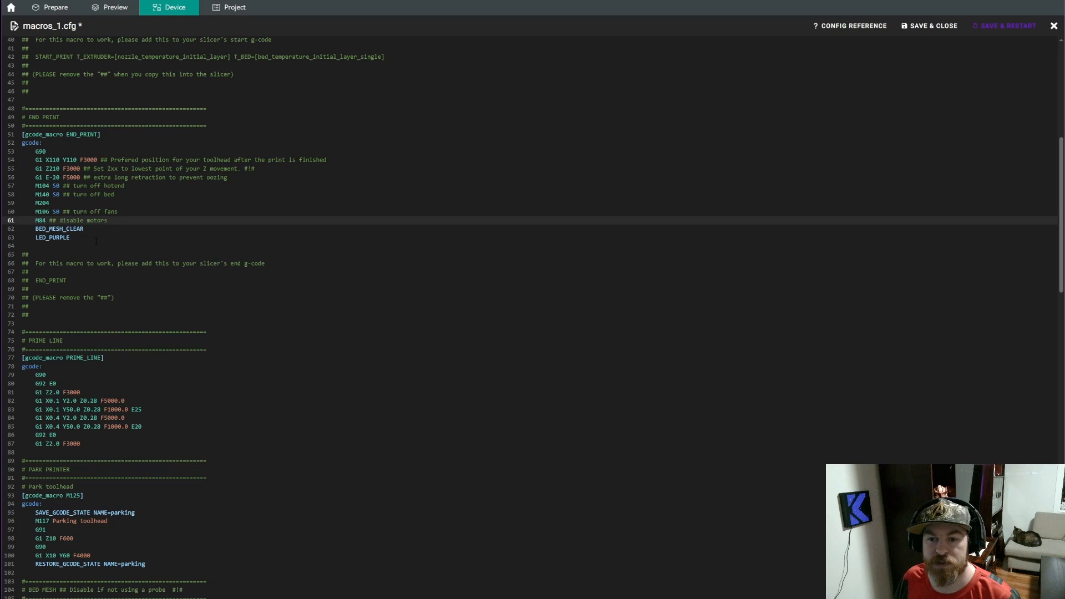
type("#")
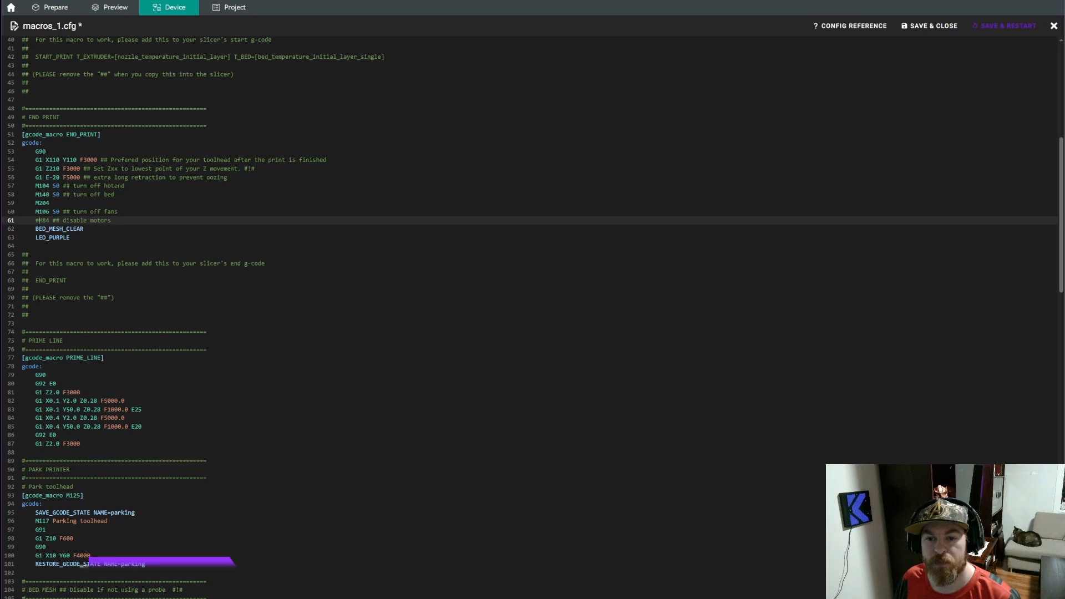
left_click(36, 229)
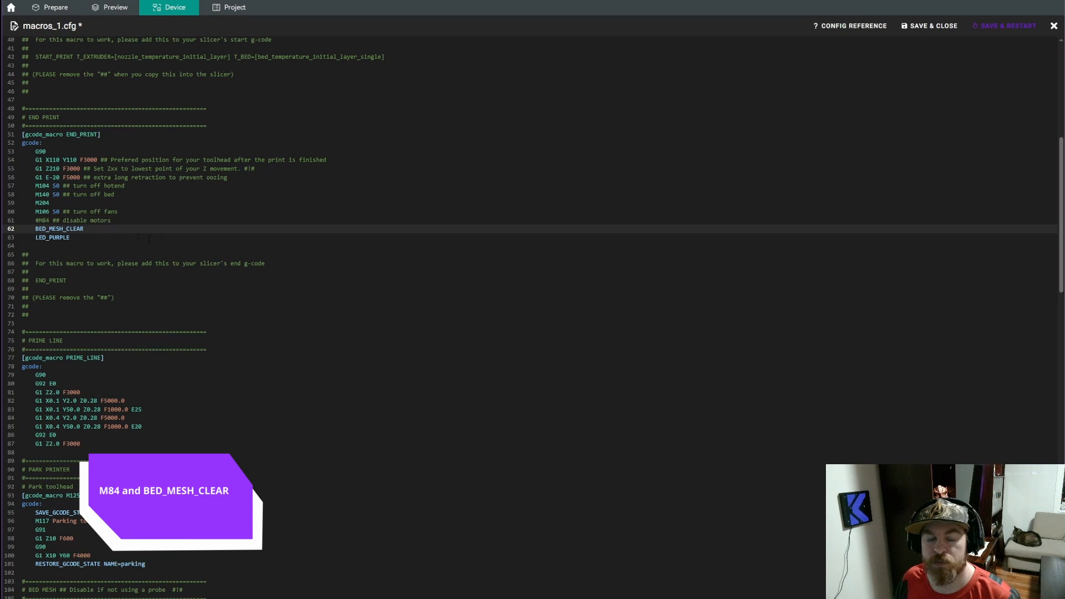
type("#")
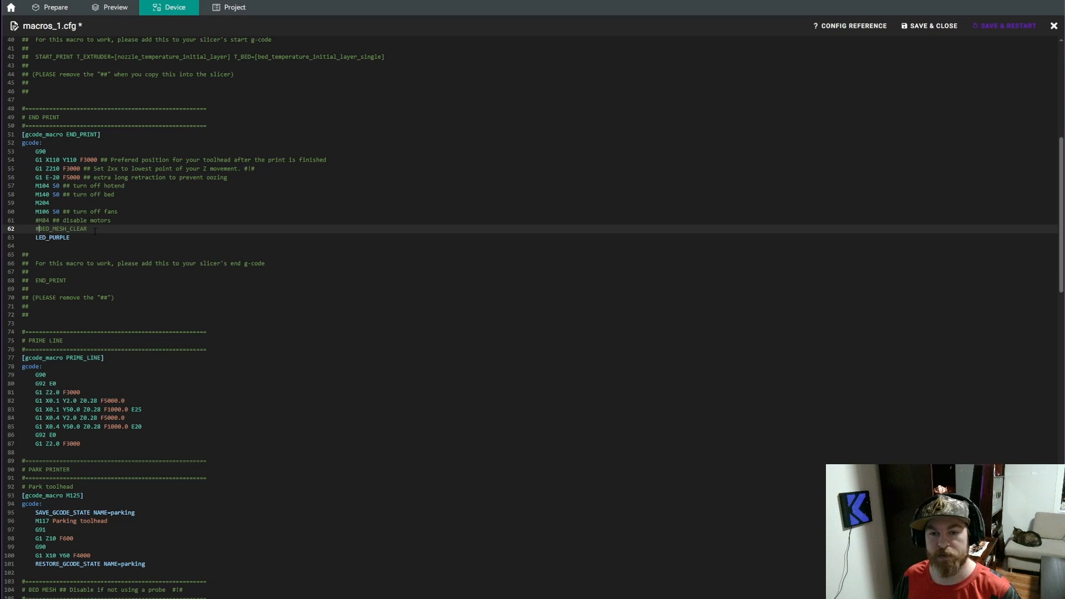
scroll(844, 110, "up", 10)
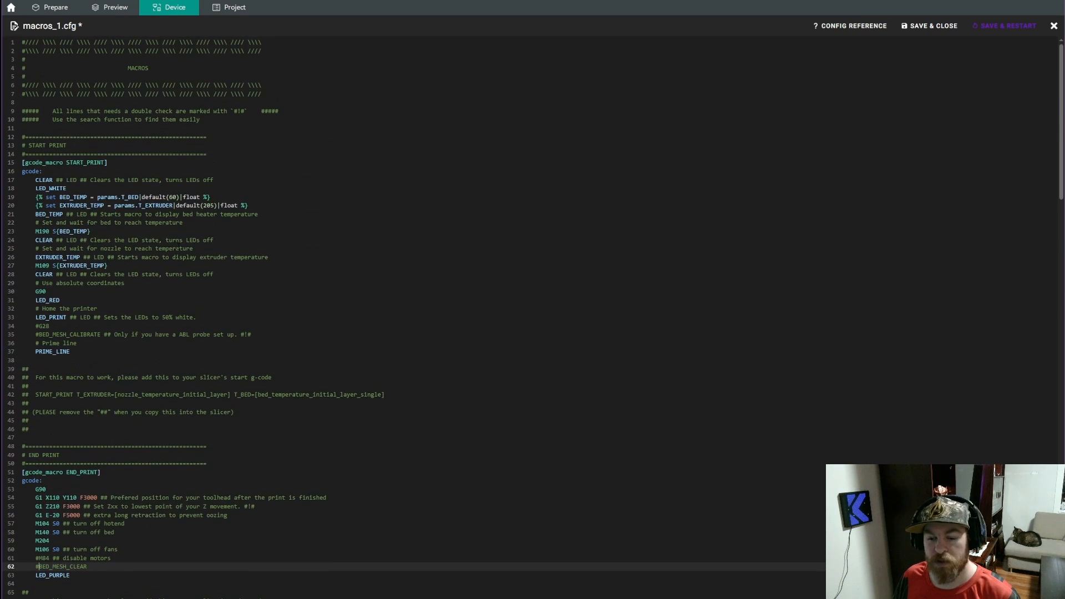
left_click(941, 28)
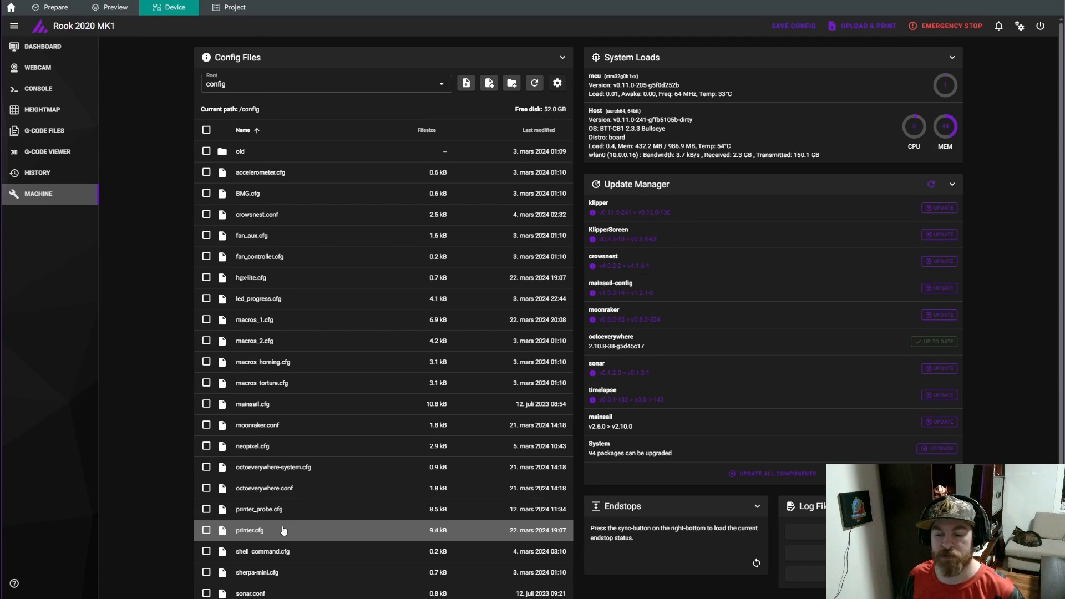
Open printer.cfg, set probe_count in the [bed_mesh] section to 5, 5, and save with a restart
left_click(250, 530)
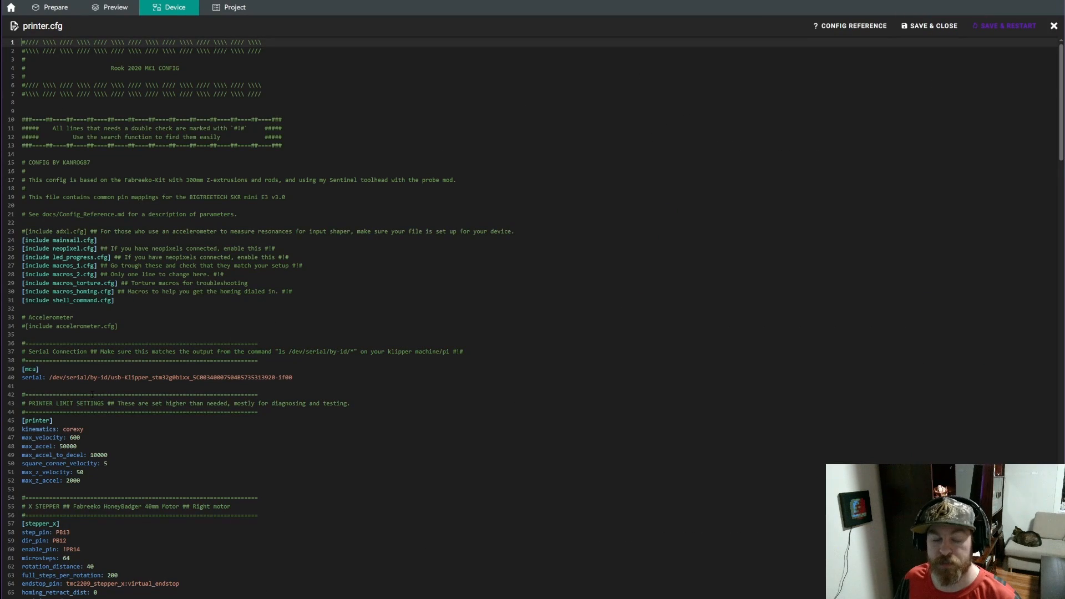
scroll(290, 511, "down", 1)
scroll(92, 395, "down", 20)
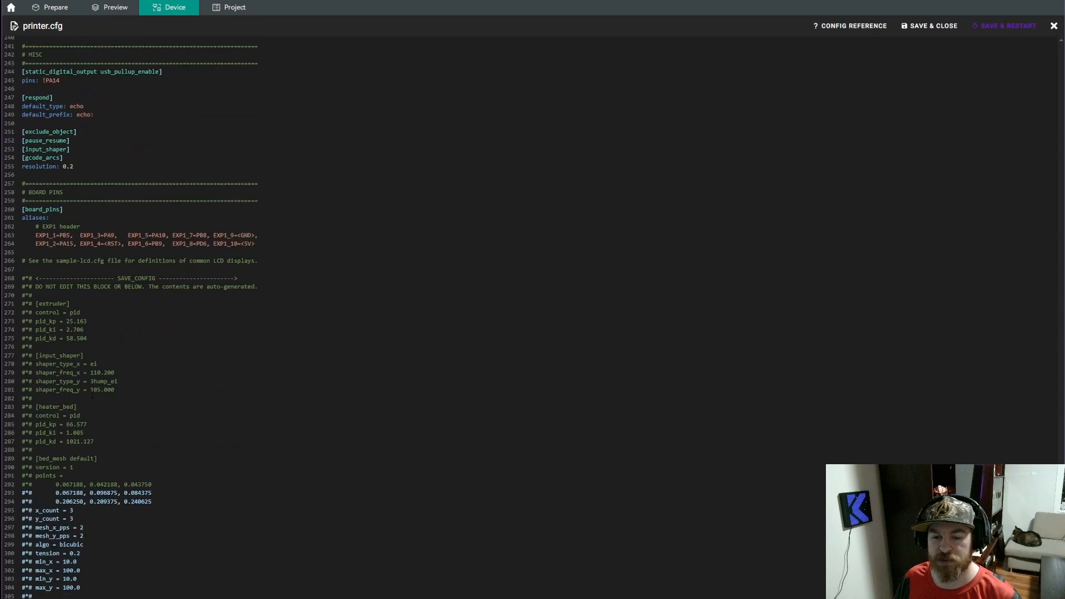
scroll(93, 395, "up", 7)
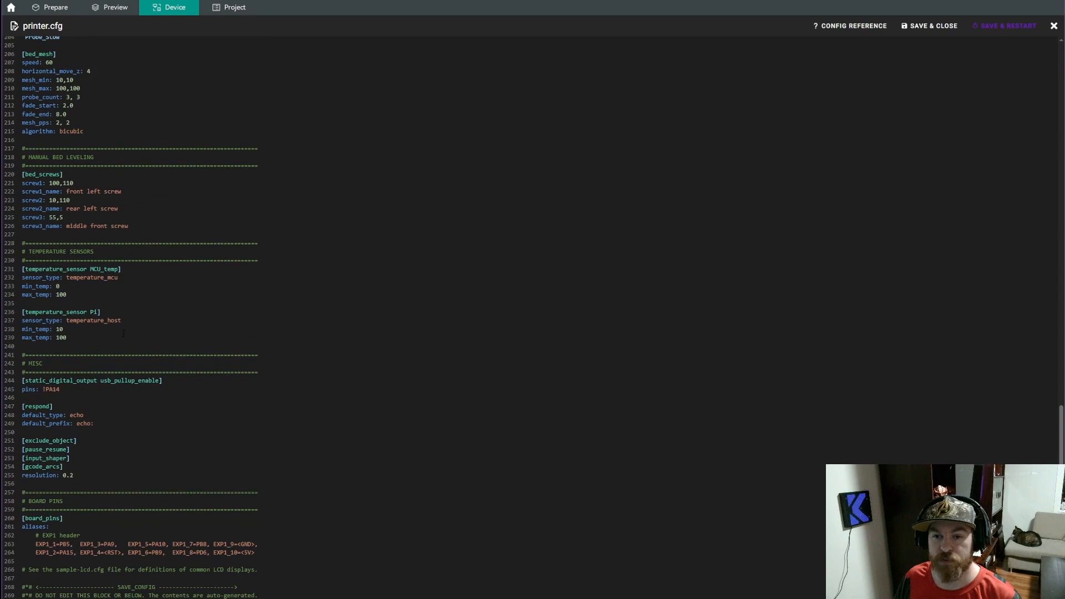
scroll(89, 320, "up", 7)
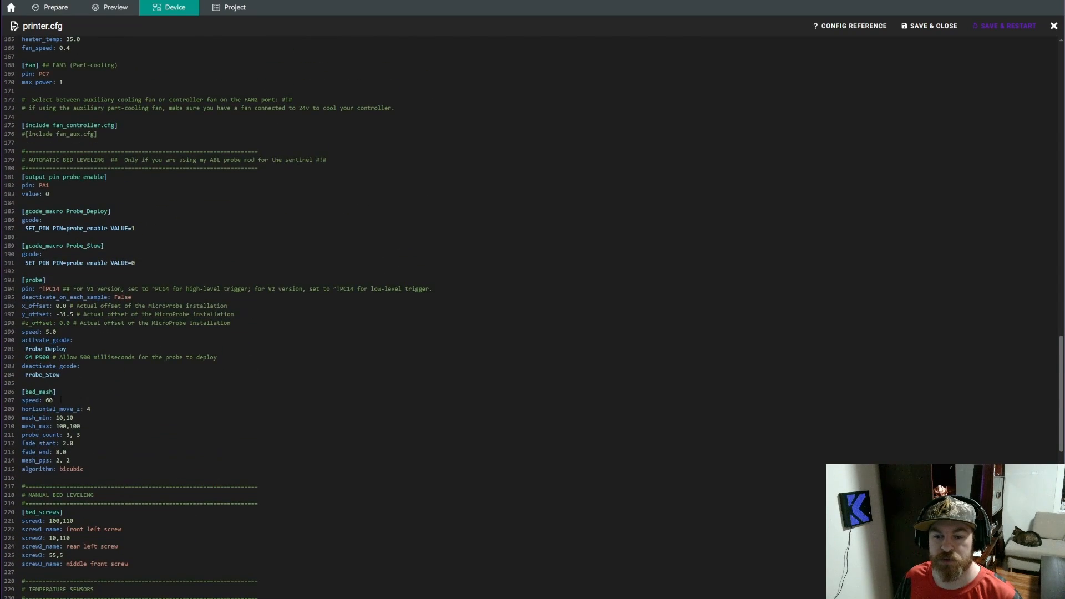
left_click(61, 394)
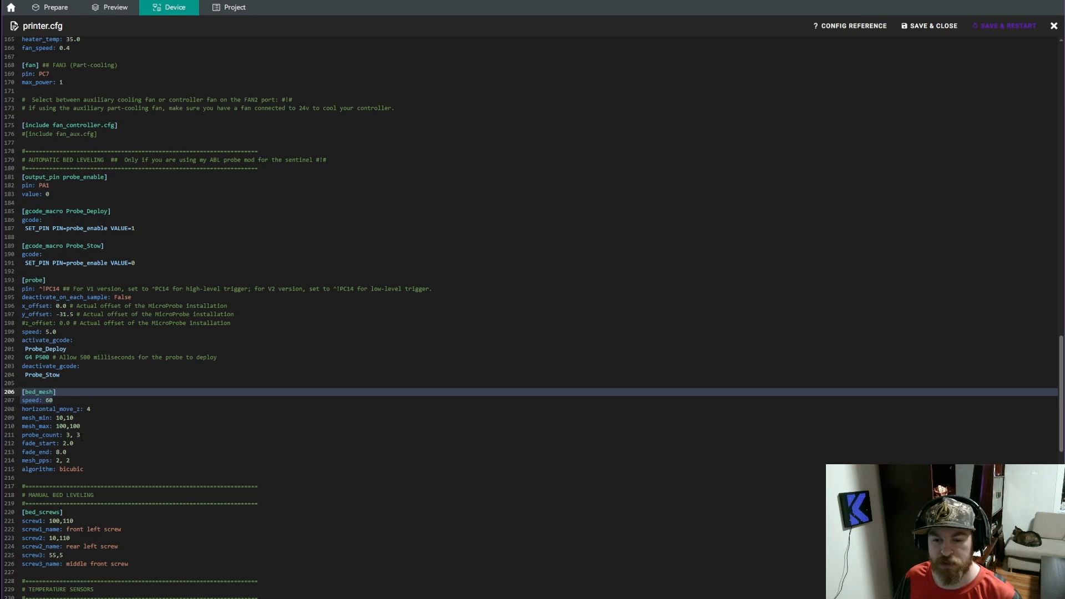
left_click(101, 434)
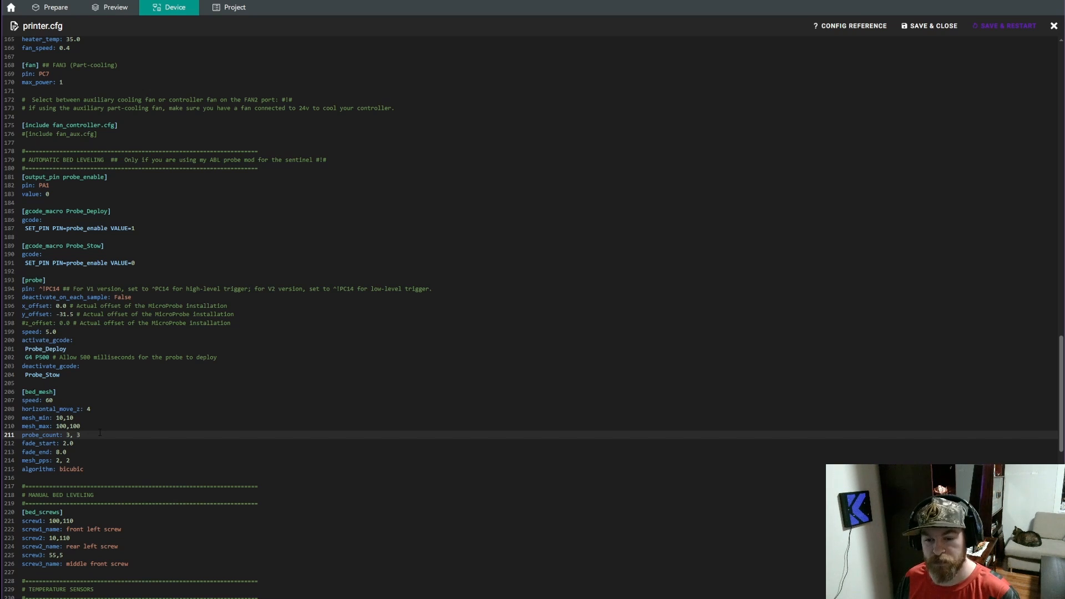
type("5")
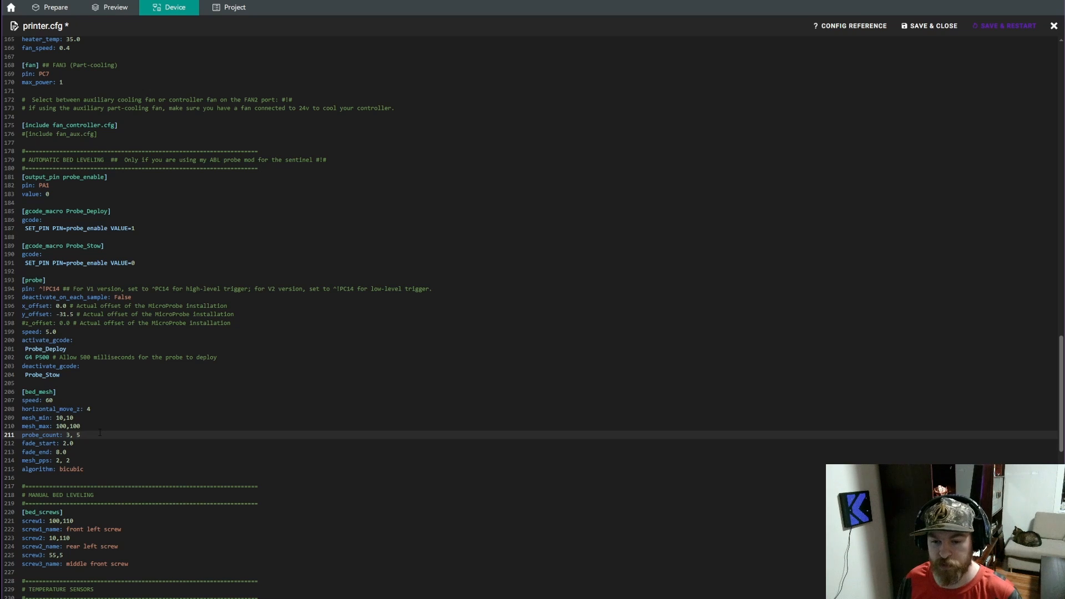
key("BackSpace")
type("5")
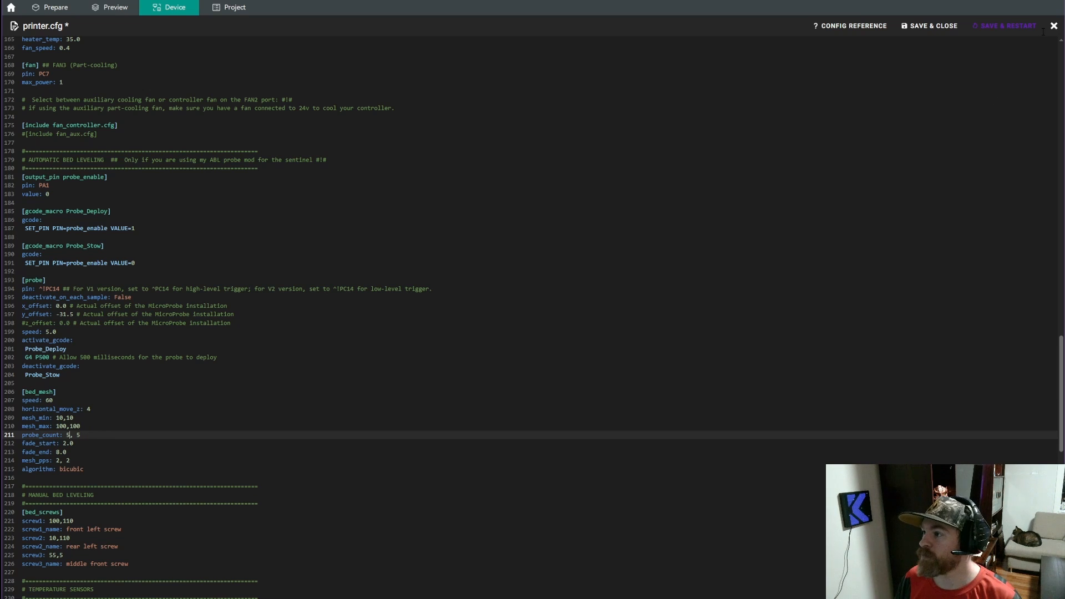
left_click(1011, 28)
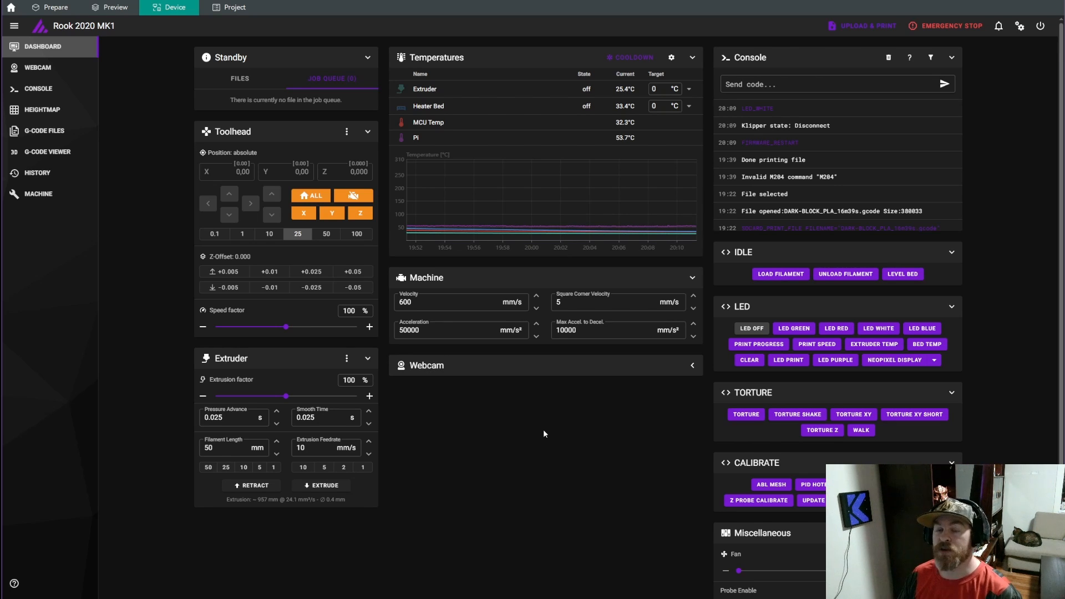
Set the heater bed's target temperature to 60 °C
left_click(652, 106)
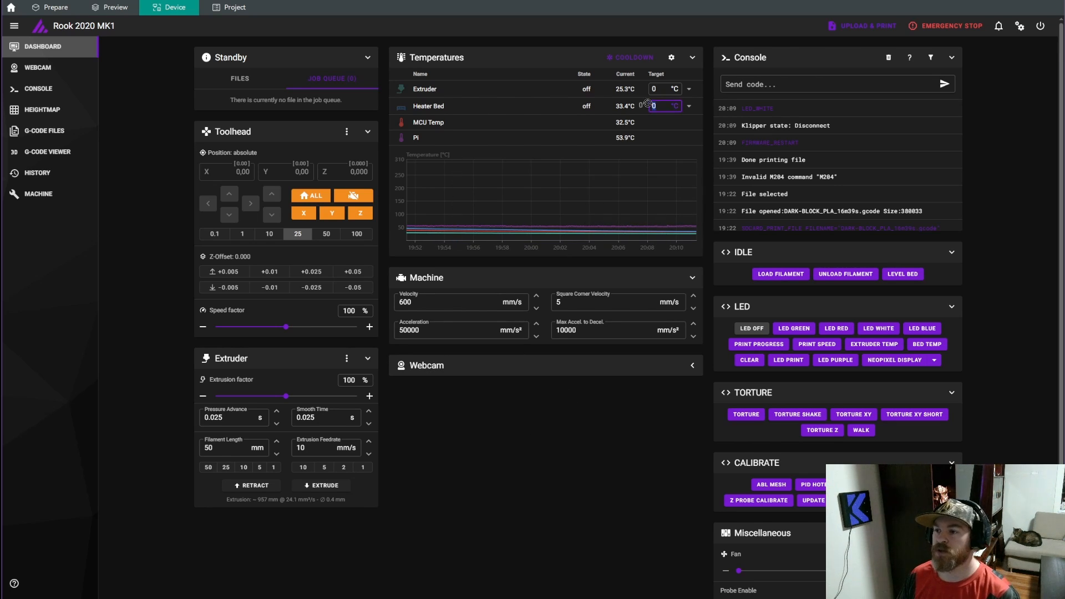
type("6")
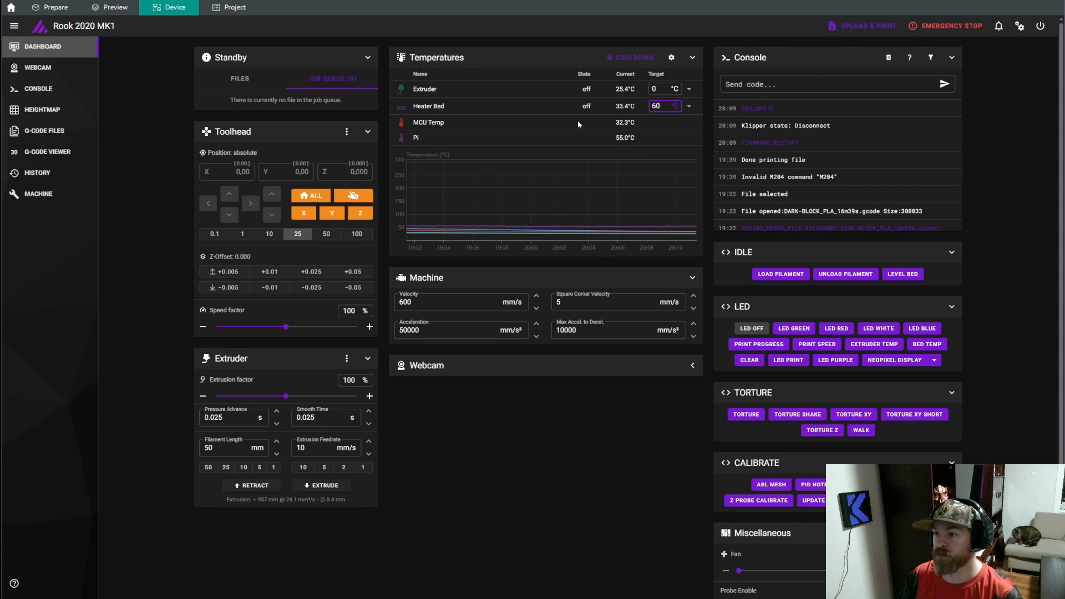
key("Return")
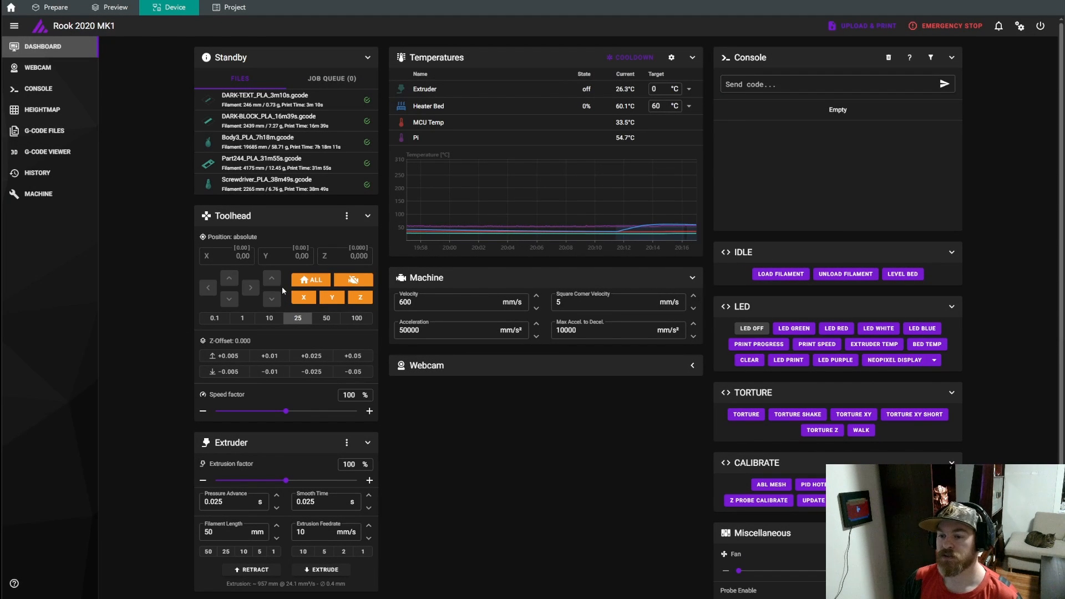
Home all axes and run the ABL mesh calibration
left_click(300, 280)
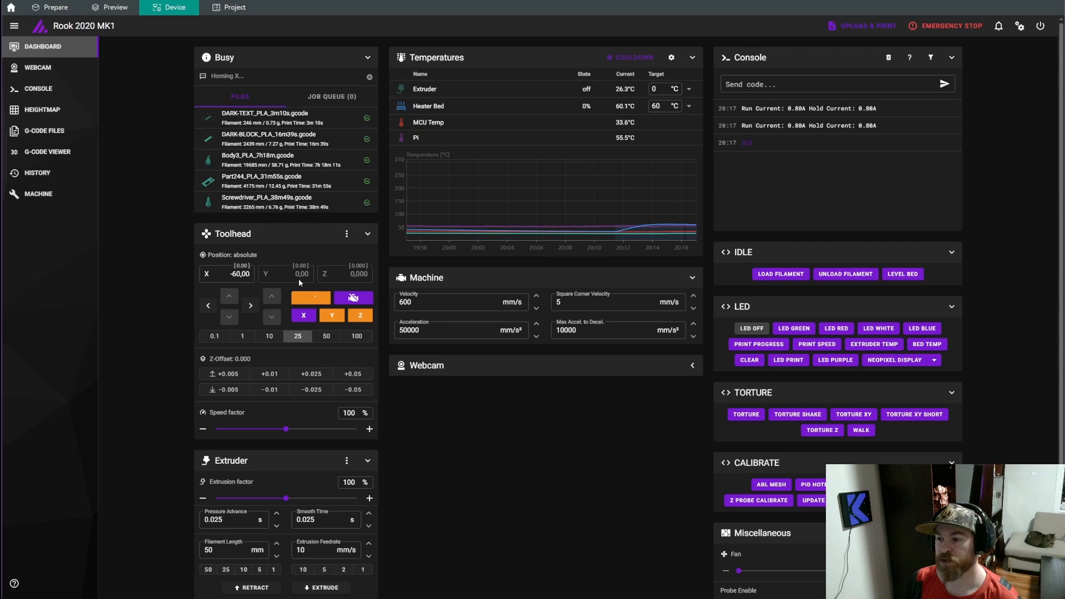
left_click(780, 485)
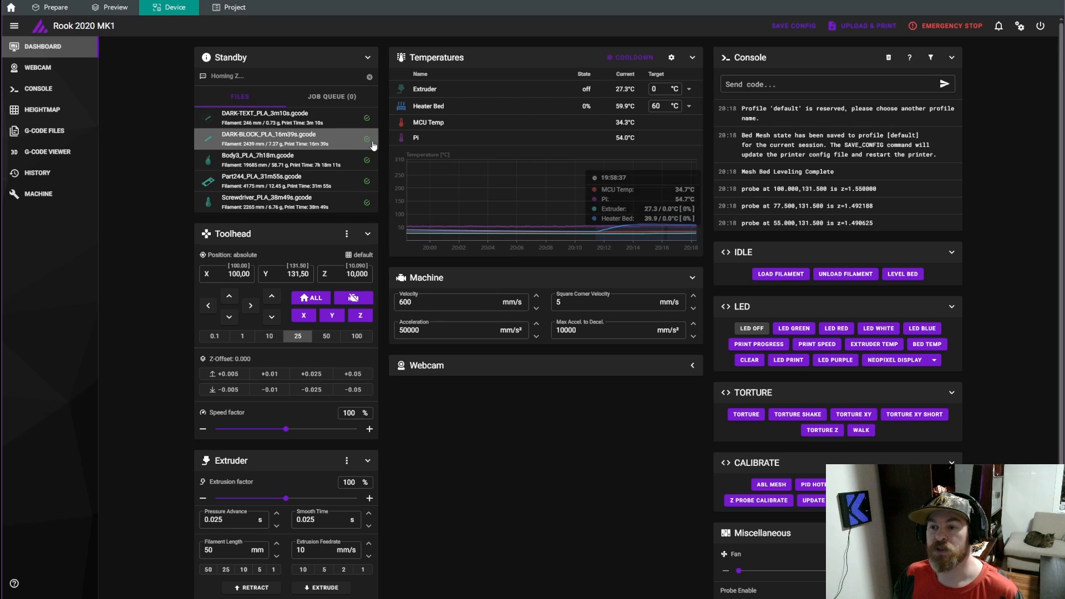
Slice all plates, and upload and print the plate with the WHITE letters as WHITE_PLA_3m21s.gcode
left_click(66, 7)
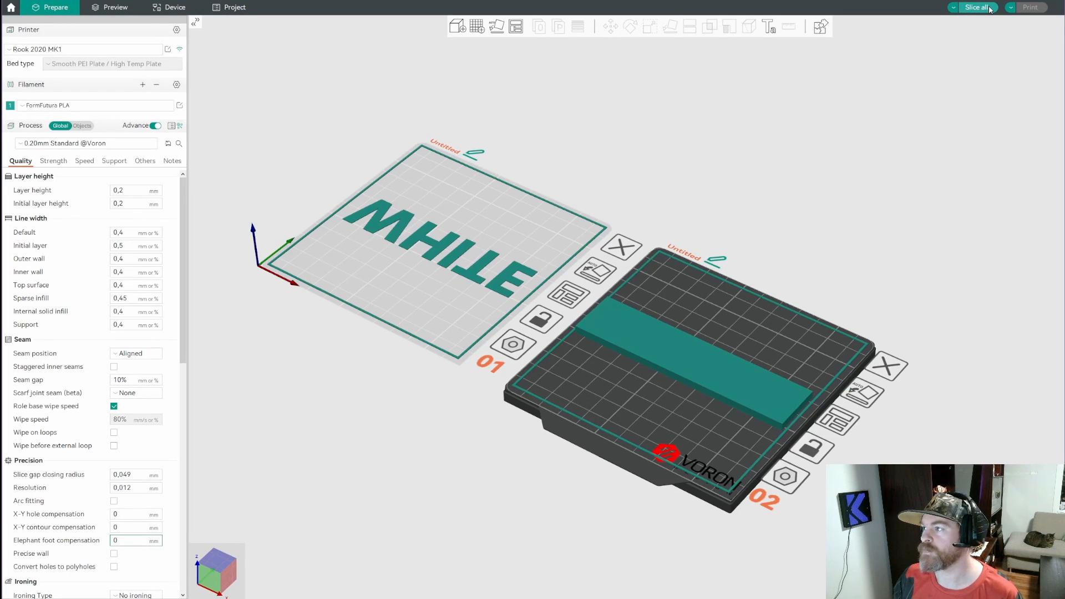
left_click(111, 7)
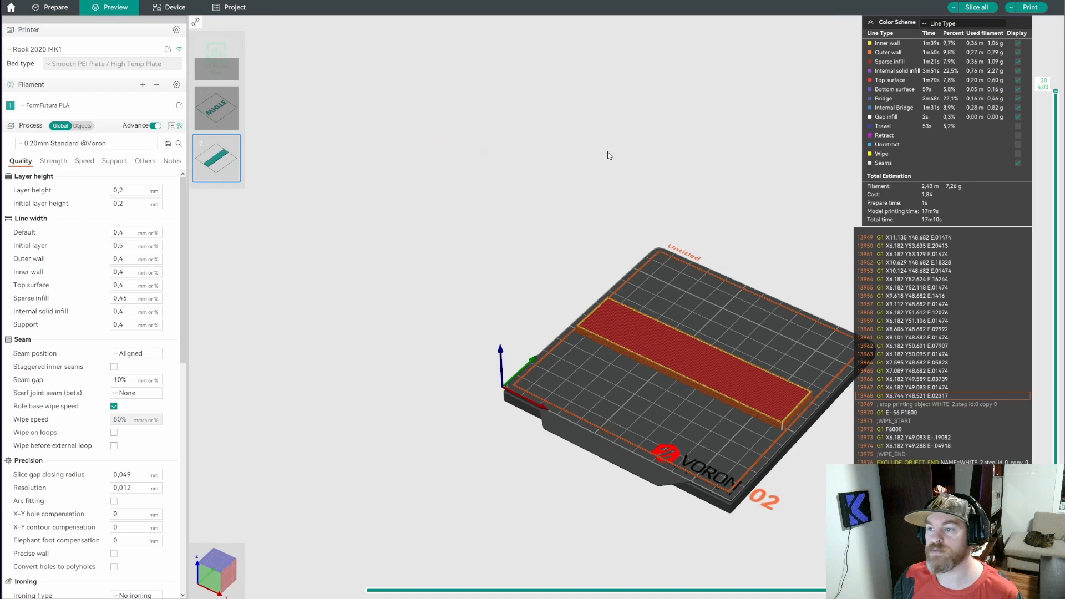
left_click(234, 122)
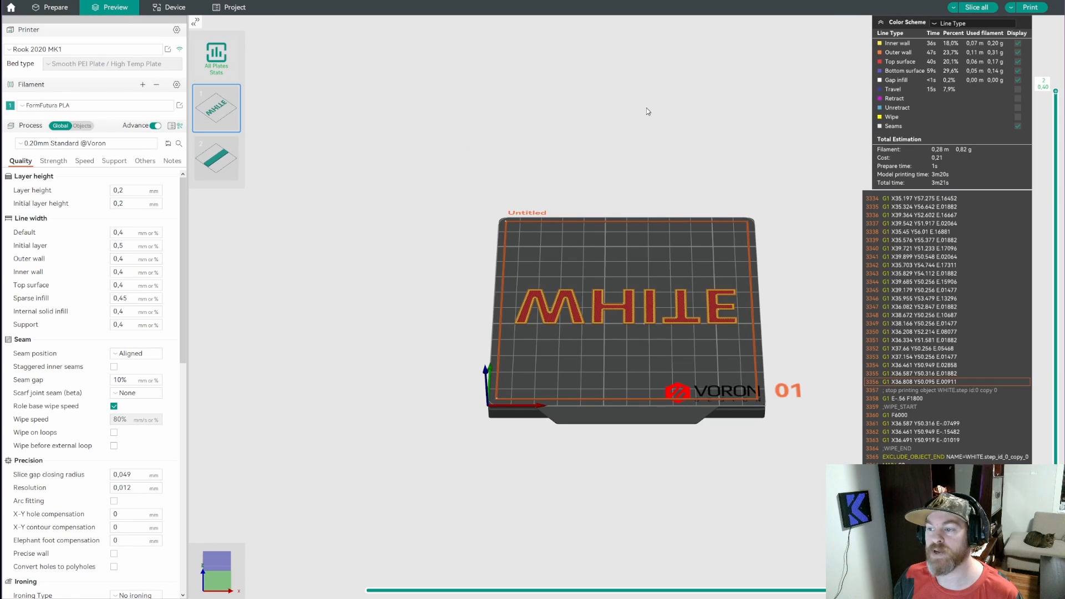
left_click(1020, 9)
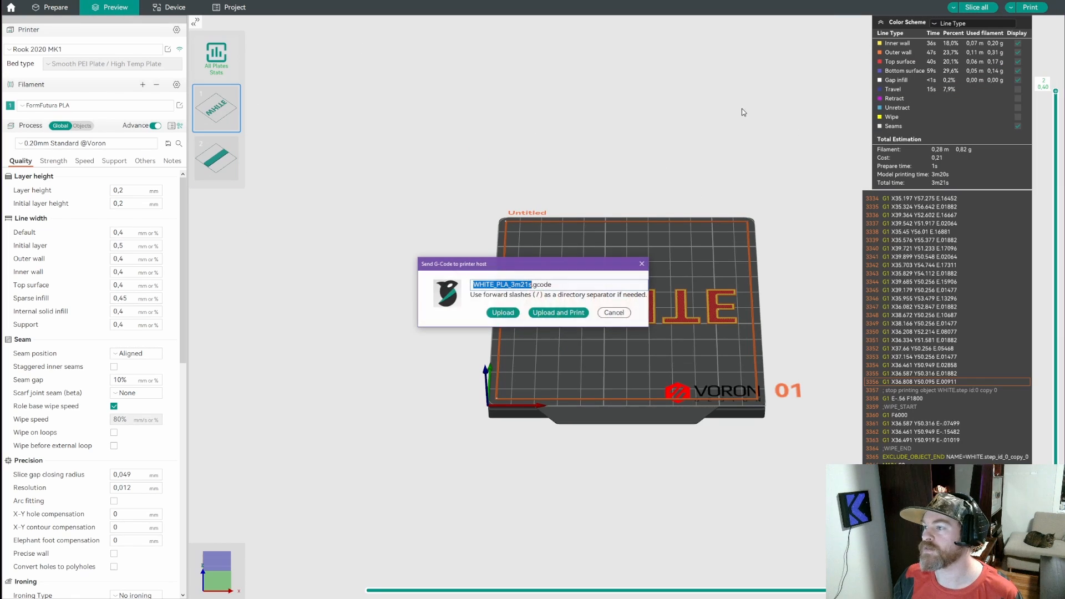
left_click(558, 312)
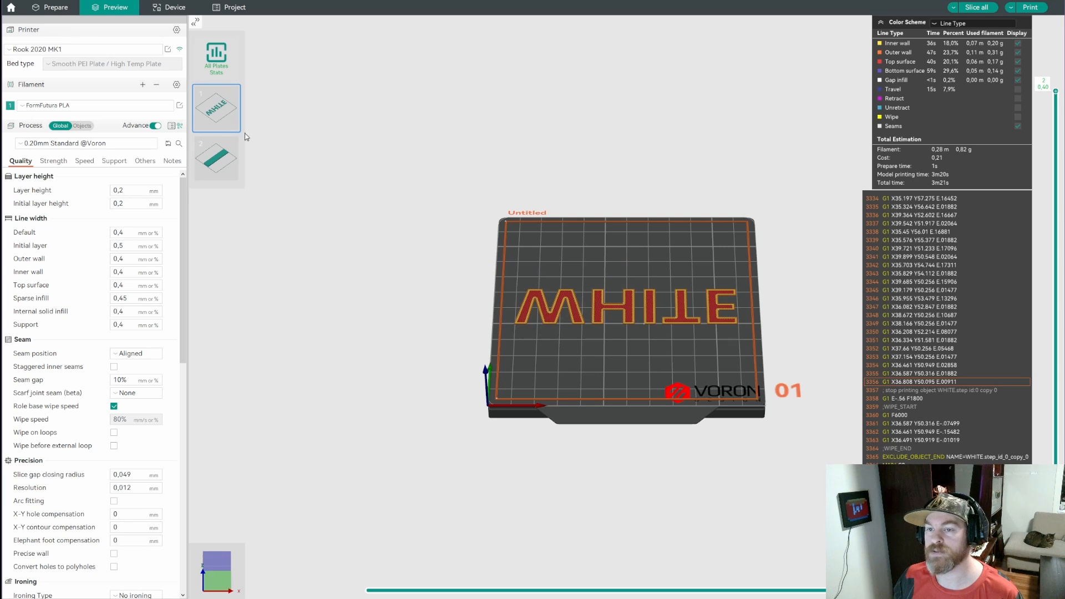
Upload the block plate's G-code to the printer without starting it, and open the printer's dashboard
left_click(219, 160)
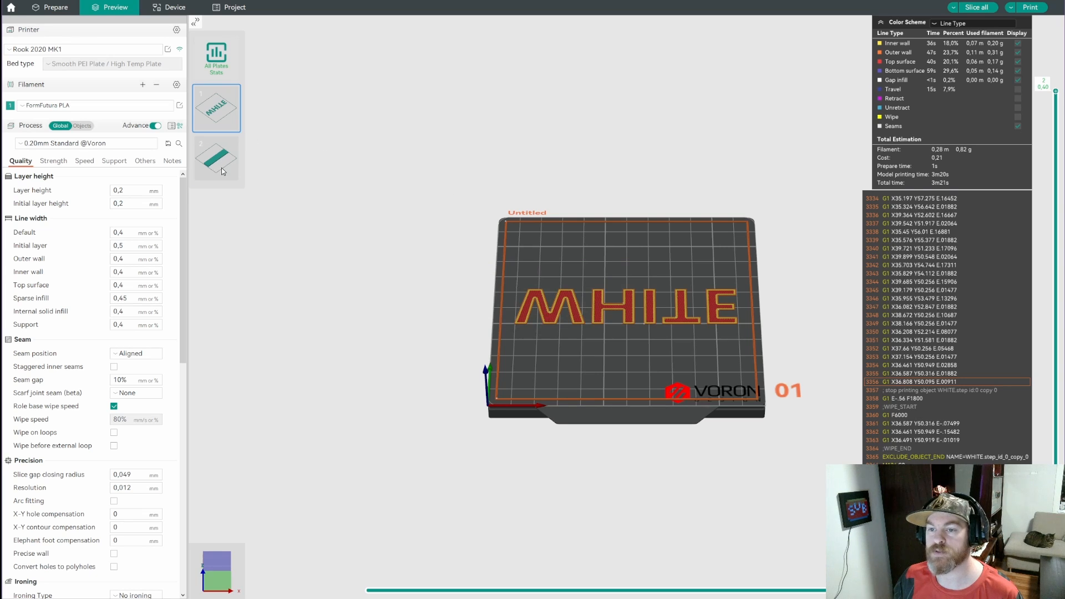
left_click(1030, 8)
left_click(502, 313)
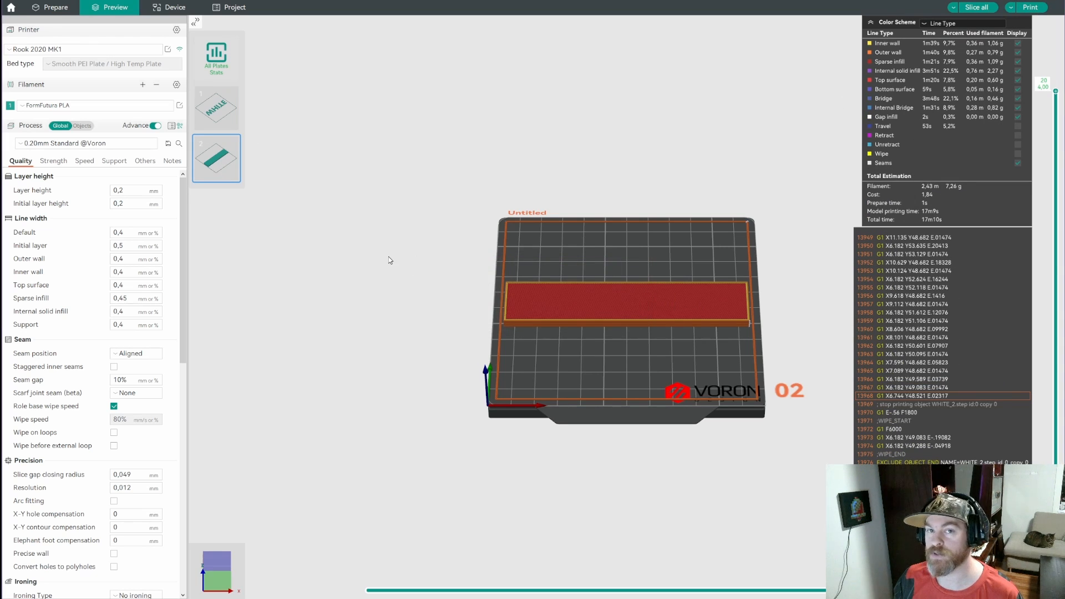
left_click(152, 6)
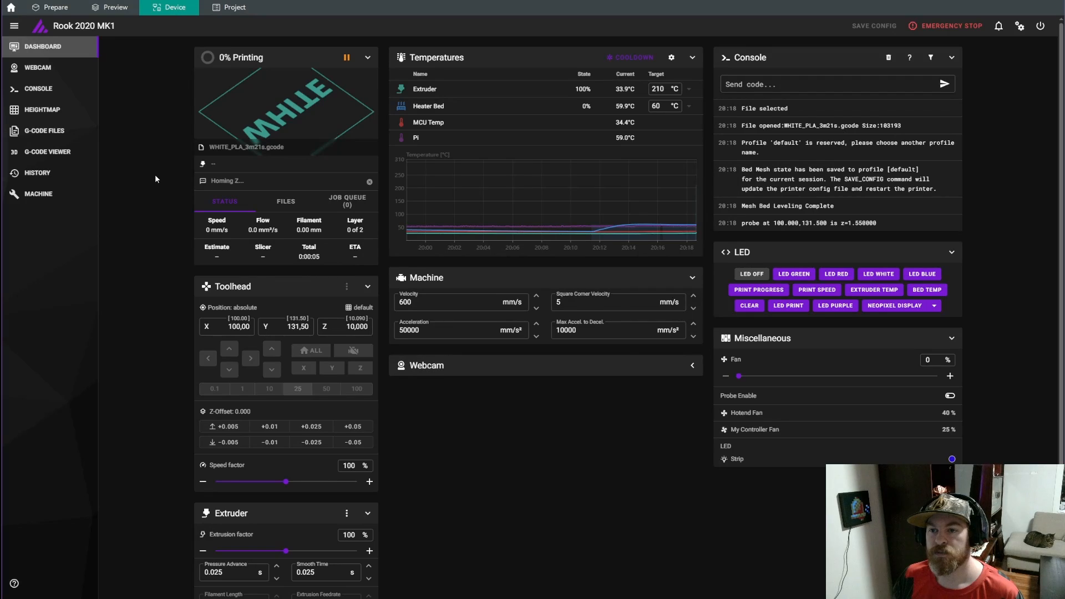